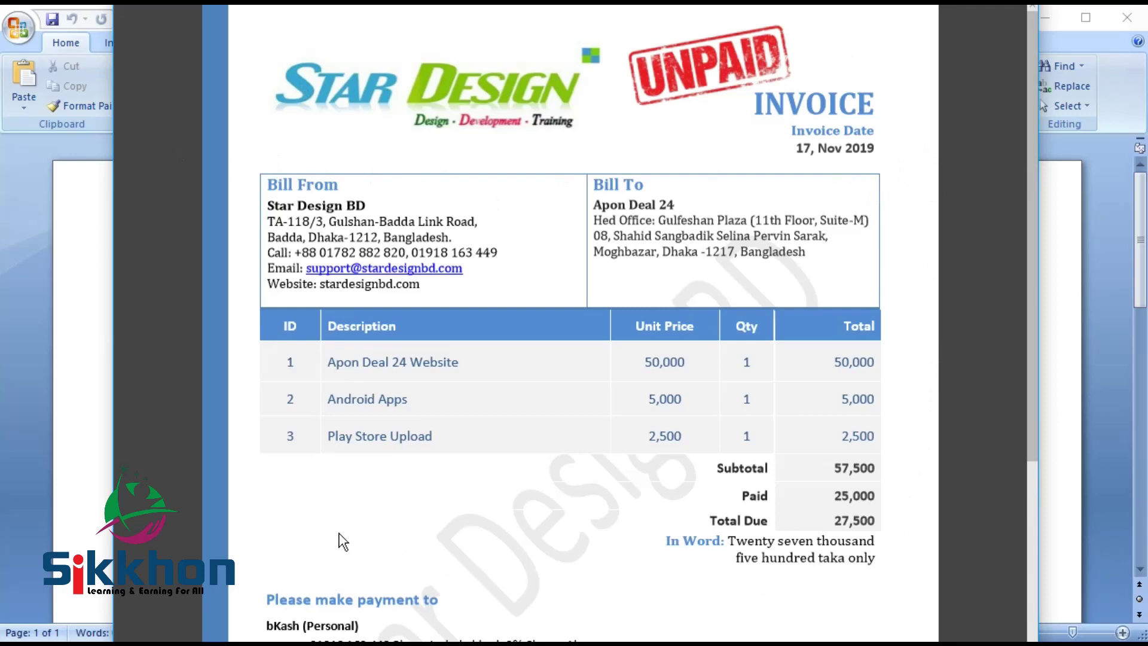
Step: Scroll through the reference invoice, briefly highlighting its Bill From heading
scroll(1033, 105, down, 1)
scroll(1032, 104, down, 5)
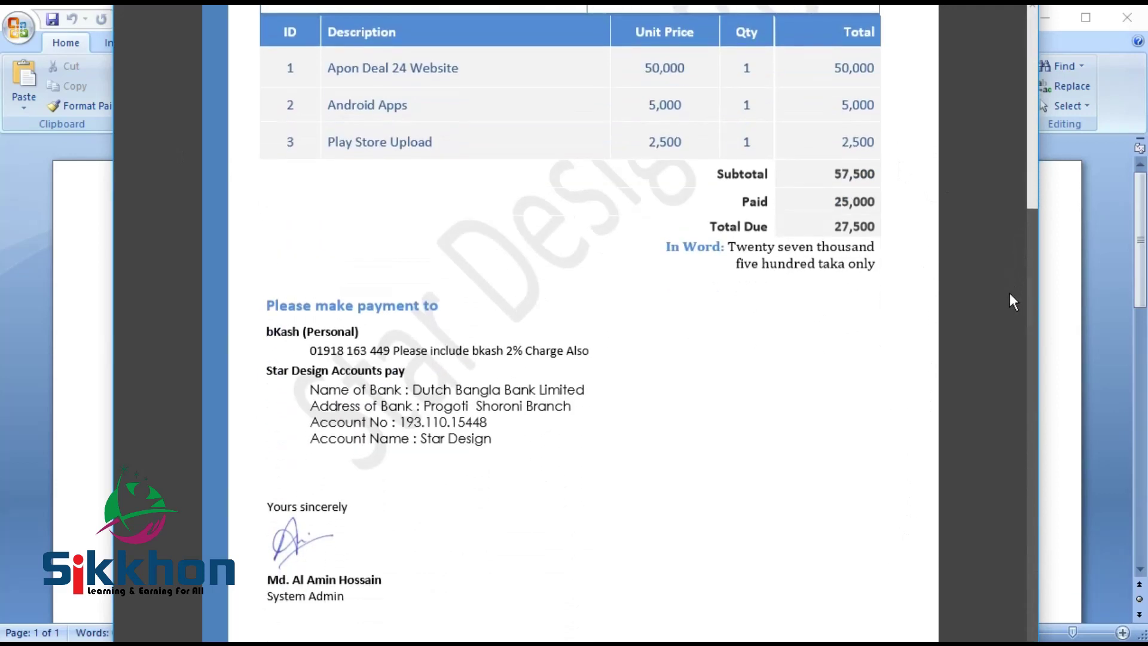
scroll(1021, 234, up, 6)
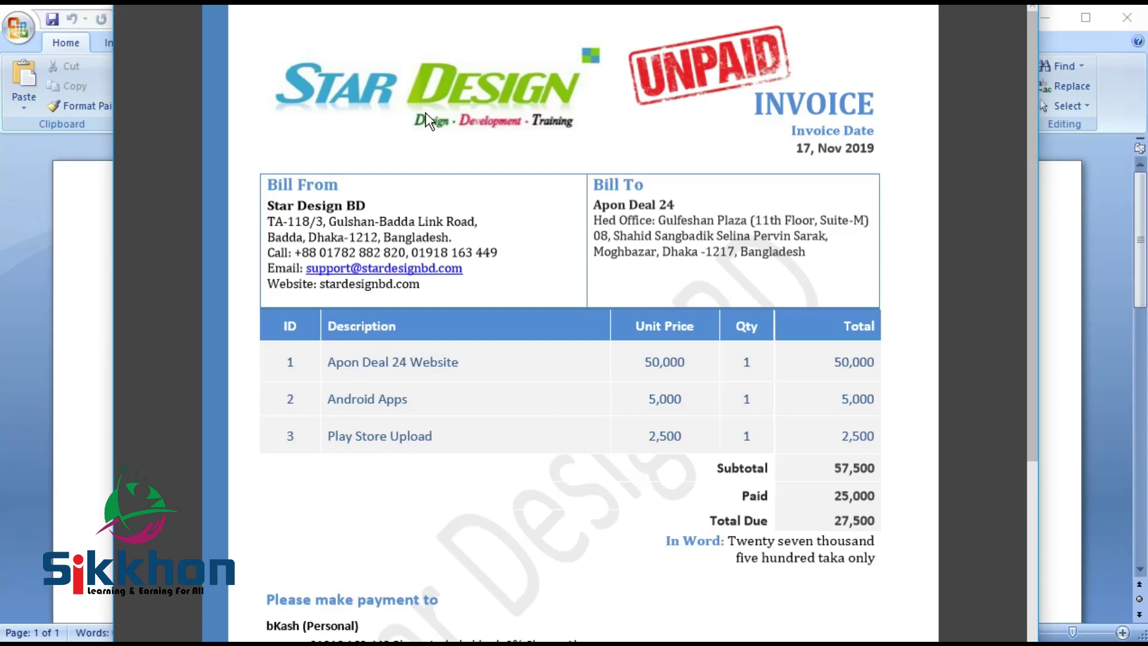
scroll(323, 227, down, 5)
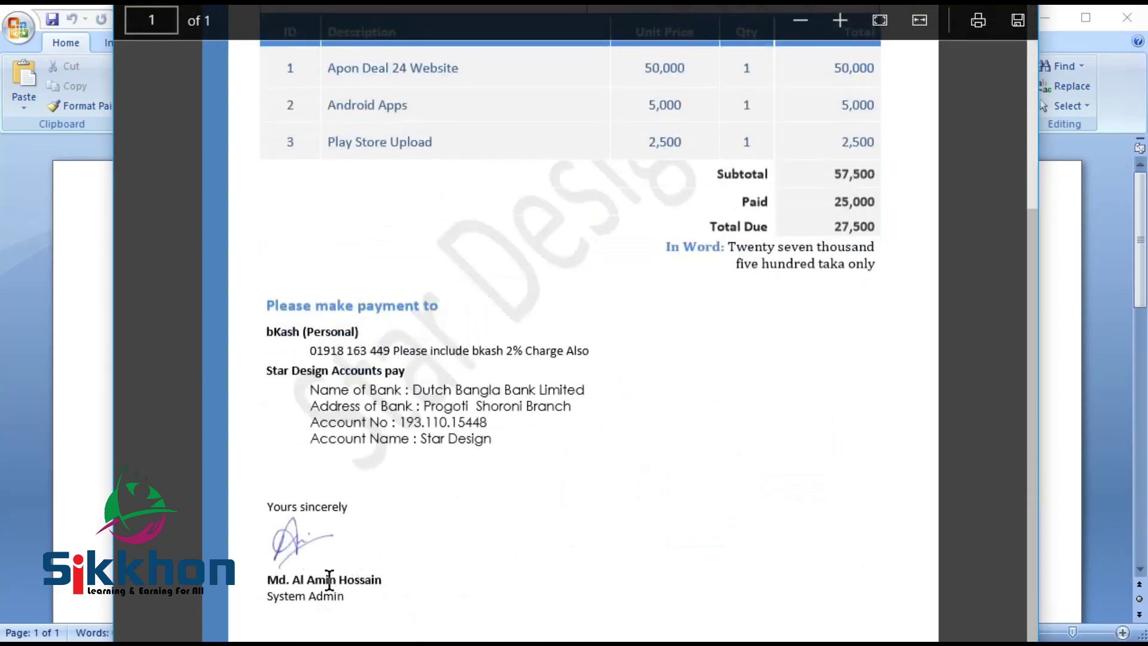
scroll(424, 579, up, 5)
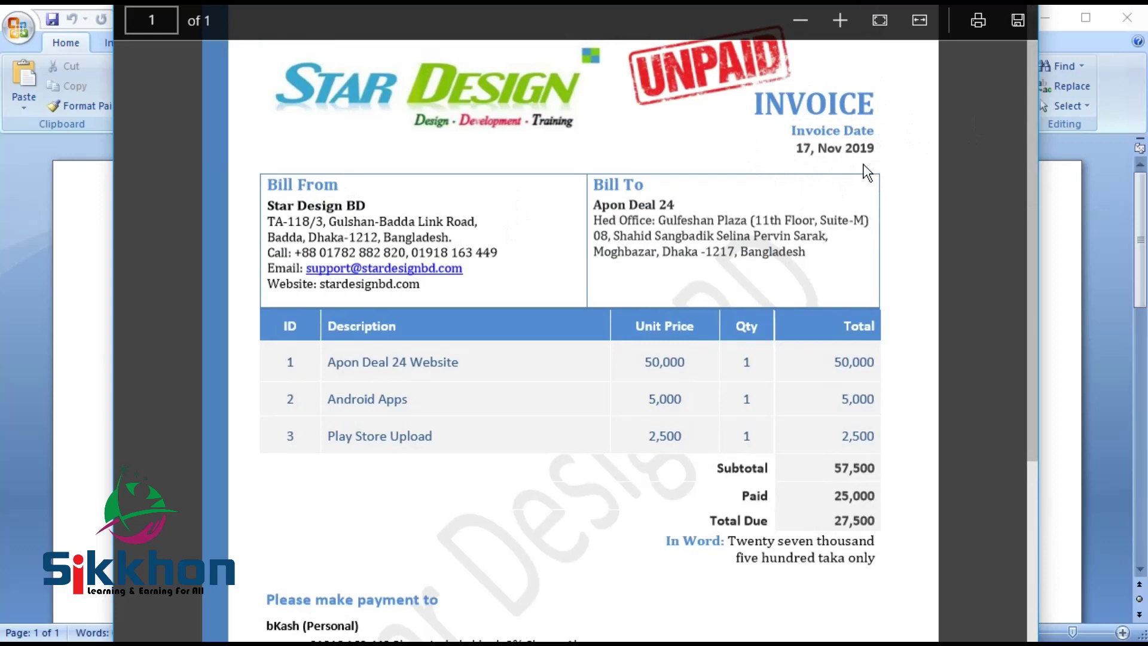
drag(270, 183, 343, 185)
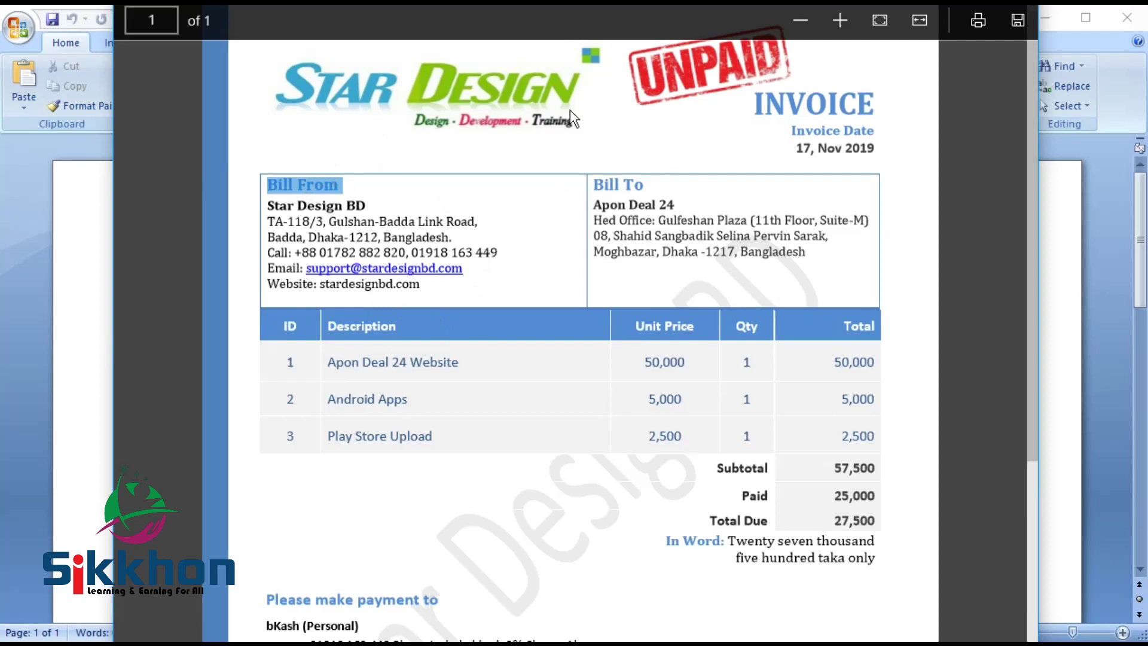
scroll(739, 248, down, 5)
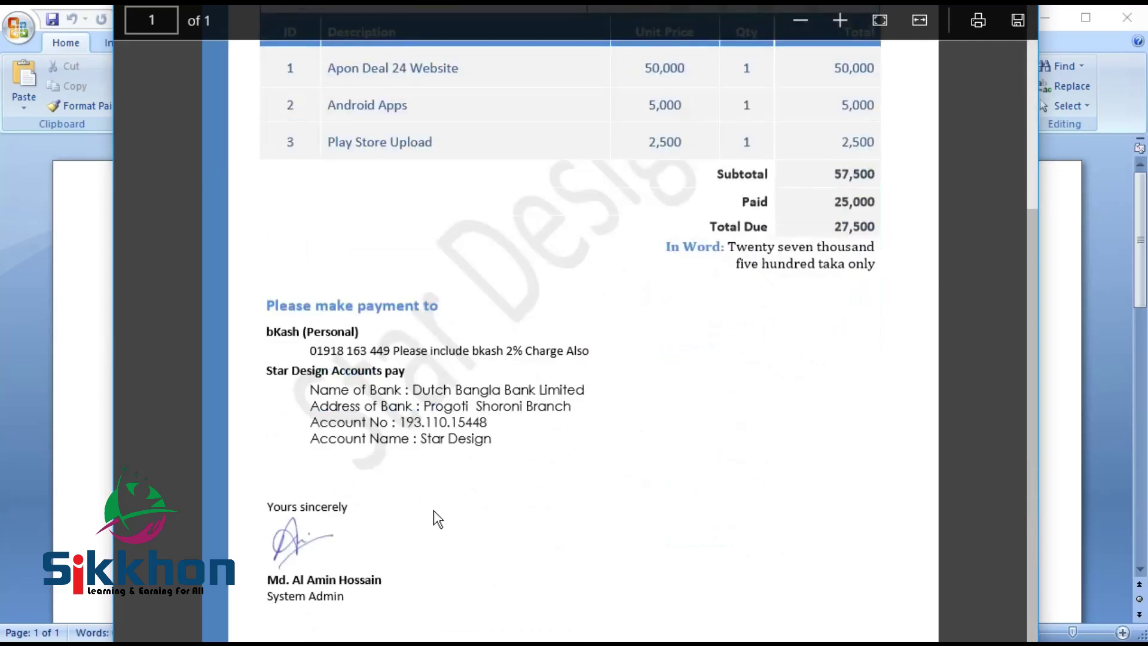
scroll(820, 529, up, 5)
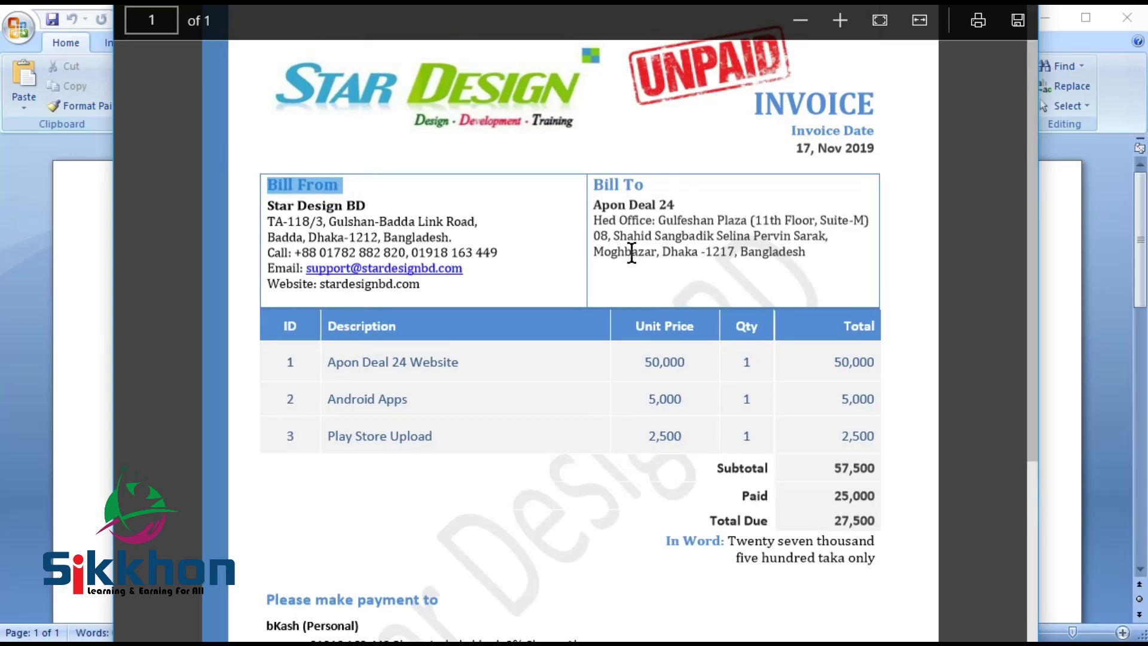
scroll(562, 320, down, 3)
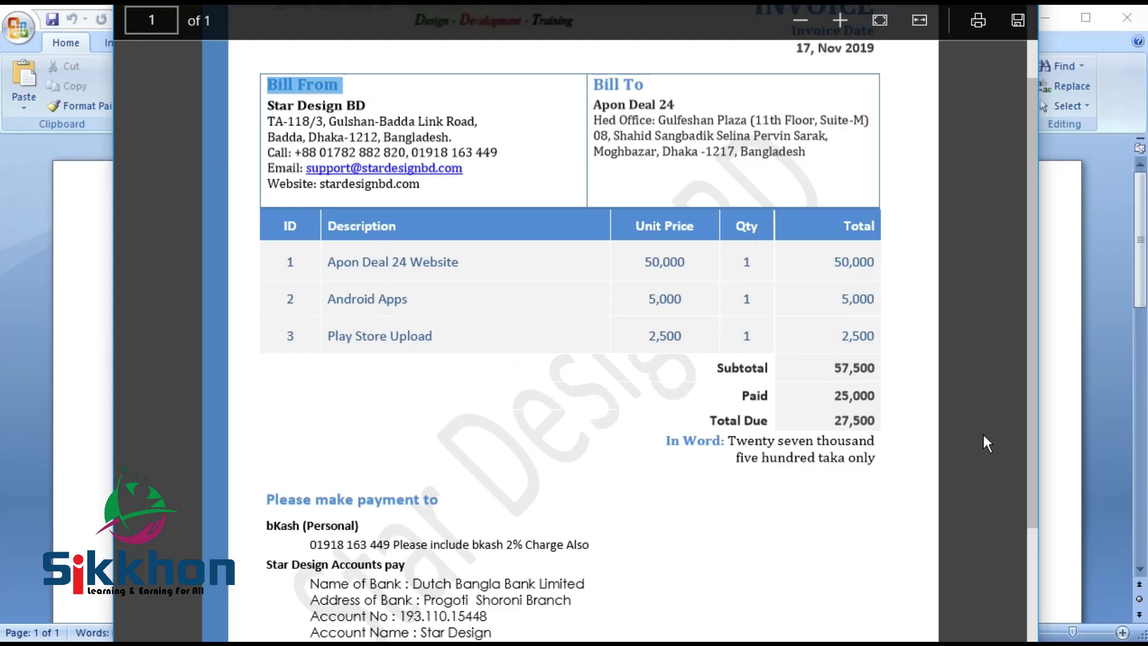
scroll(489, 421, down, 3)
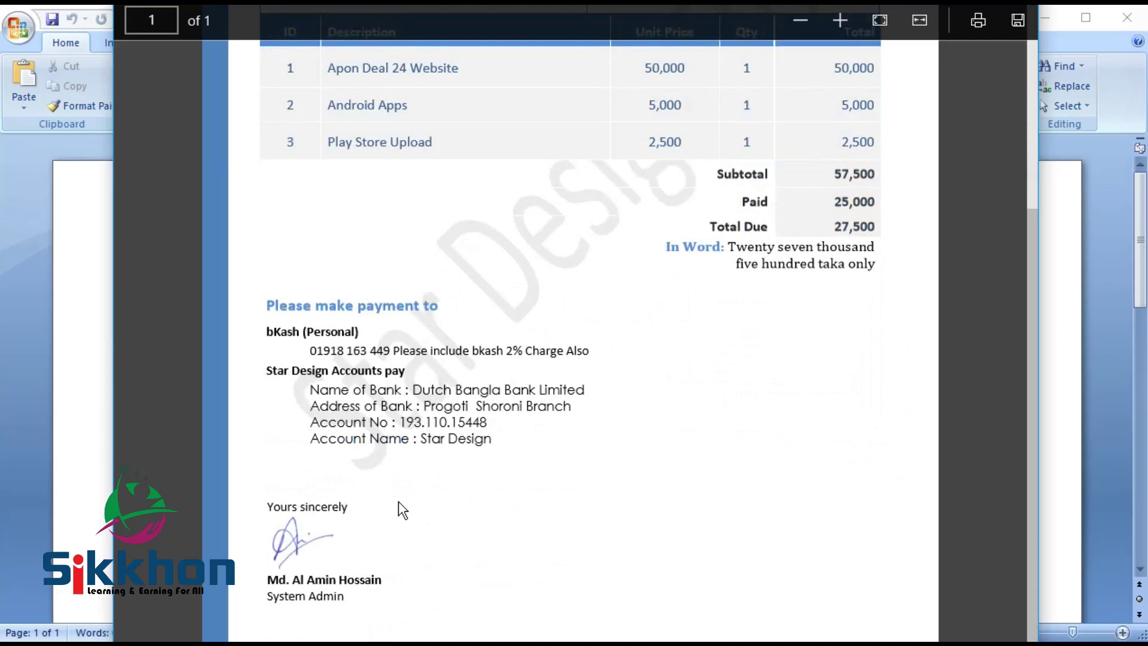
scroll(399, 504, up, 5)
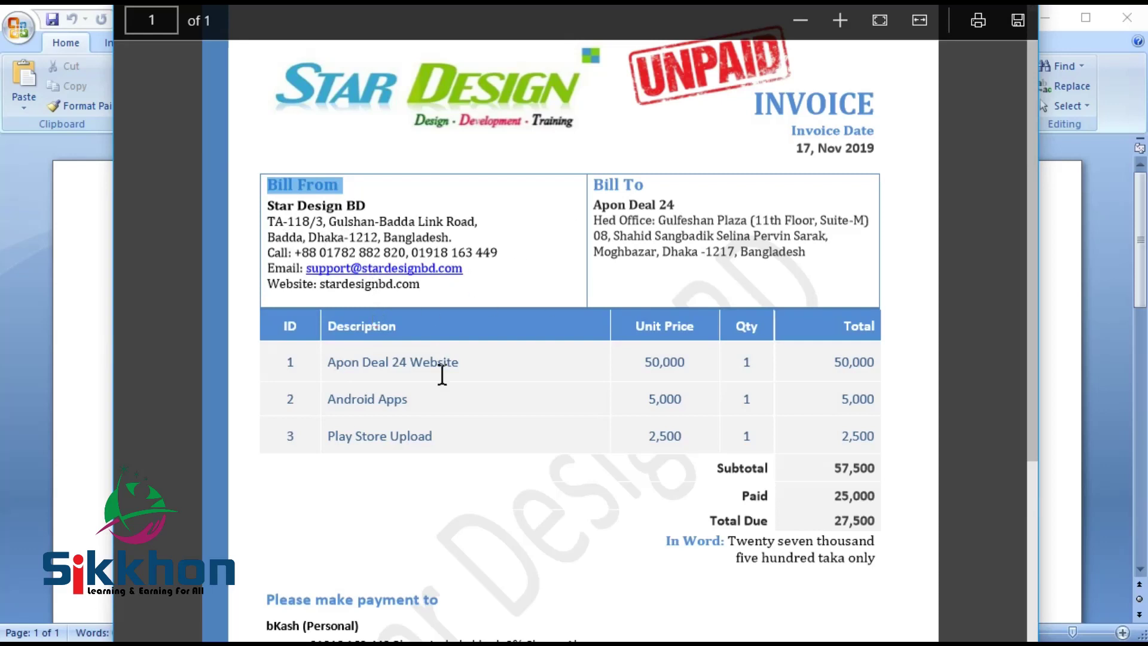
scroll(454, 430, down, 5)
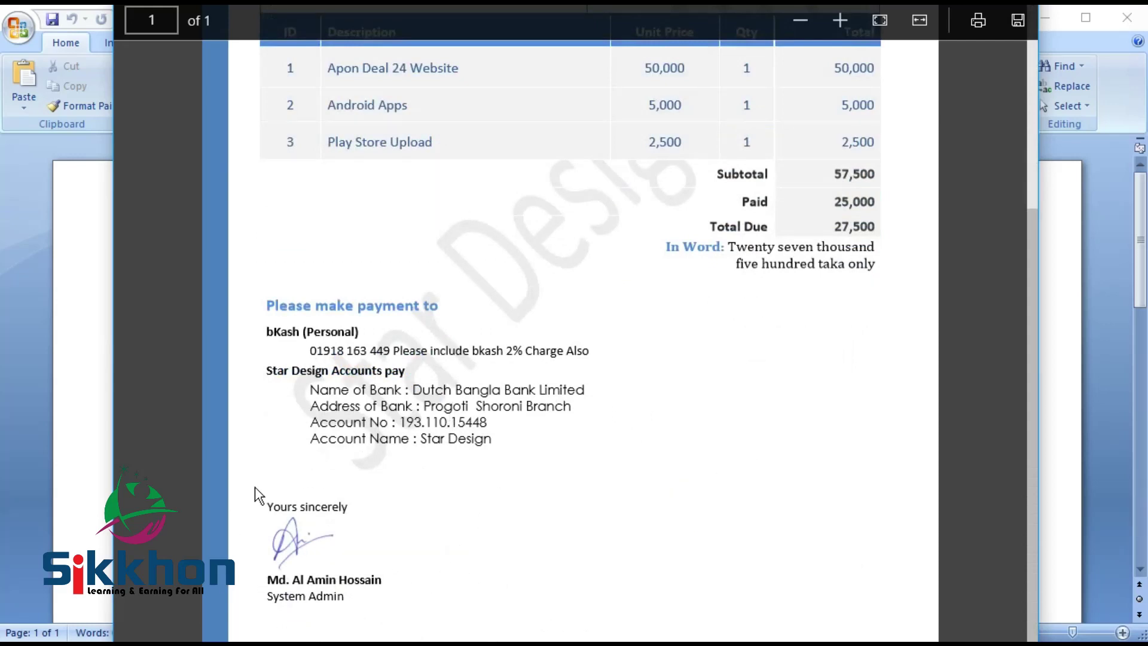
scroll(255, 487, up, 5)
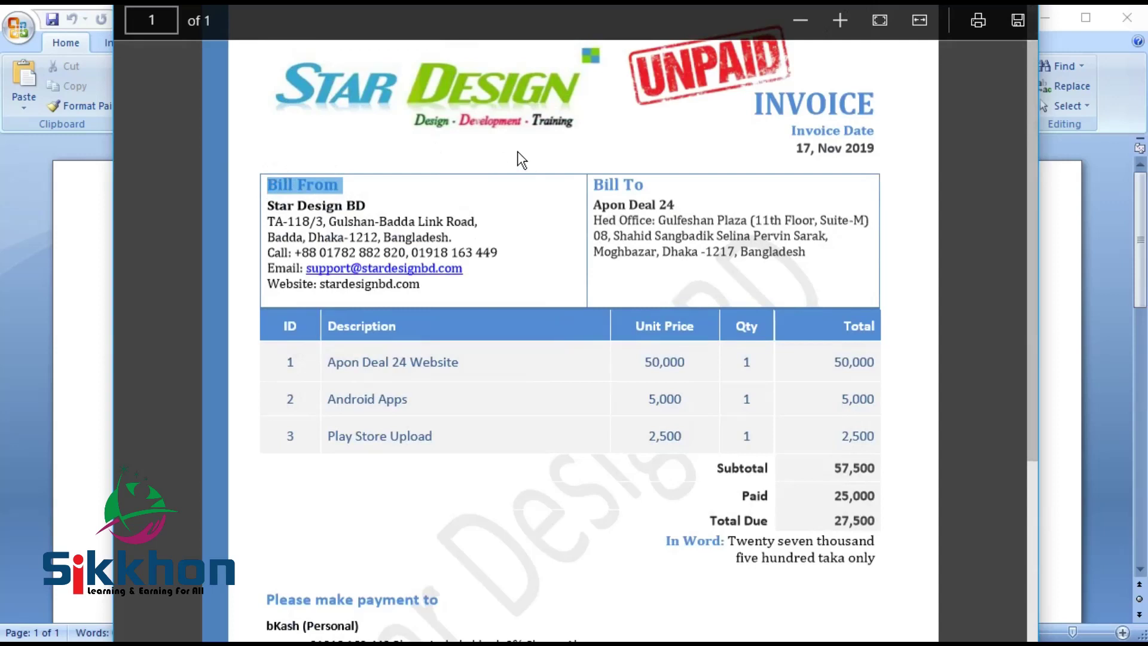
click(488, 250)
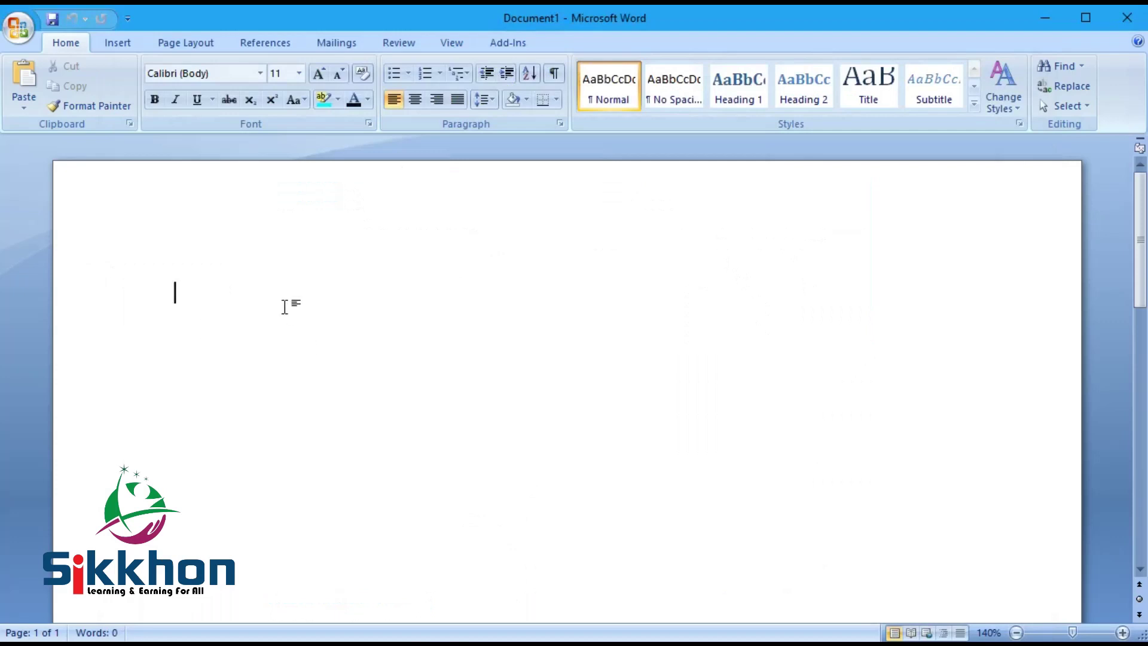
Step: Type the heading line 'Star Design BD Invoice ID' on the blank Word page
text(Star Des)
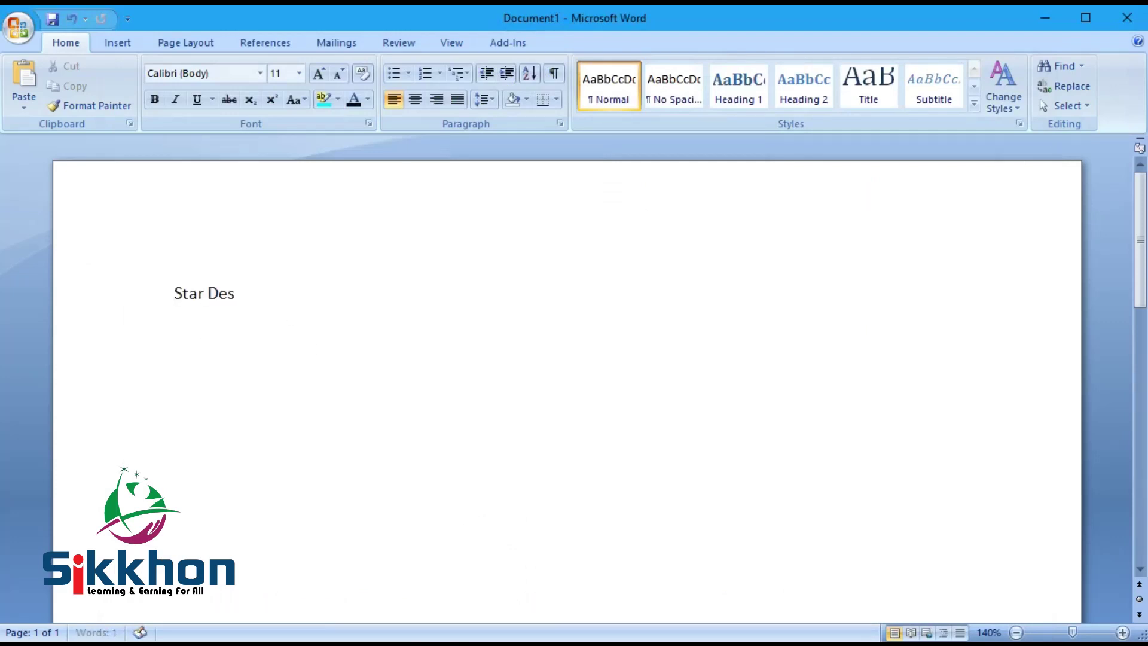
text(ign BD)
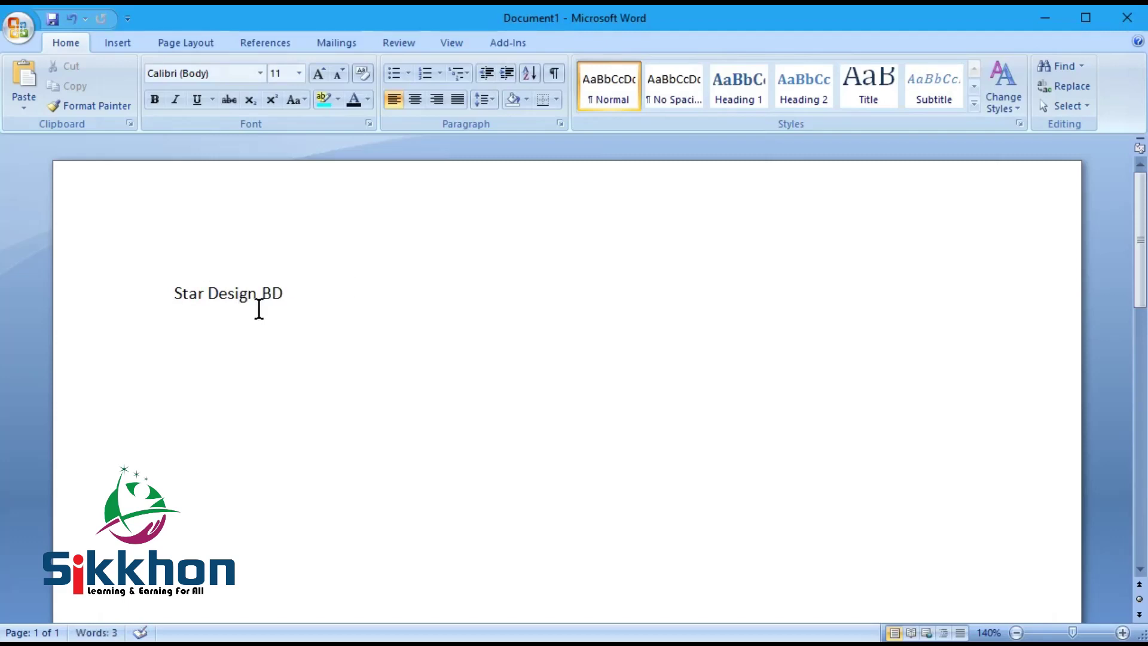
mouse_move(138, 644)
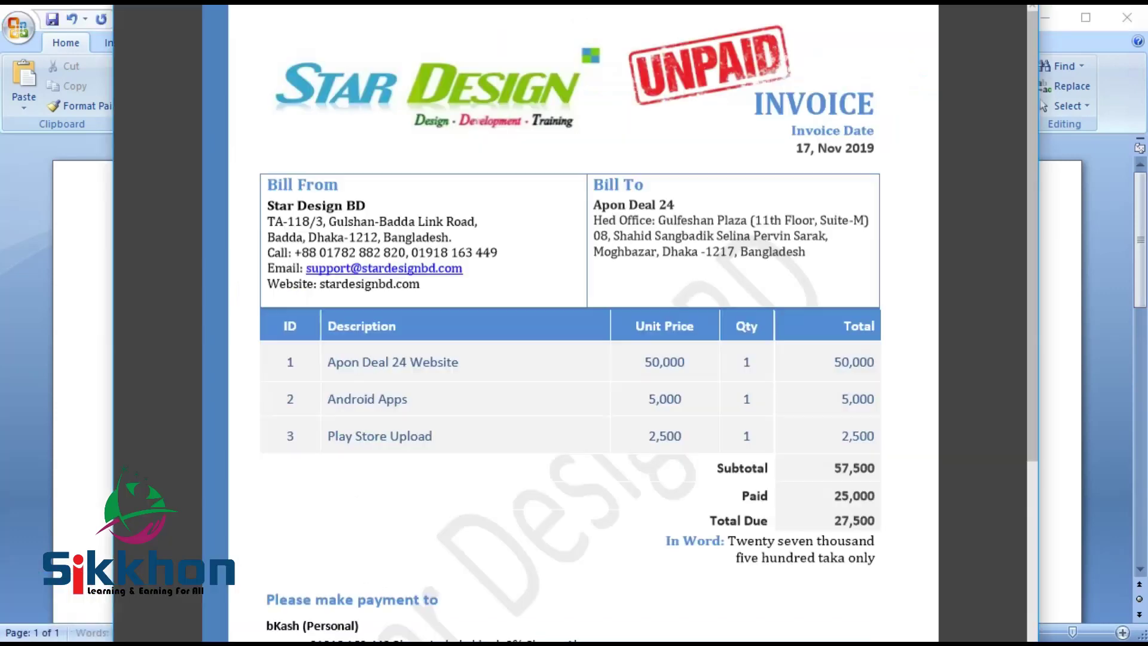
click(138, 616)
key(alt+Tab)
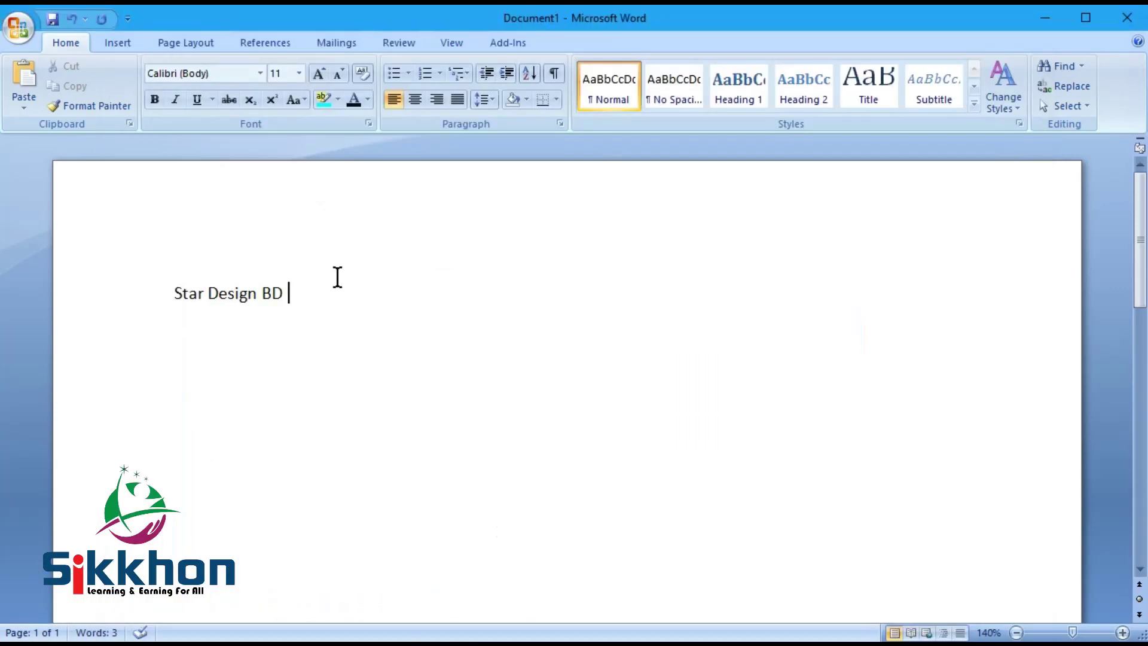
text(Invoice ID)
Step: Try right-aligning 'Invoice ID', revert it to left, and return to the reference PDF
drag(287, 290, 395, 287)
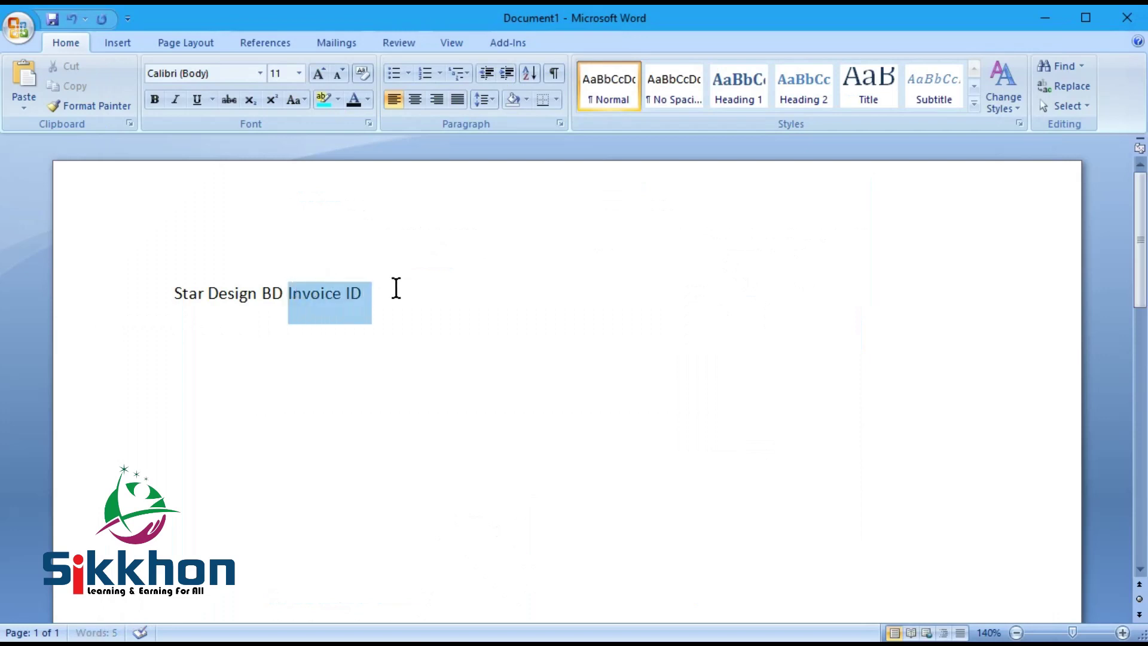
click(440, 102)
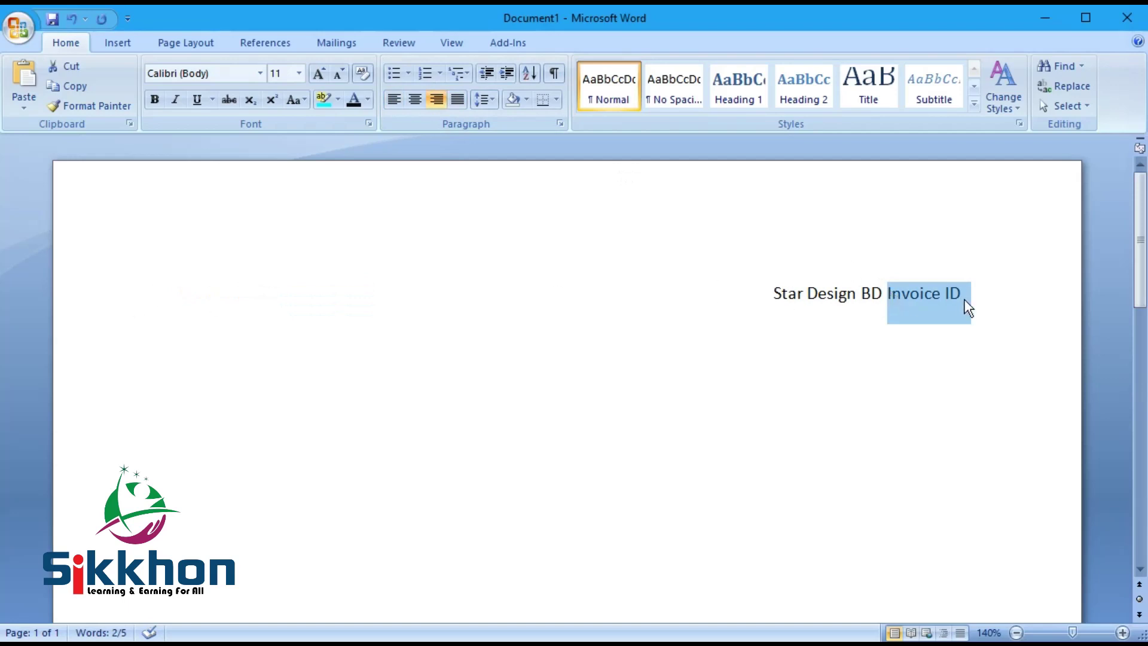
click(394, 100)
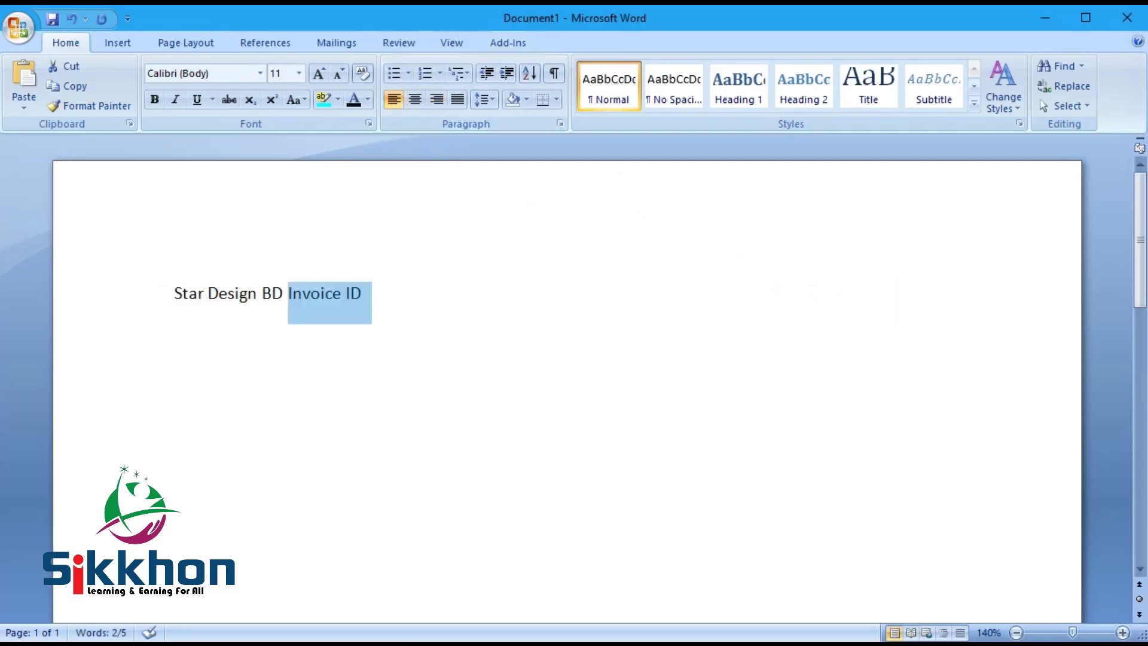
key(alt+Tab)
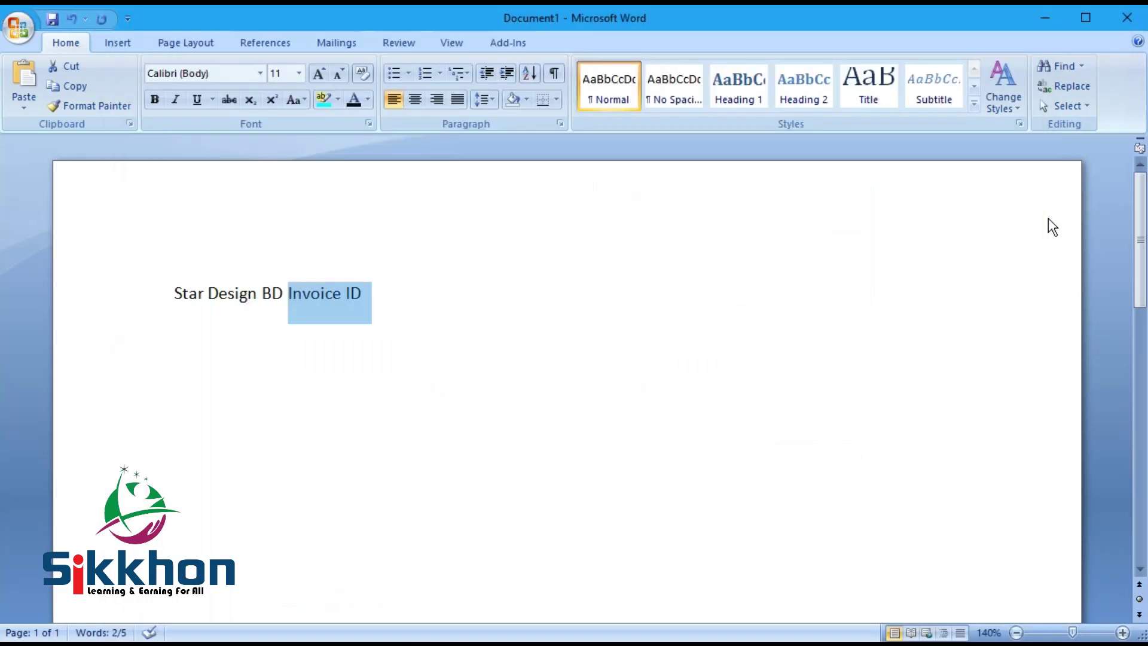
Step: Add blank lines above the heading and insert a two-column, one-row table there
click(236, 310)
triple_click(235, 310)
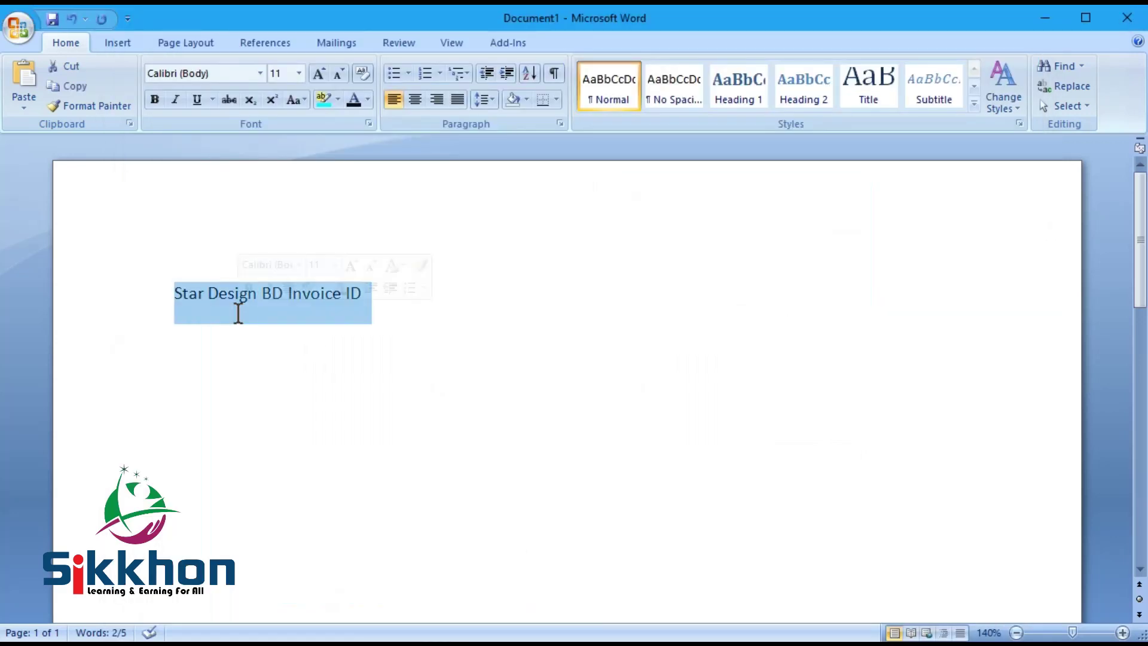
key(Home)
key(Return)
key(Return)
click(232, 268)
click(123, 40)
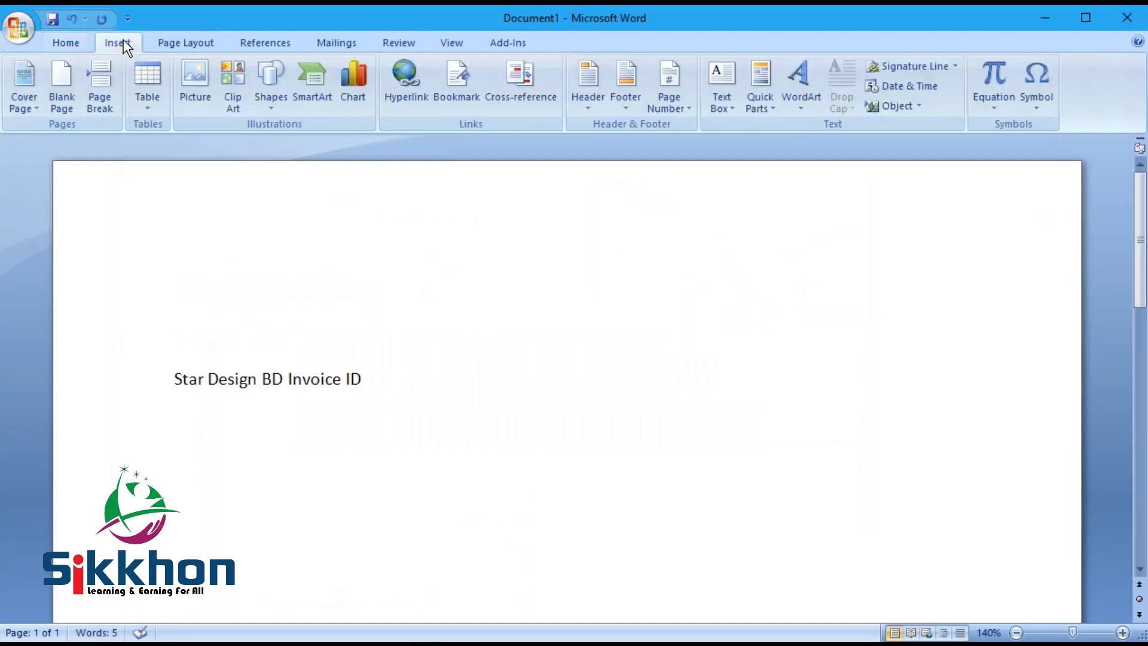
click(149, 76)
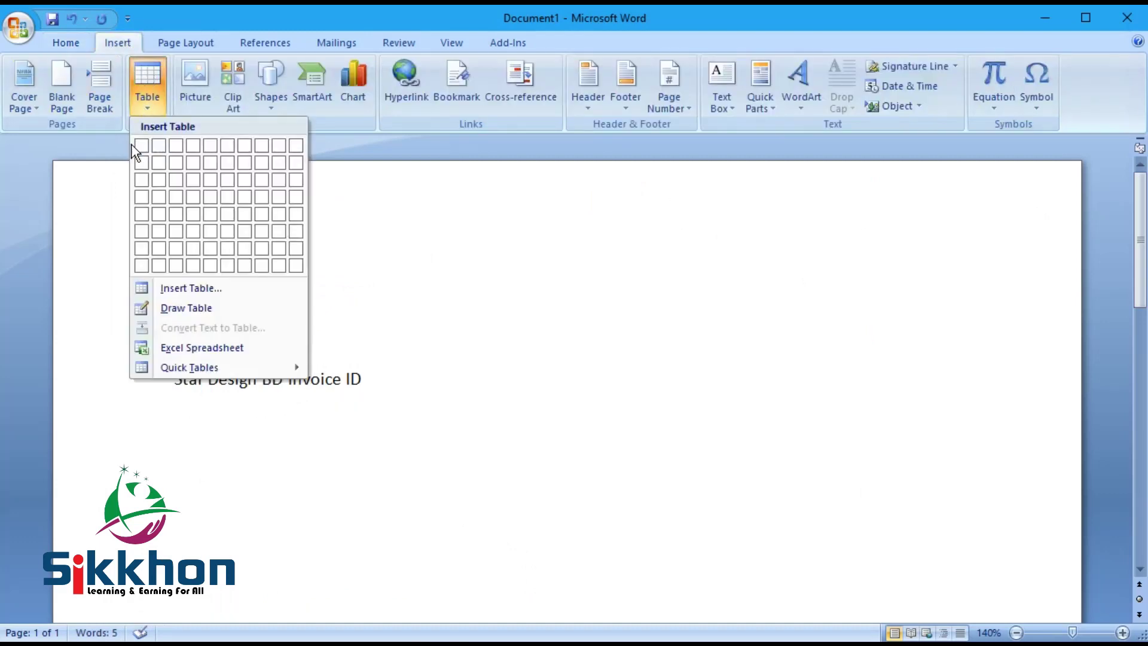
click(159, 146)
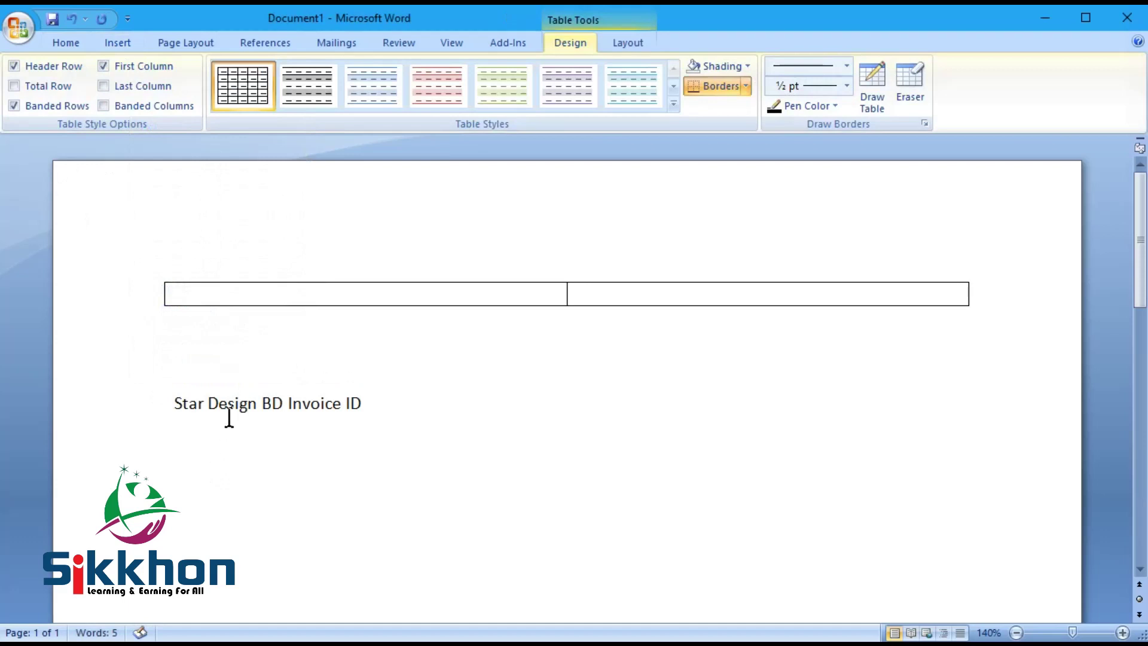
Step: Move Star Design BD into the left cell and Invoice ID into the right cell
drag(173, 402, 279, 402)
key(ctrl+x)
click(261, 293)
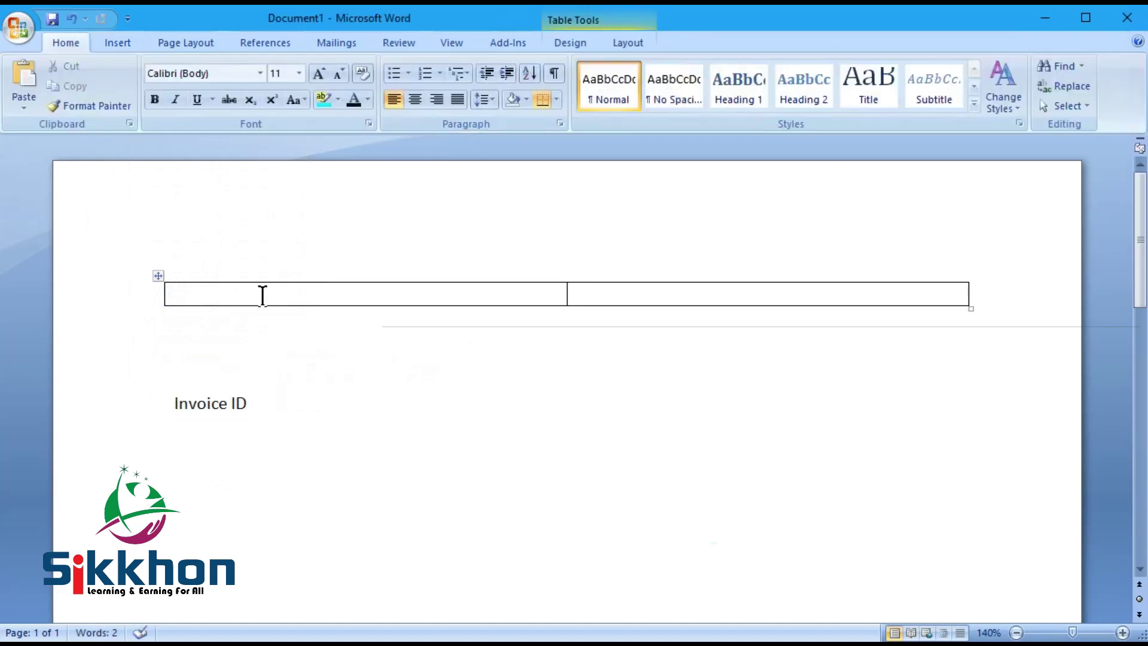
key(ctrl+v)
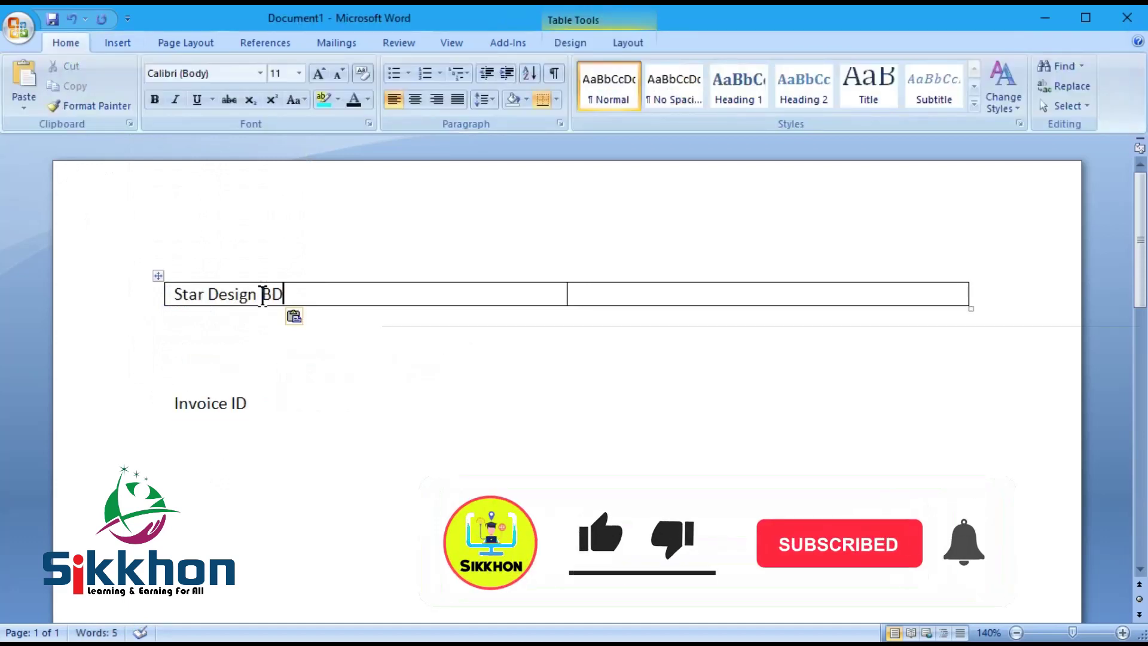
drag(262, 405, 162, 405)
key(ctrl+x)
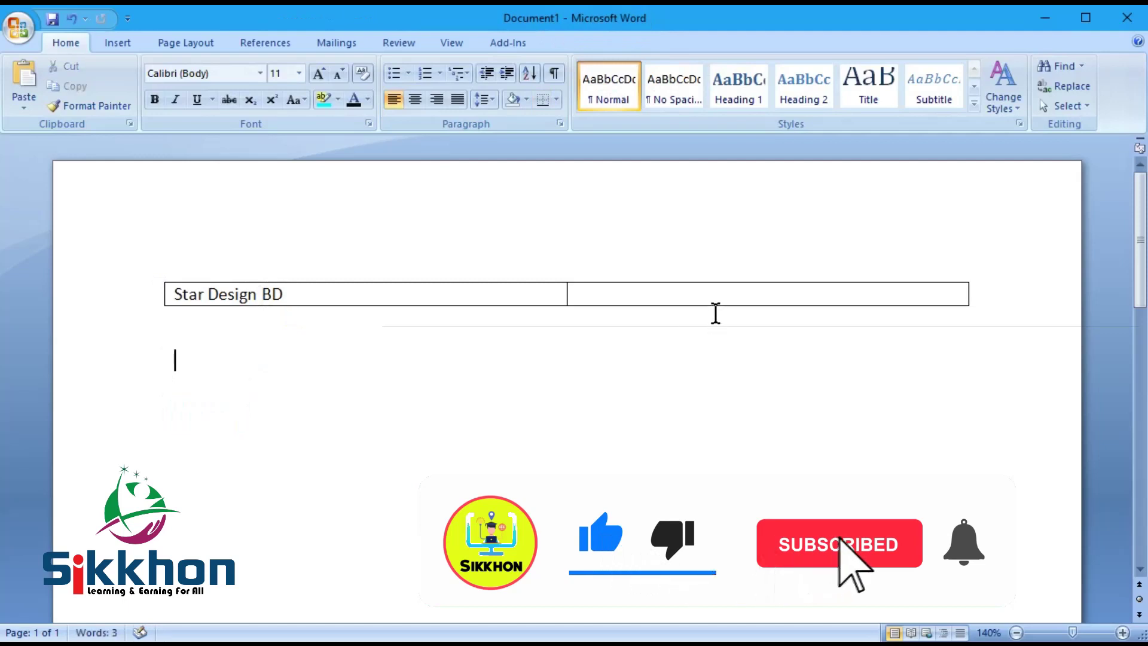
click(708, 299)
key(ctrl+v)
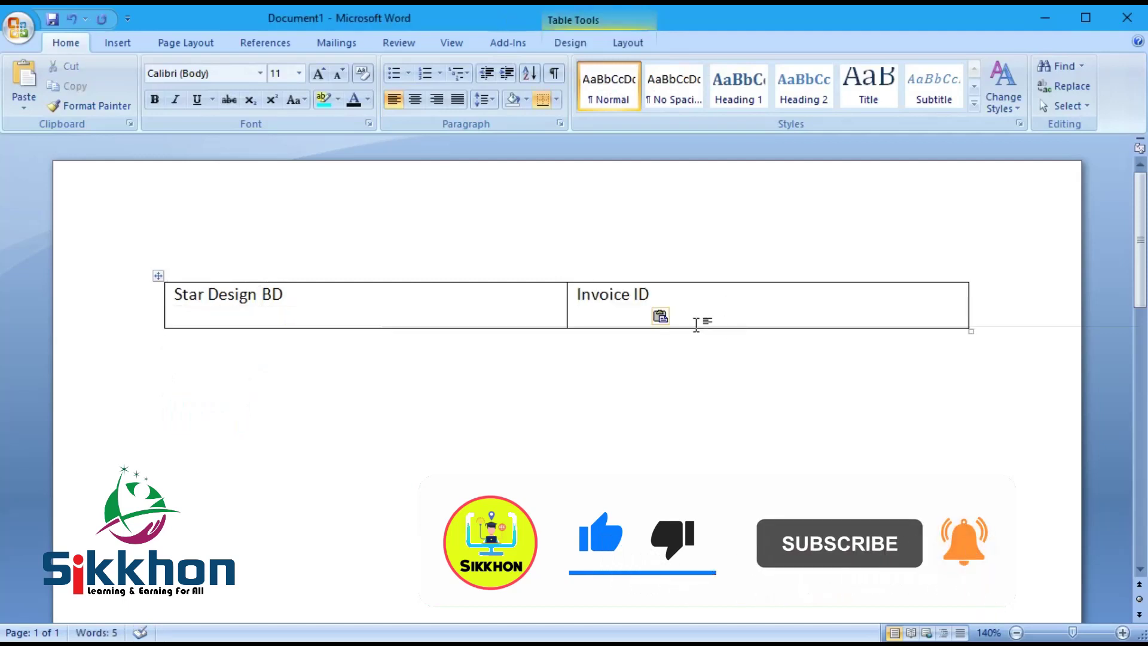
key(BackSpace)
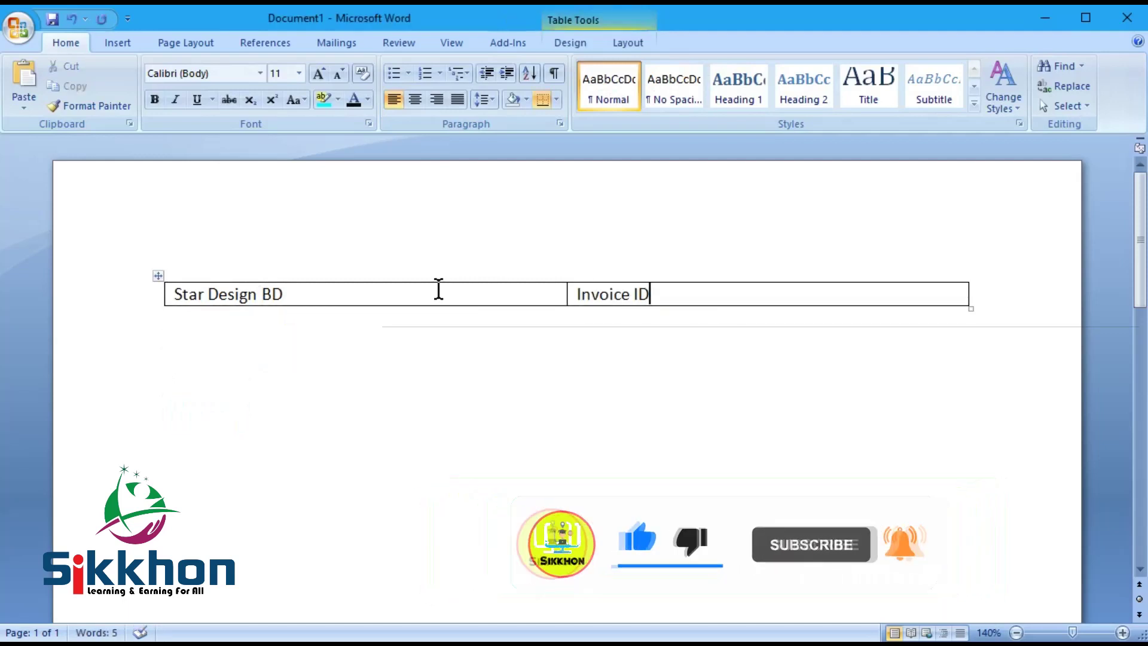
Step: Right-align Invoice ID in its cell and select the Star Design BD text
click(704, 293)
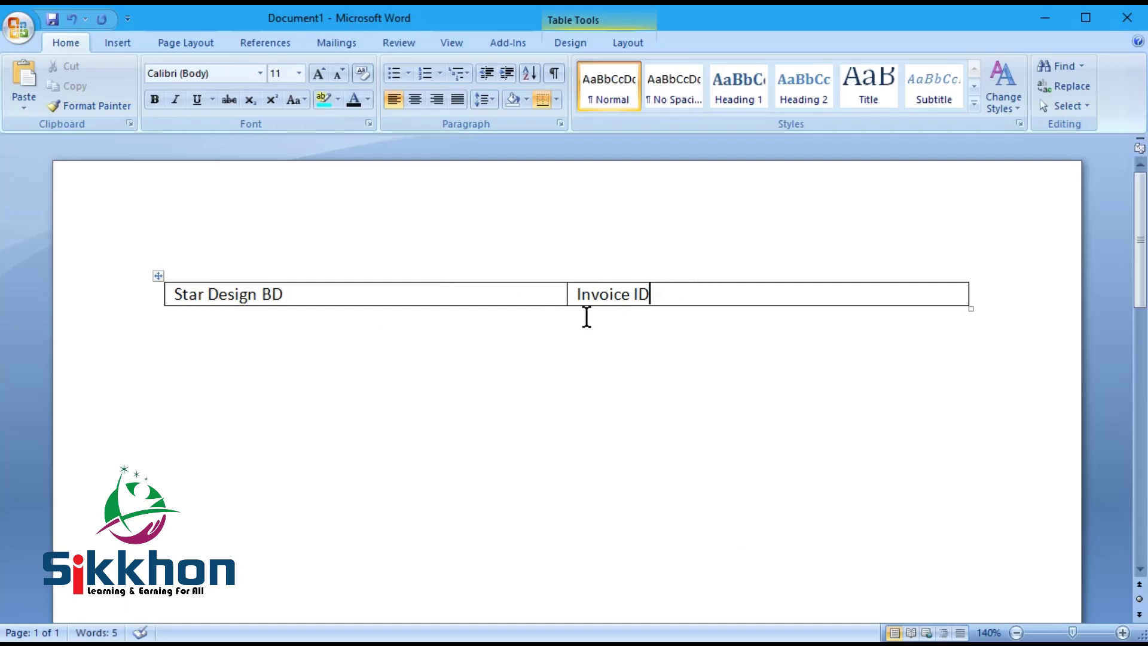
click(436, 102)
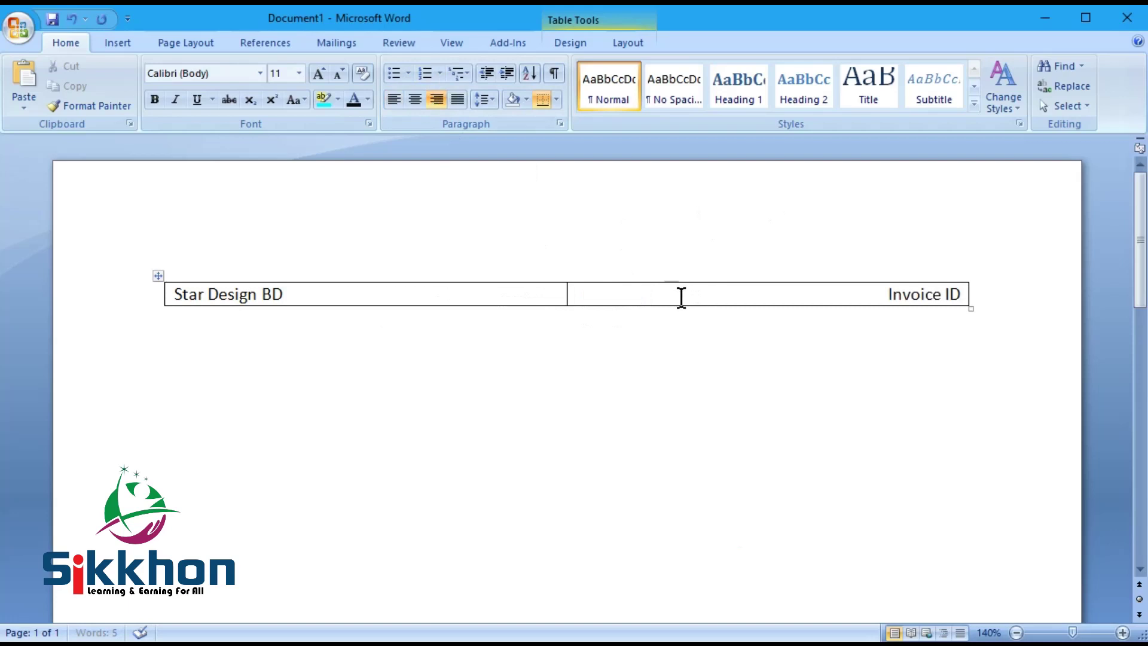
click(366, 297)
drag(367, 297, 150, 292)
Step: Make Star Design BD a large, bold, dark-blue heading that fits on one line
click(318, 81)
click(318, 81)
click(319, 80)
click(318, 81)
click(318, 80)
click(318, 81)
click(318, 81)
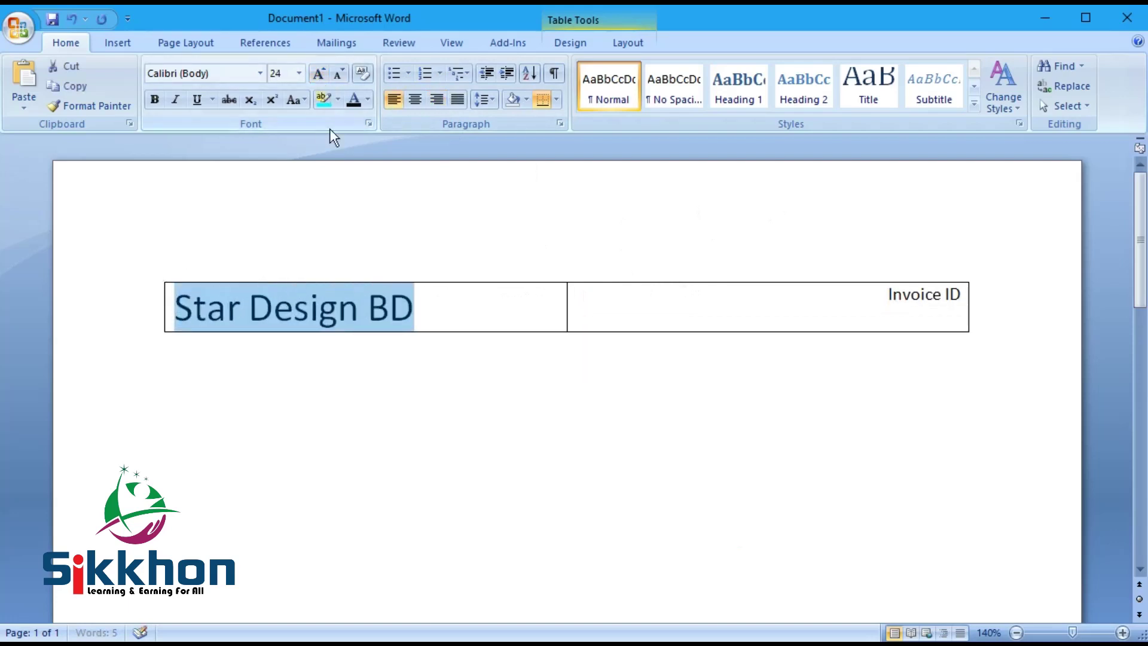
click(152, 101)
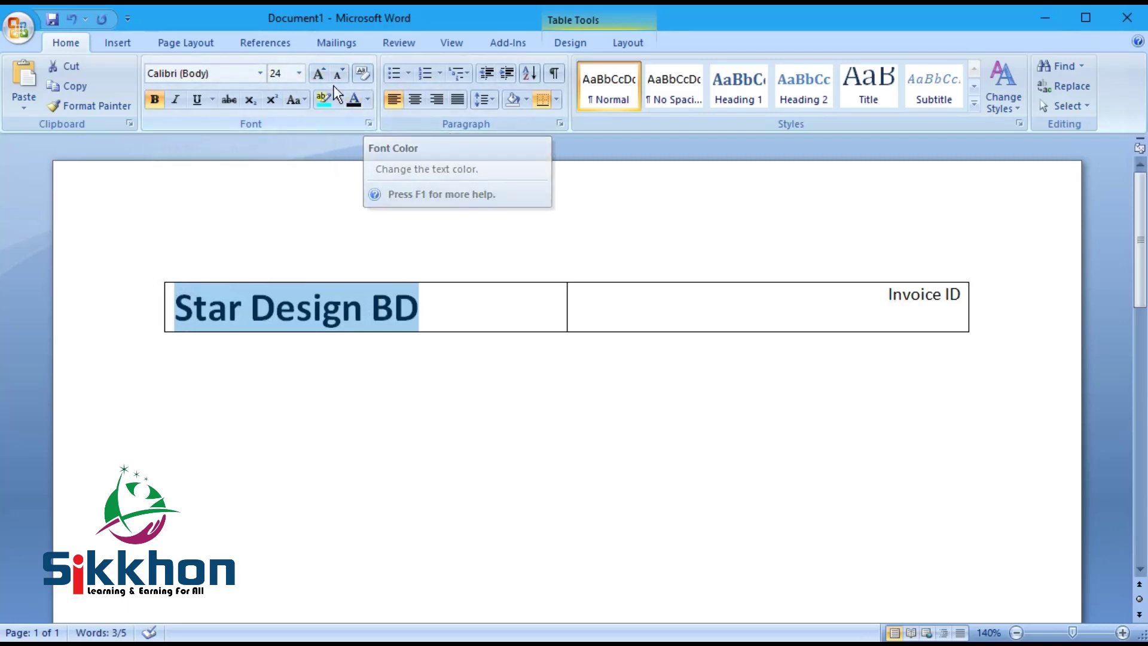
click(319, 72)
click(318, 73)
click(371, 99)
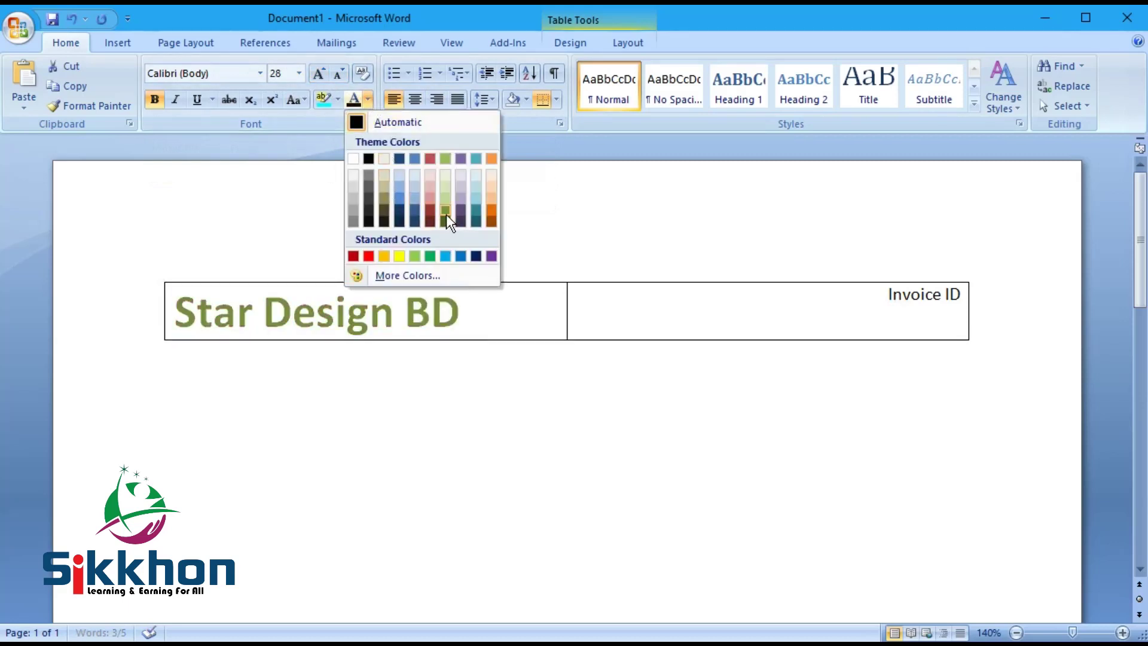
click(478, 255)
click(319, 74)
click(318, 74)
click(318, 74)
click(339, 75)
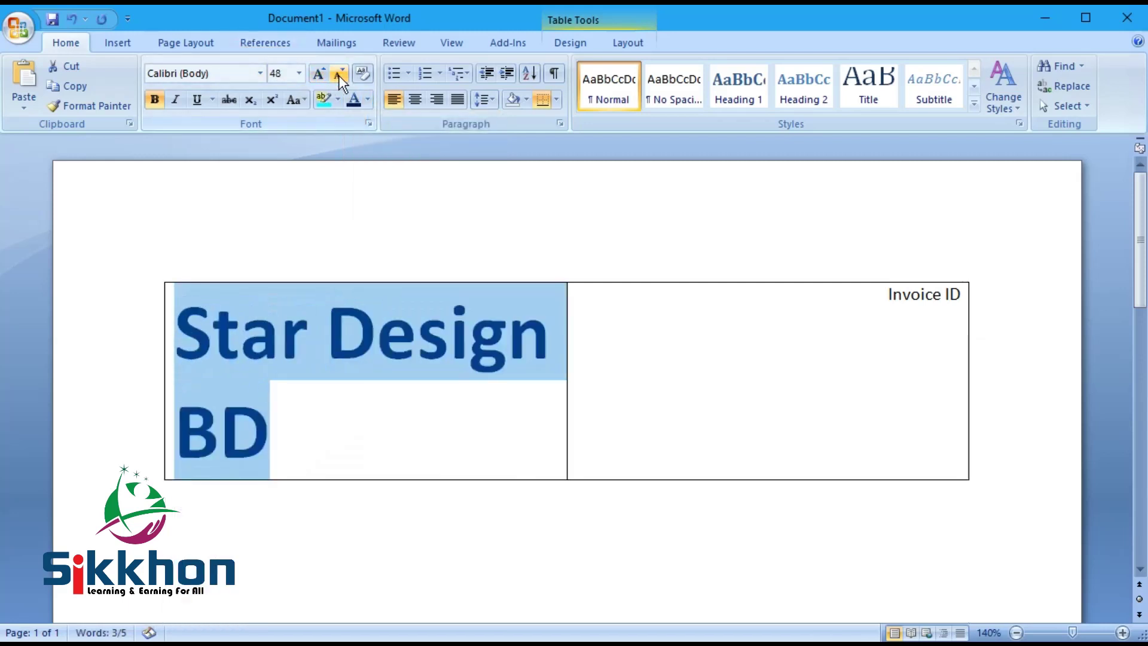
click(339, 75)
Step: Widen the left column, enlarge Invoice ID to 20 pt, and append 0001
drag(566, 320, 582, 320)
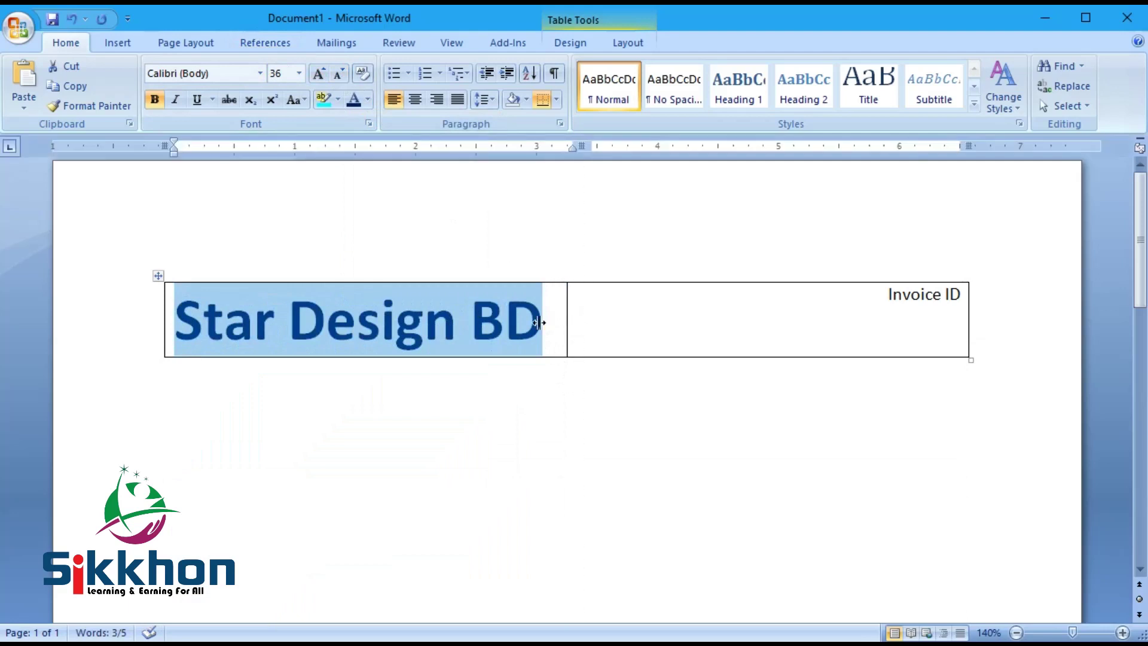
drag(883, 295, 1007, 289)
drag(935, 295, 964, 300)
click(877, 295)
click(319, 74)
click(319, 74)
click(320, 73)
click(319, 74)
click(319, 73)
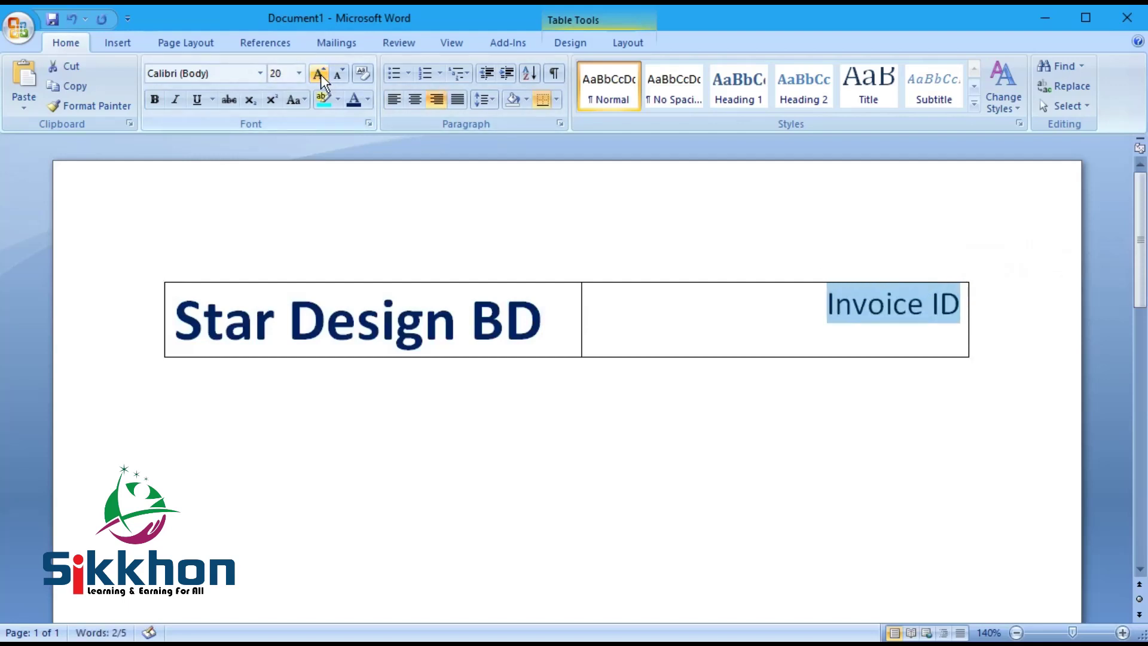
key(End)
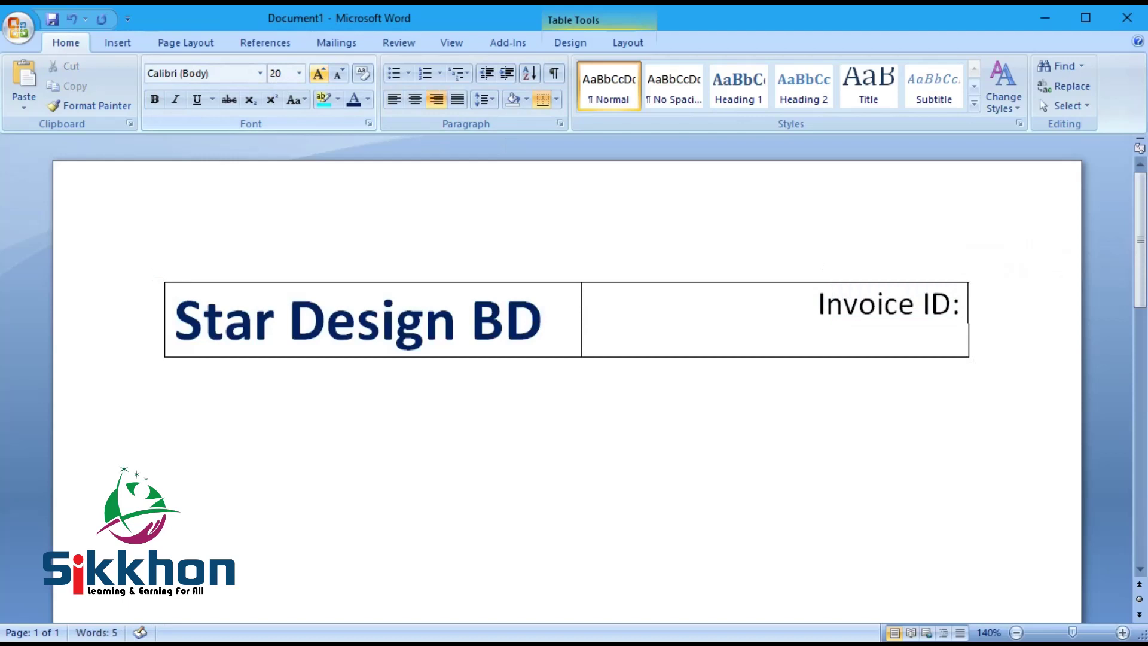
text(000)
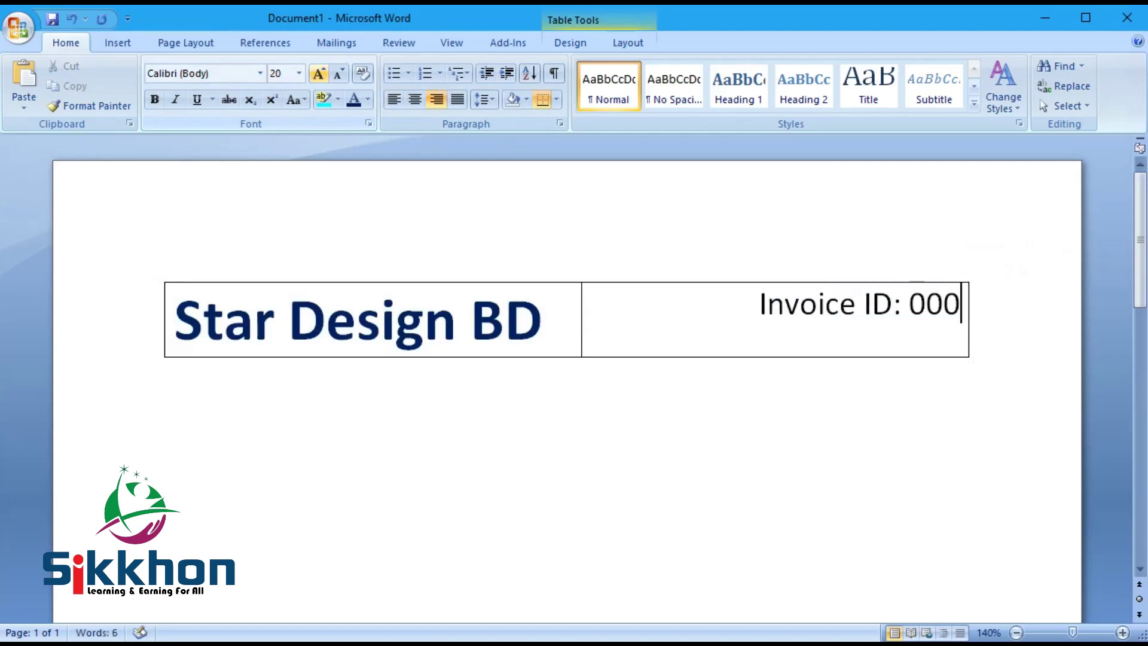
text(1)
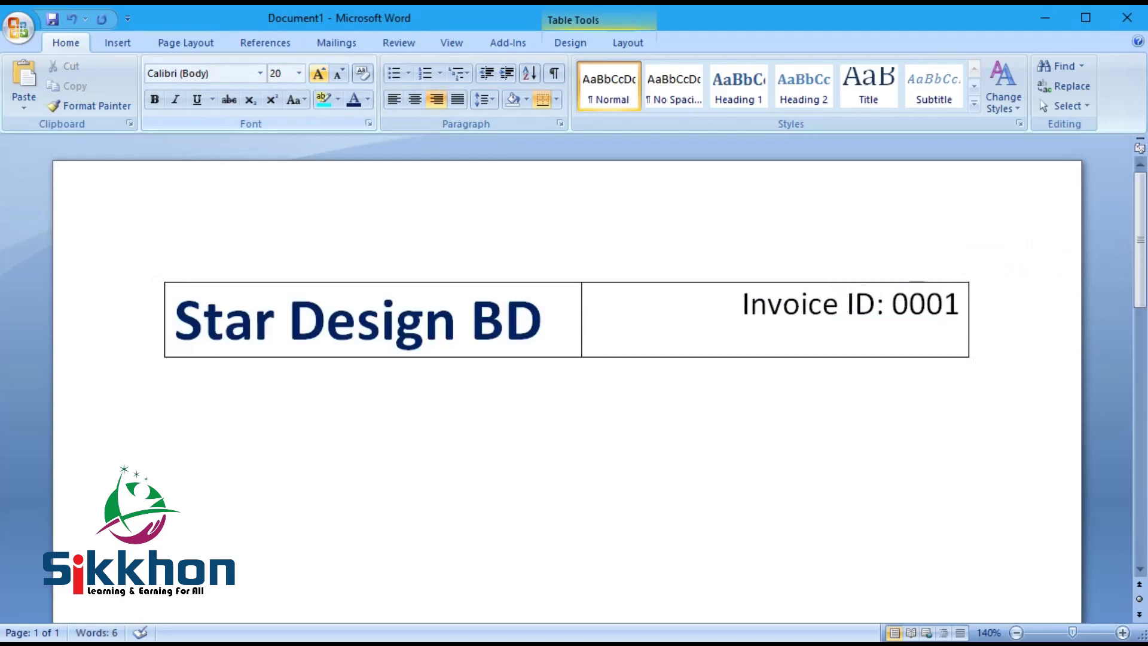
Step: Adjust spacing and alignment around Invoice ID, leaving it right-aligned without a blank line
click(504, 326)
click(725, 313)
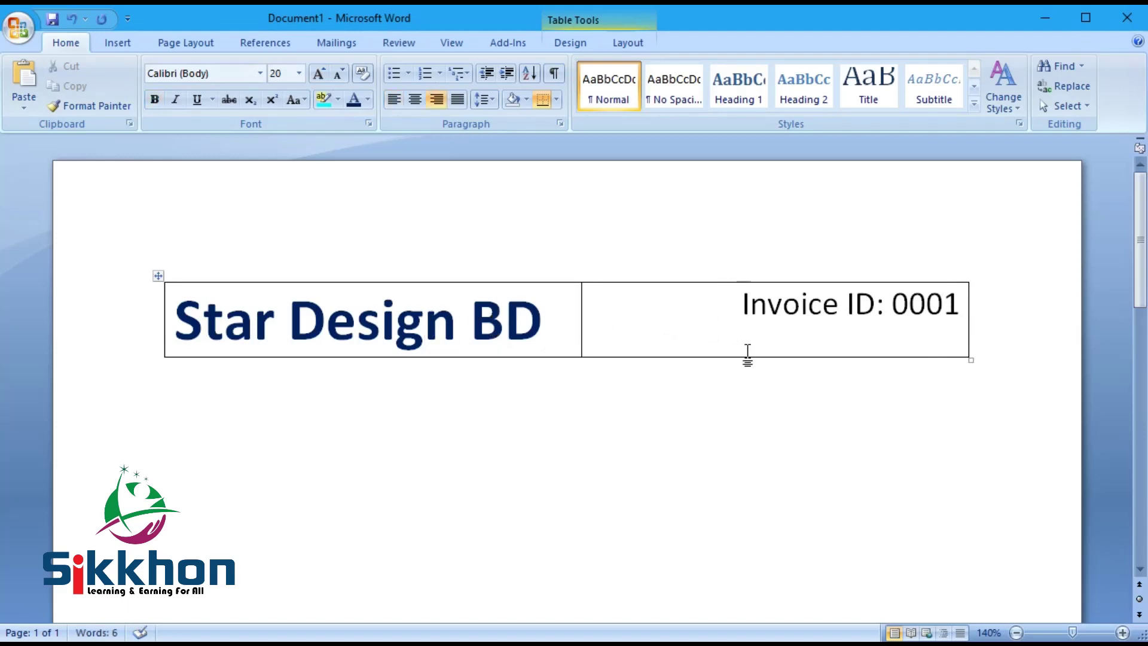
key(Return)
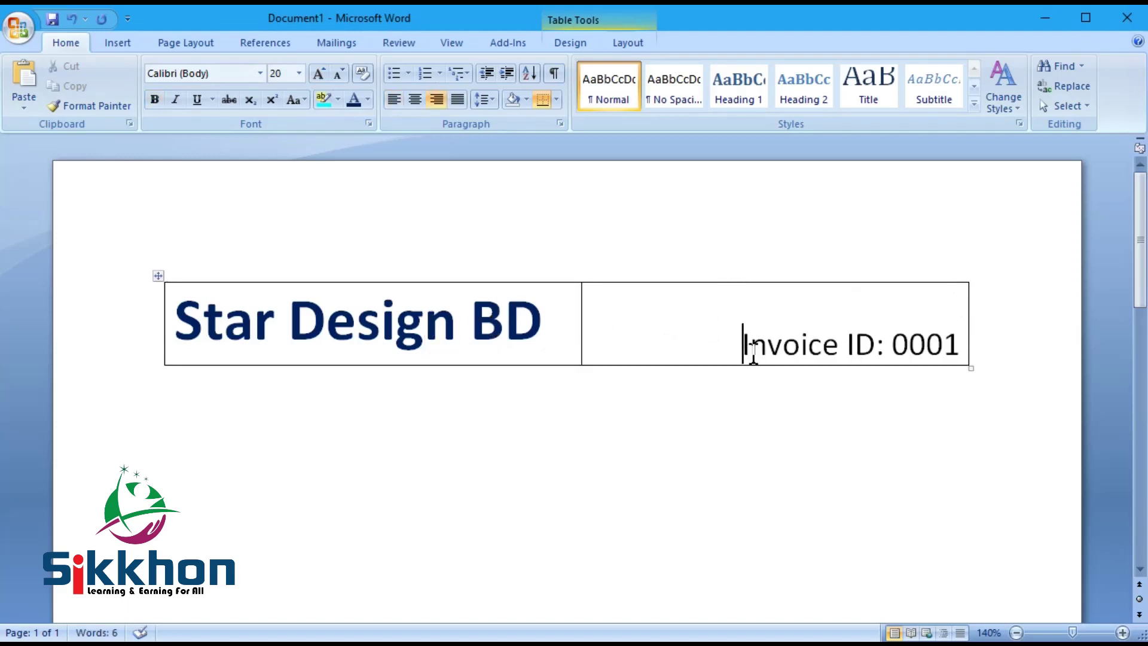
key(BackSpace)
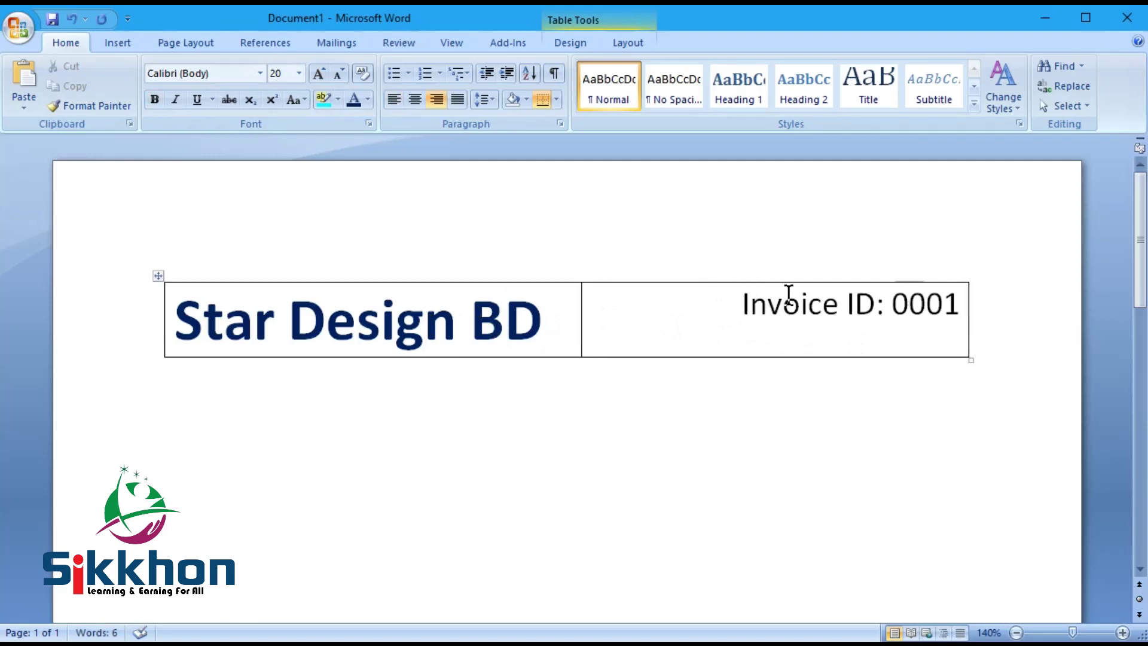
key(Return)
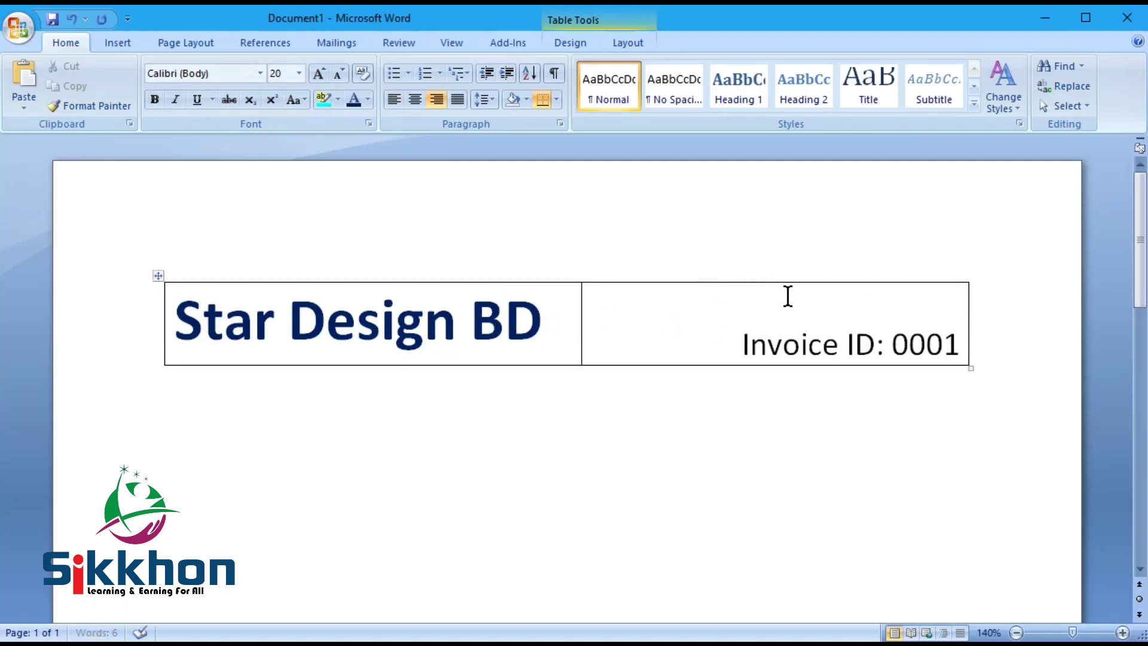
key(ctrl+e)
key(ctrl+l)
key(BackSpace)
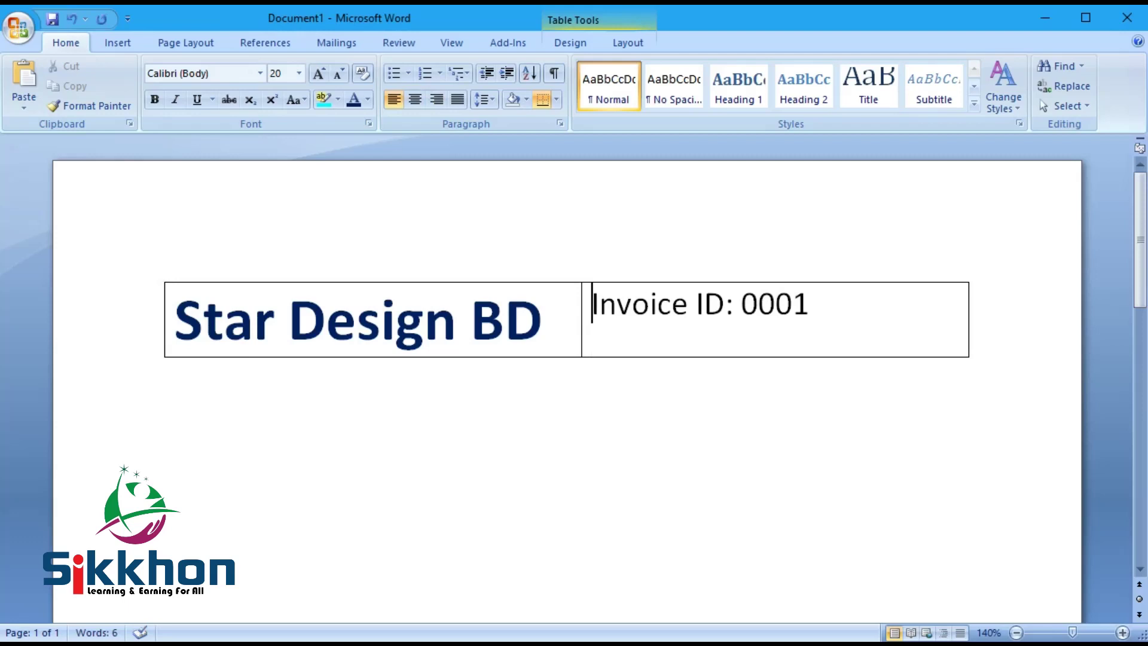
click(443, 101)
click(485, 97)
click(486, 97)
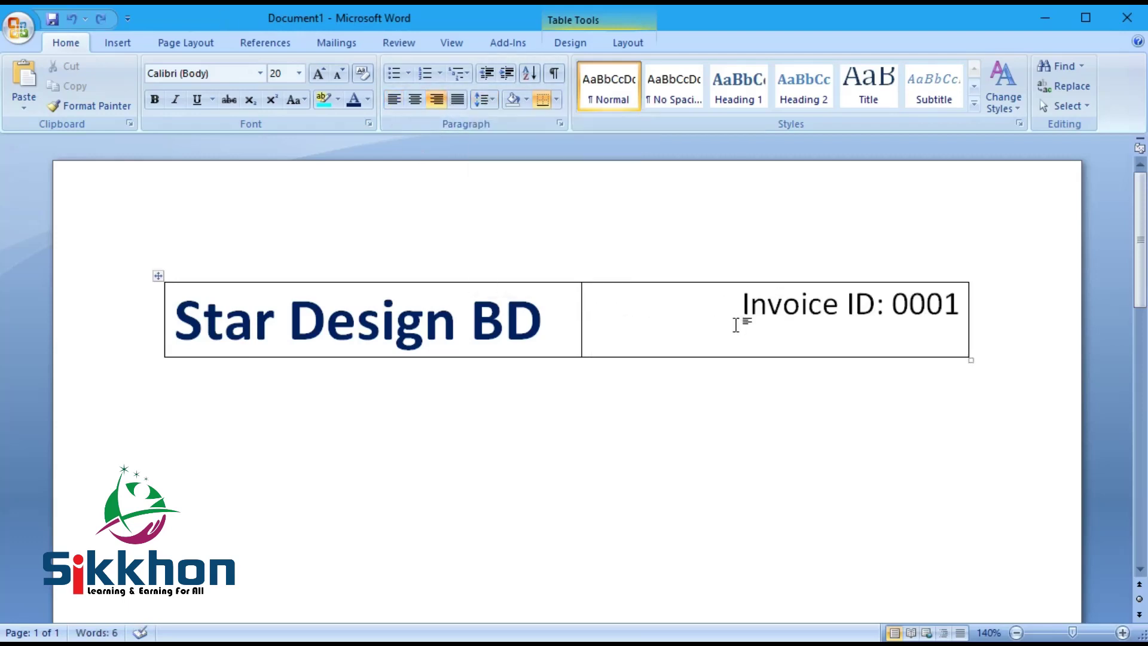
right_click(673, 303)
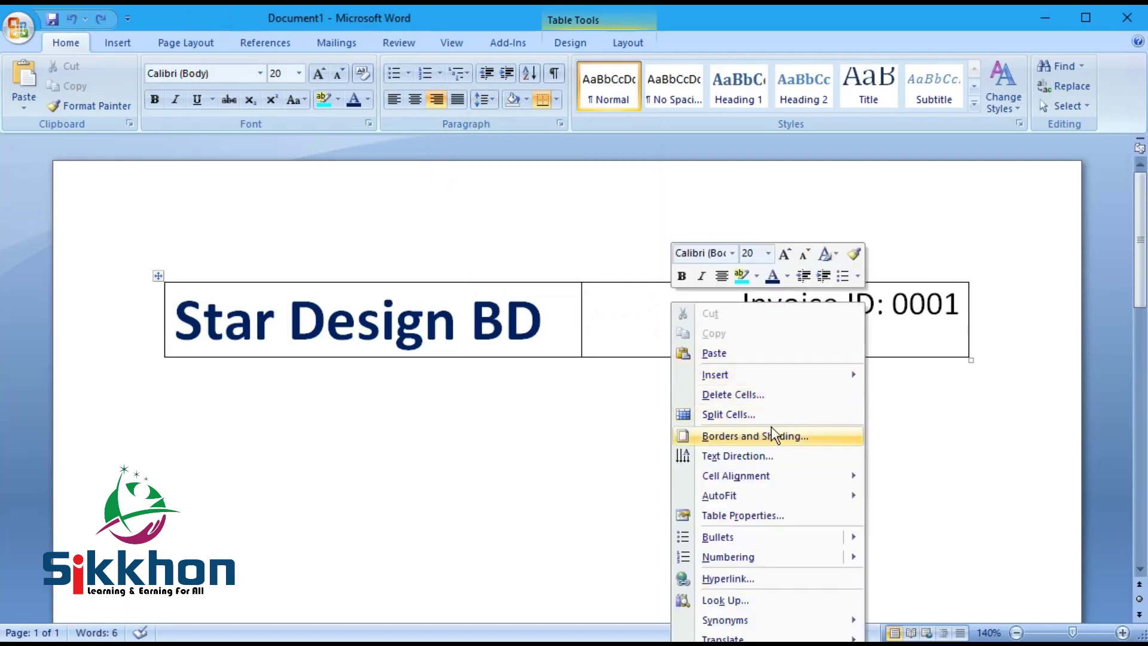
Step: Split the right header cell into 1 column and 2 rows
click(745, 414)
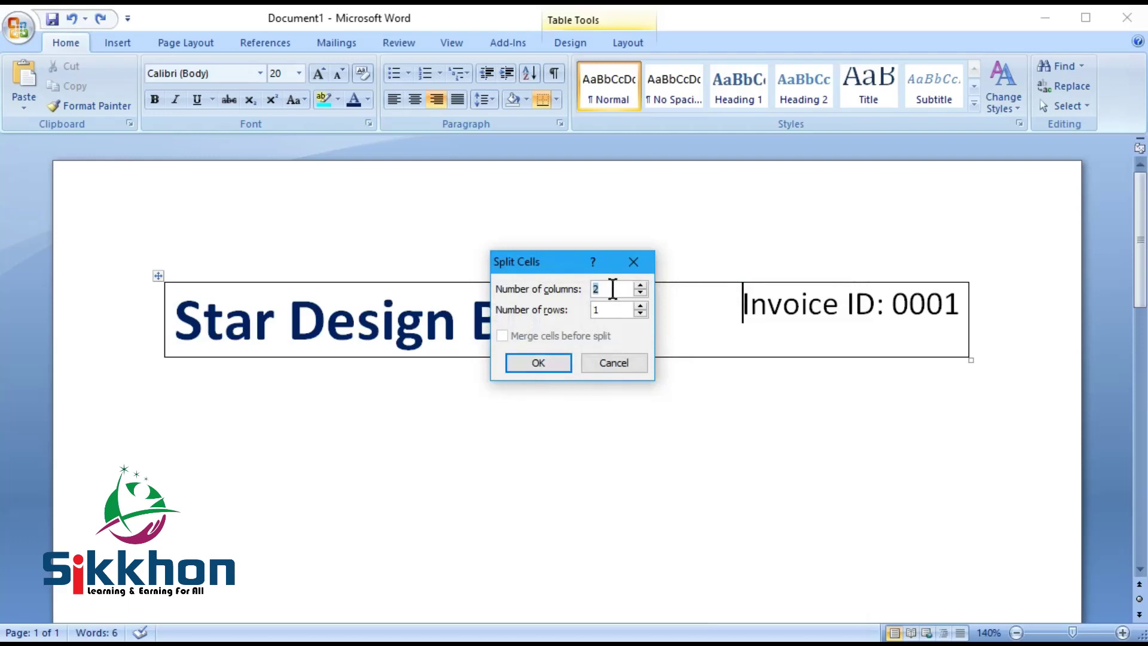
text(1)
click(597, 310)
click(538, 363)
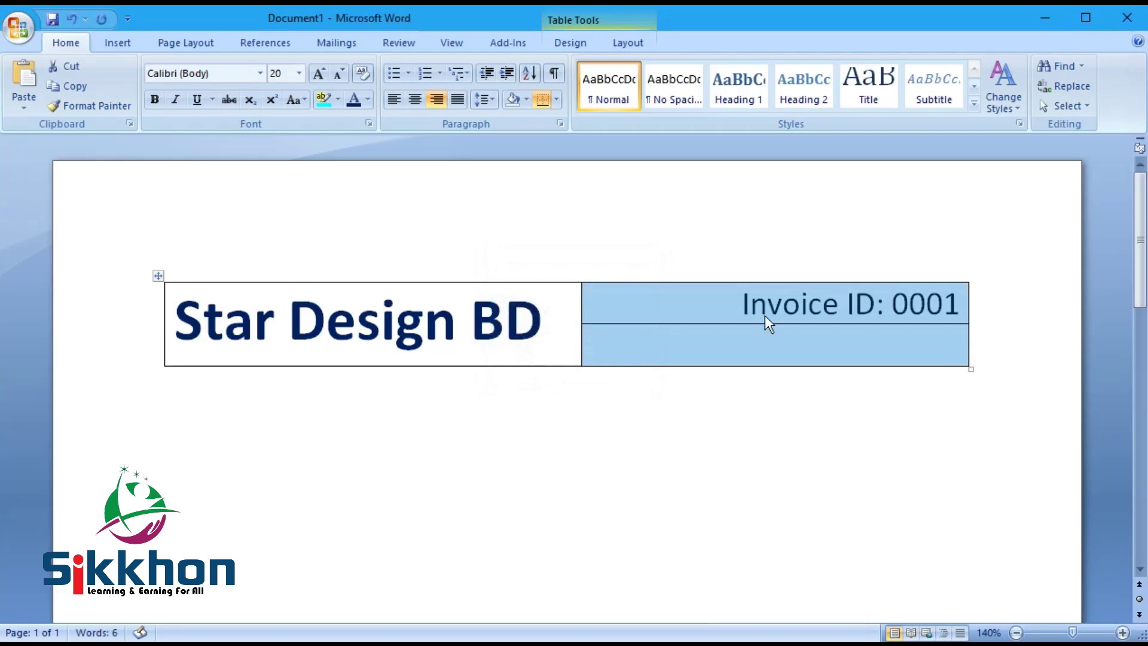
click(787, 299)
Step: Move Invoice ID: 0001 into the lower cell, shorten the upper row, and bold it
drag(710, 308, 950, 301)
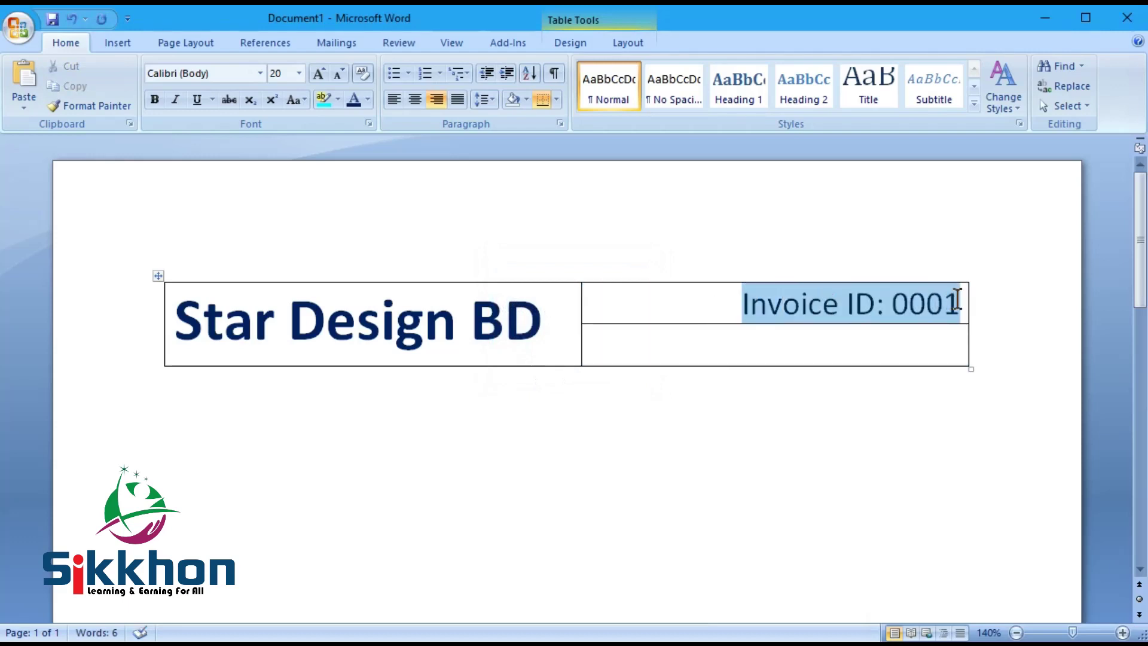
key(ctrl+x)
click(789, 333)
key(ctrl+v)
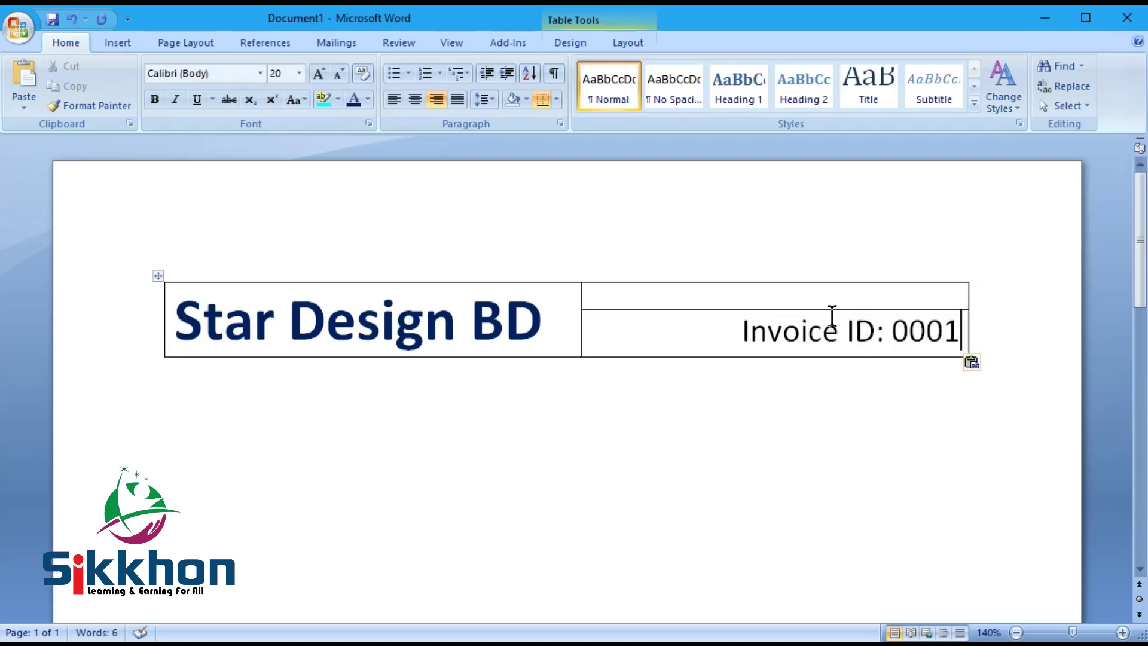
drag(686, 310, 687, 298)
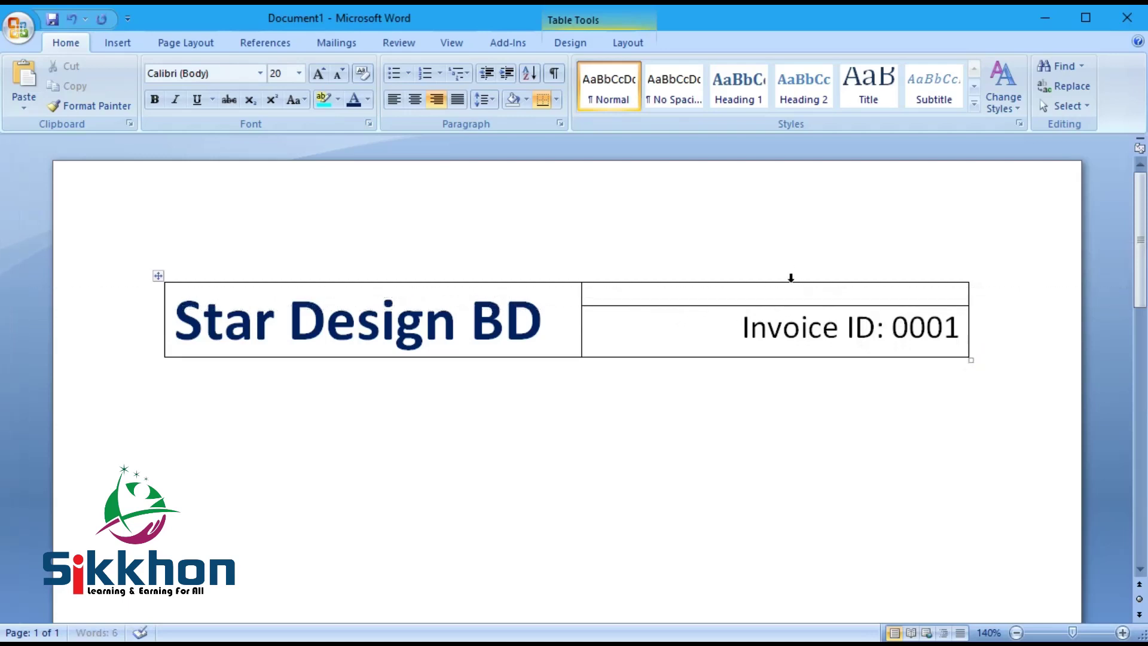
drag(730, 325, 951, 320)
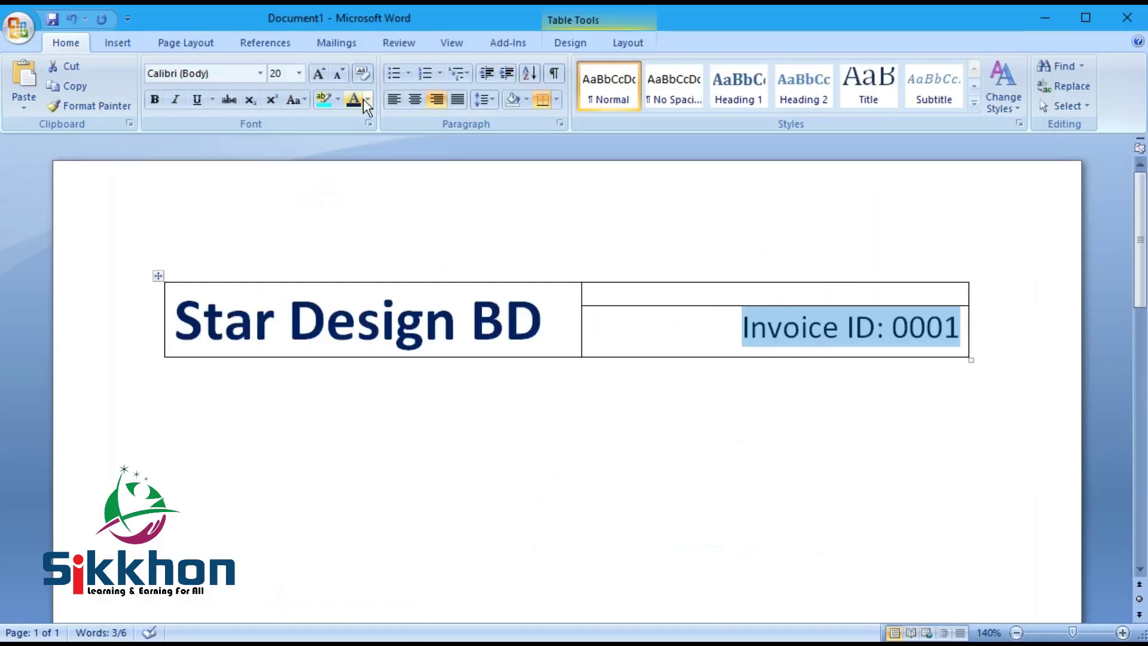
click(153, 100)
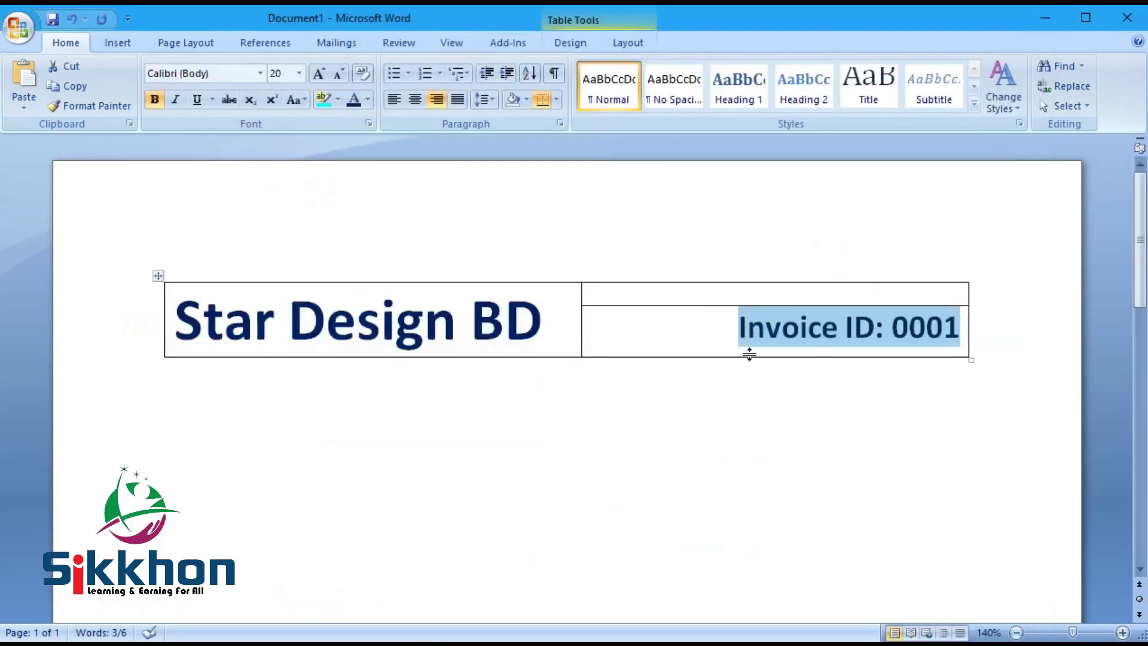
Step: Move the word Invoice into the upper right cell and enlarge it as a title
drag(712, 329, 835, 330)
key(BackSpace)
click(871, 298)
key(ctrl+v)
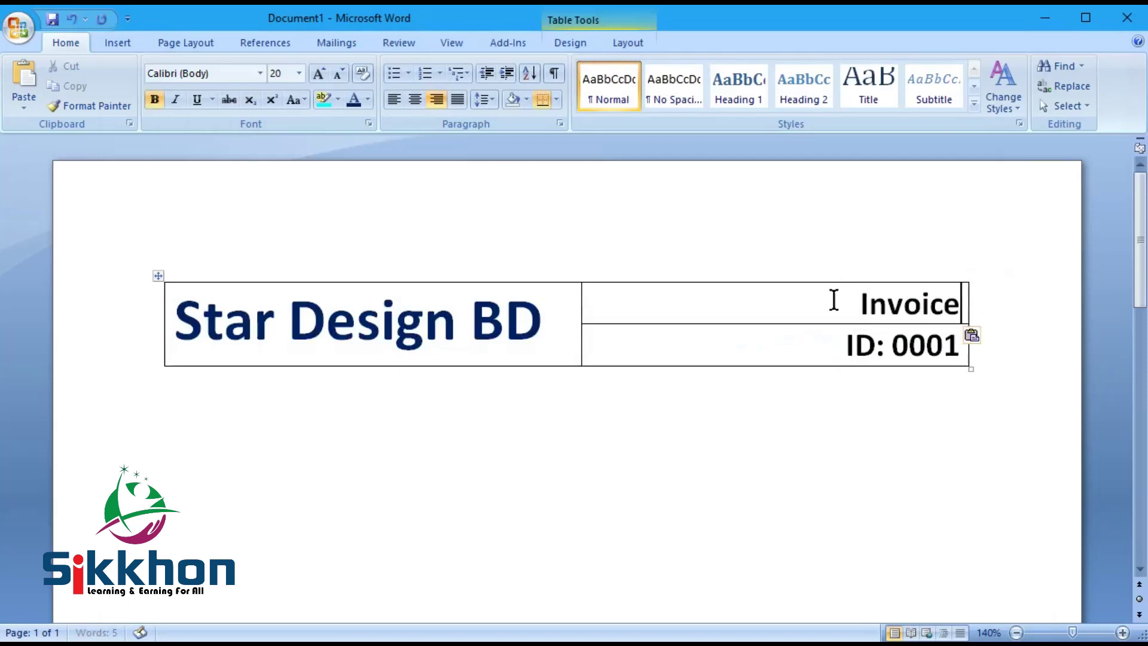
click(974, 299)
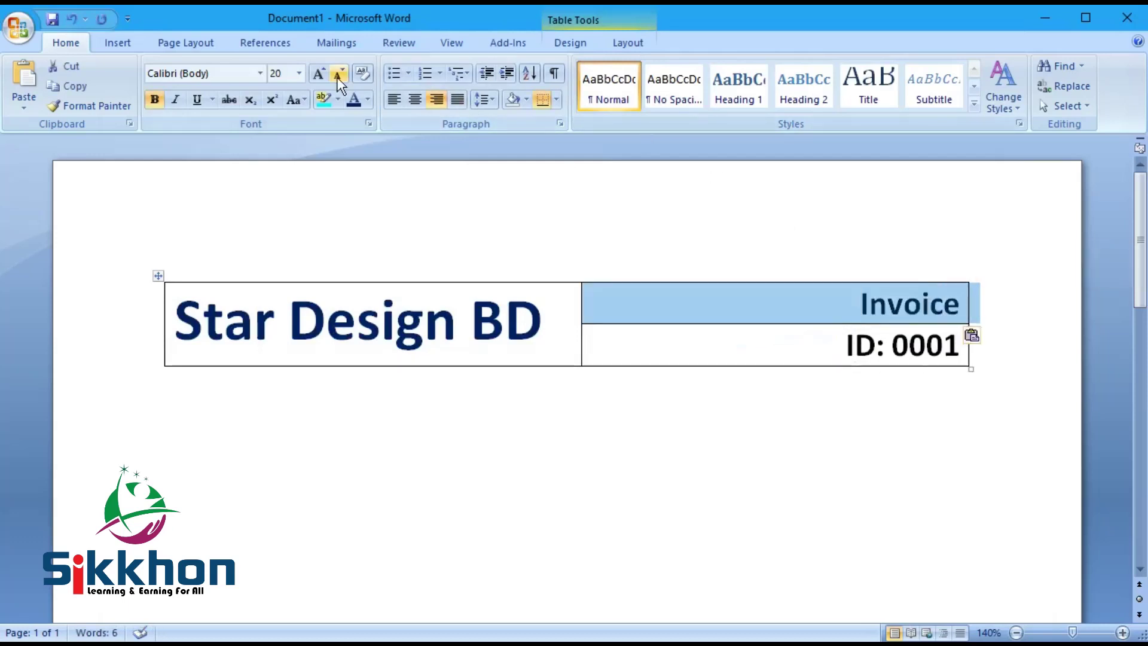
click(319, 73)
click(319, 73)
click(319, 73)
Step: Replace 'ID' in the lower cell with 'Invoice Date'
click(708, 347)
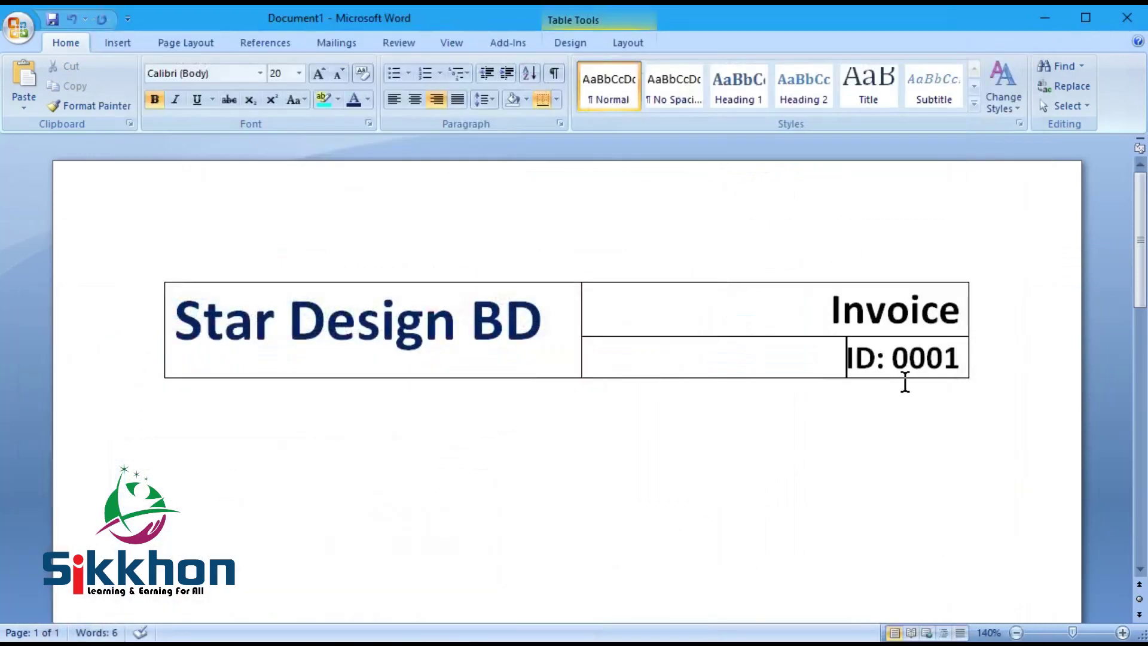
drag(845, 358, 873, 361)
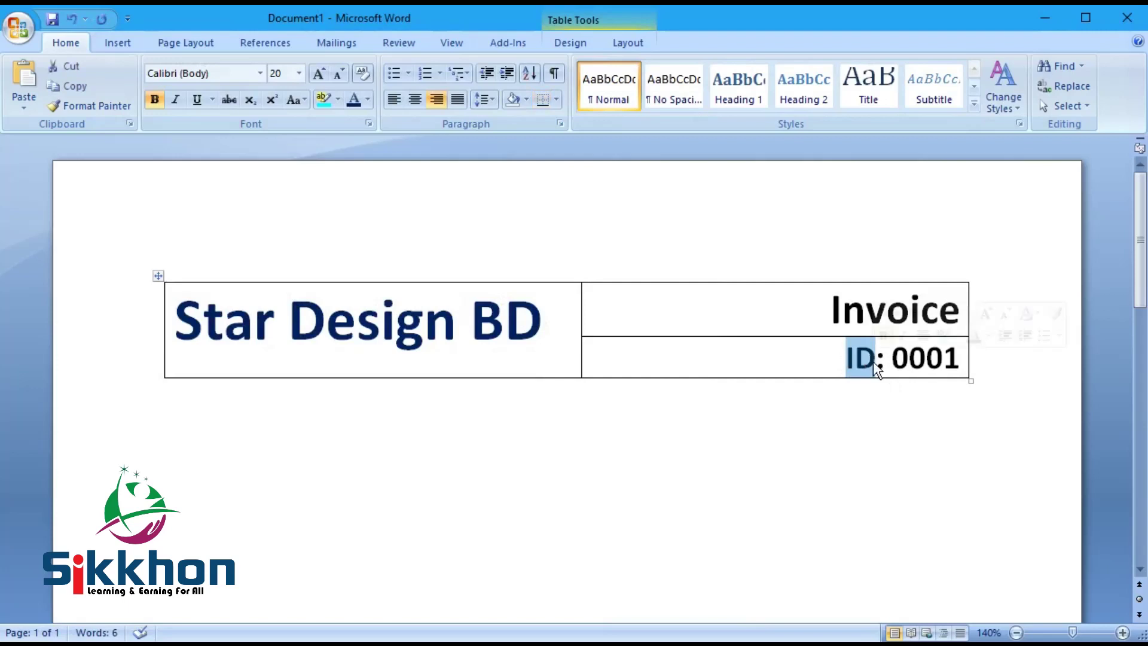
text(Invoi)
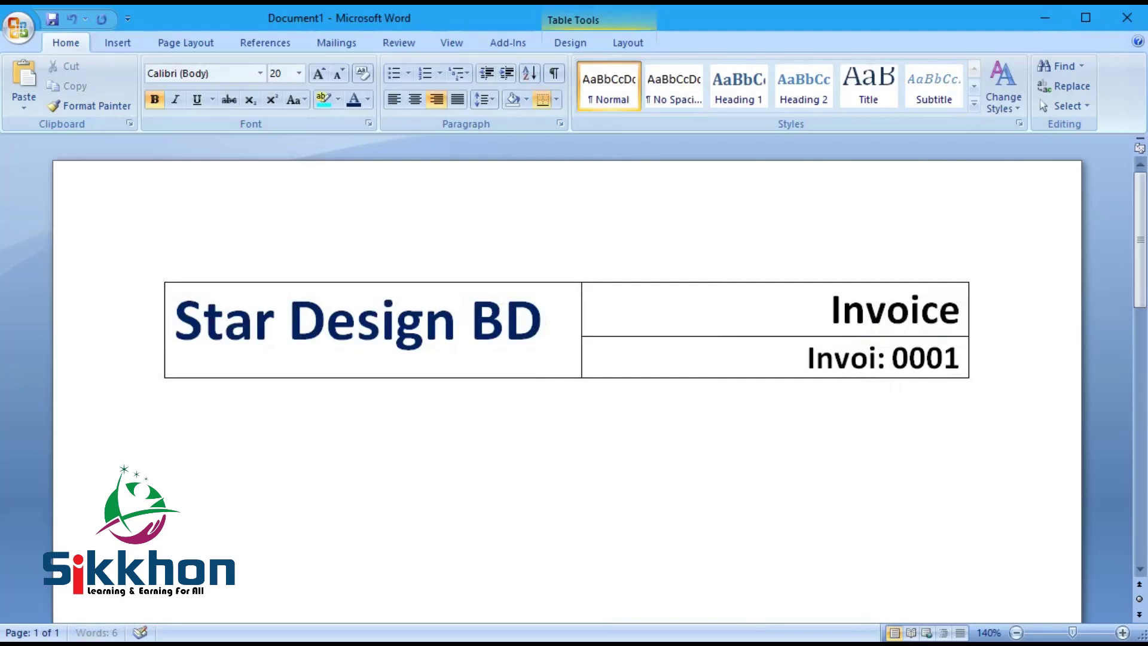
text(ce Date)
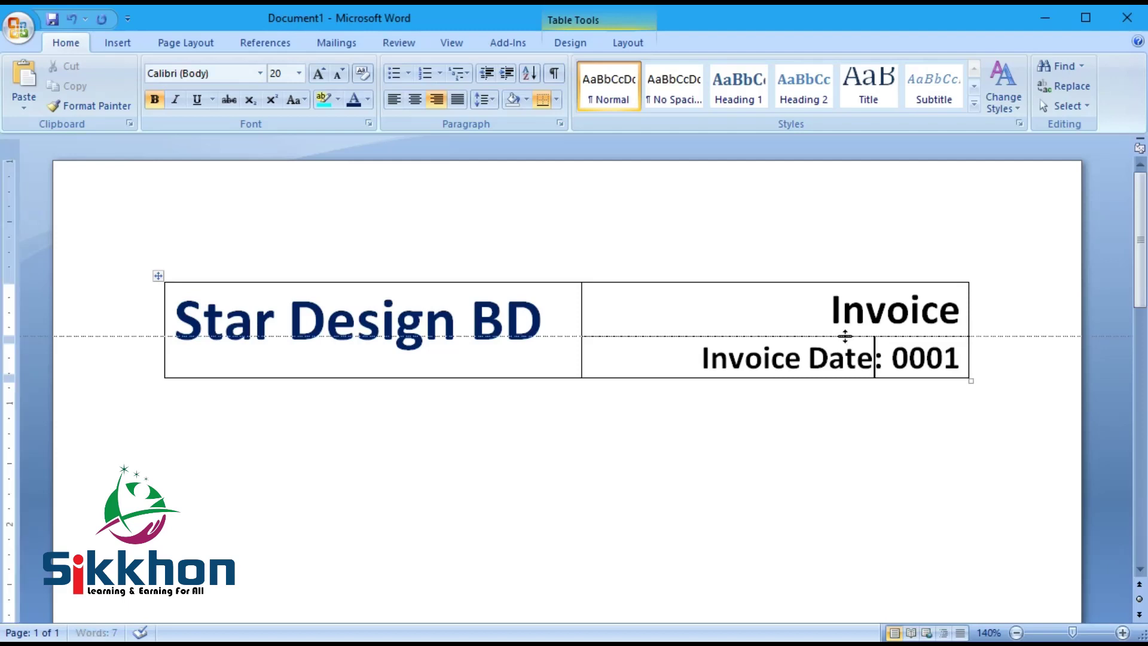
Step: Shrink the Invoice Date line to 14 pt and remove its bold
drag(706, 357, 951, 355)
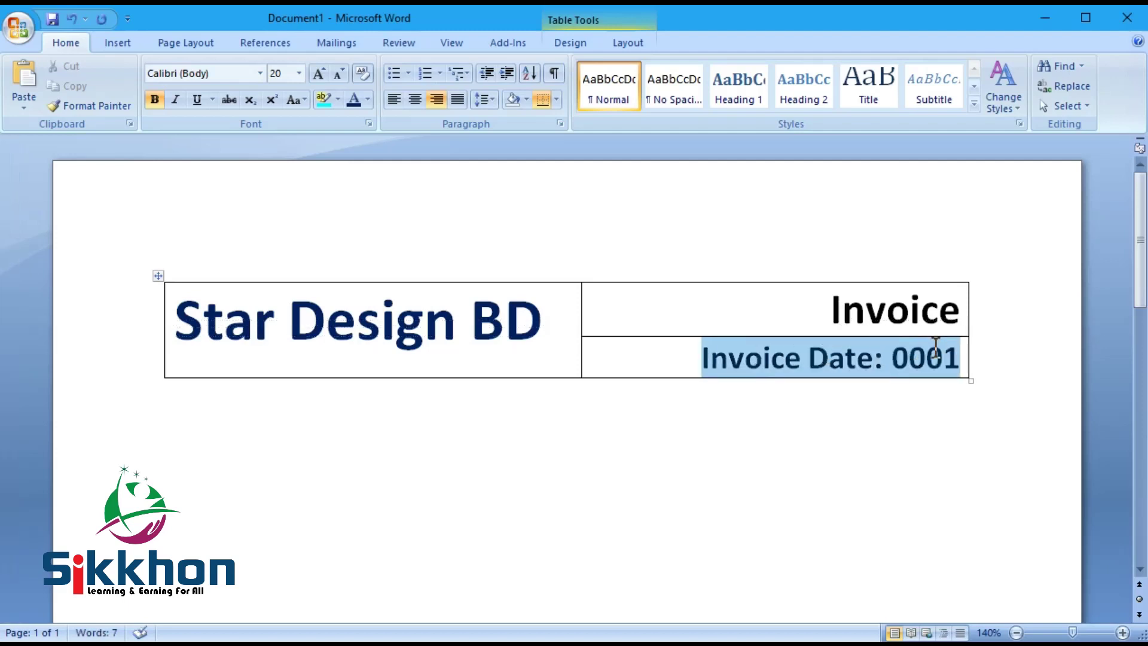
click(342, 80)
click(339, 75)
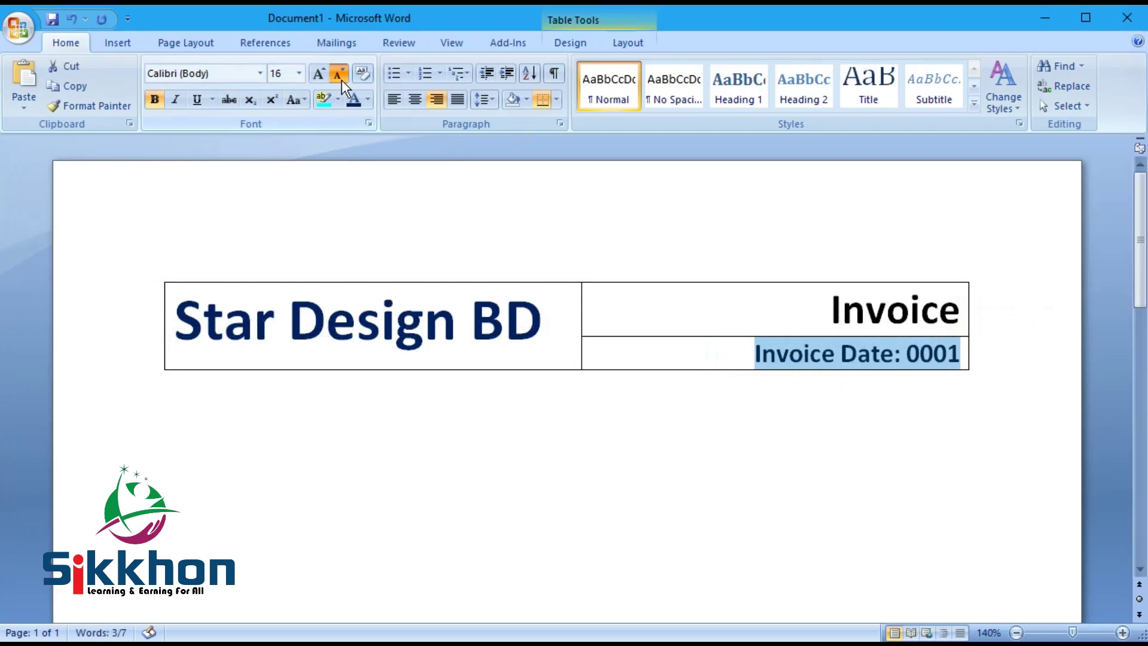
click(339, 75)
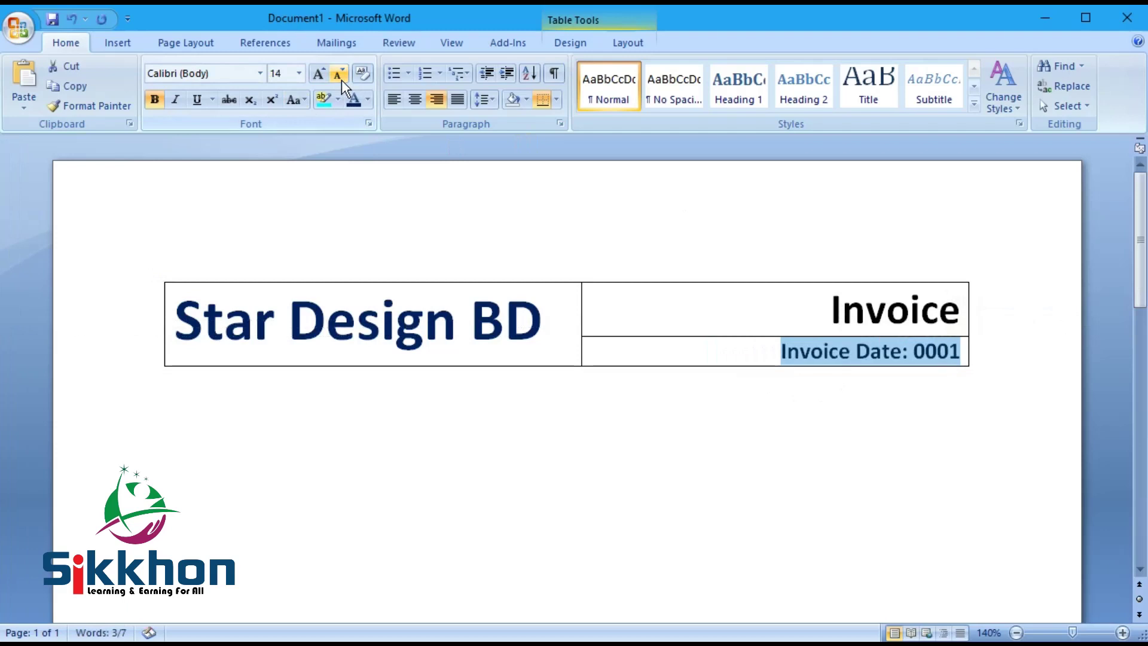
click(163, 98)
click(823, 368)
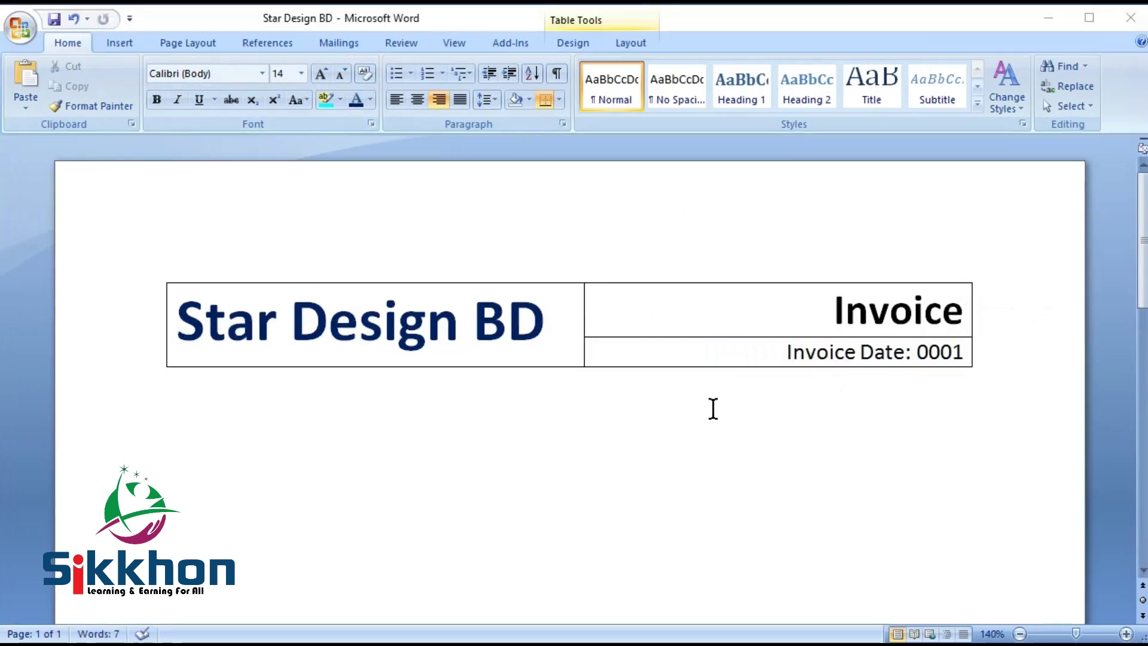
Step: Replace 0001 with 16-04-2020 and shrink the date line to 12 pt
double_click(932, 353)
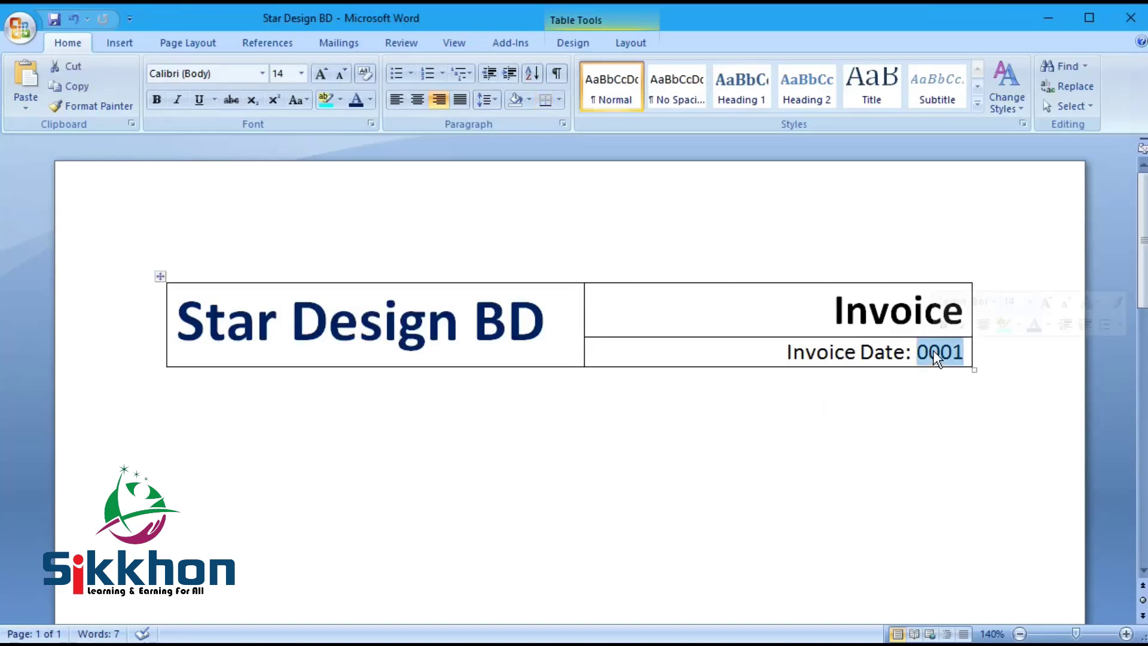
text(16-)
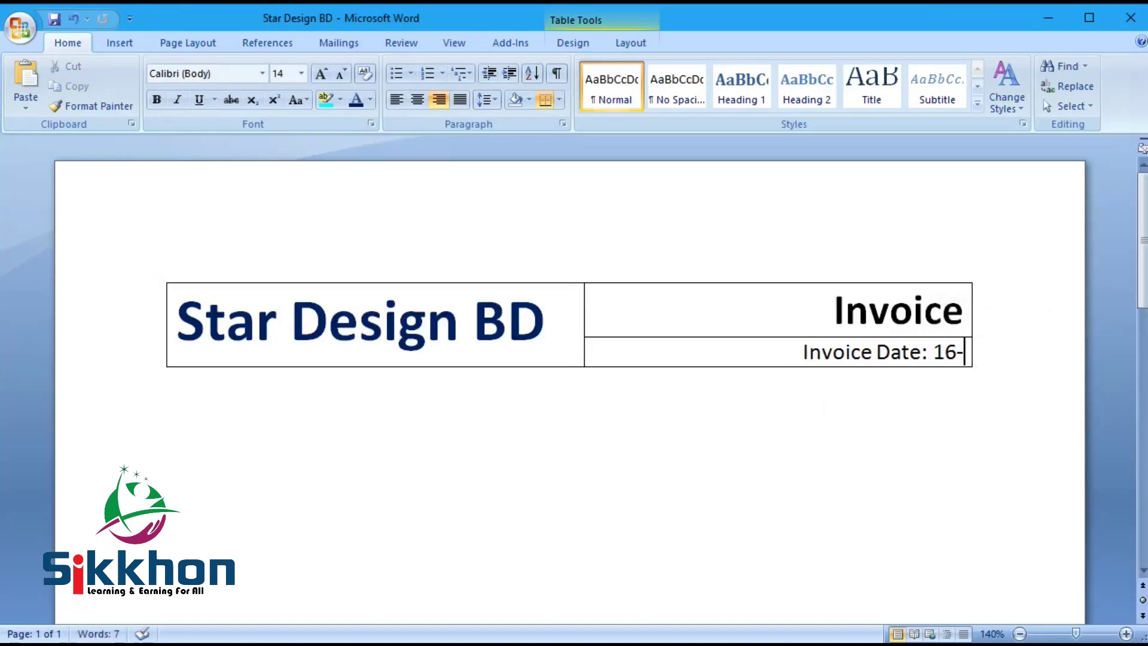
text(04-)
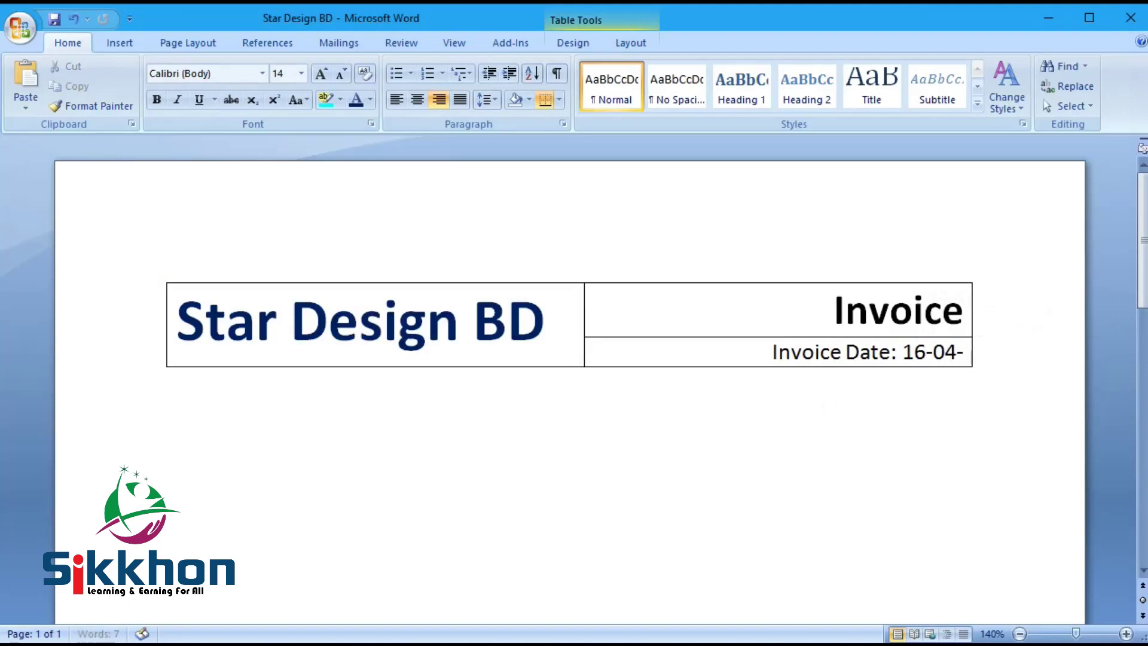
text(2020)
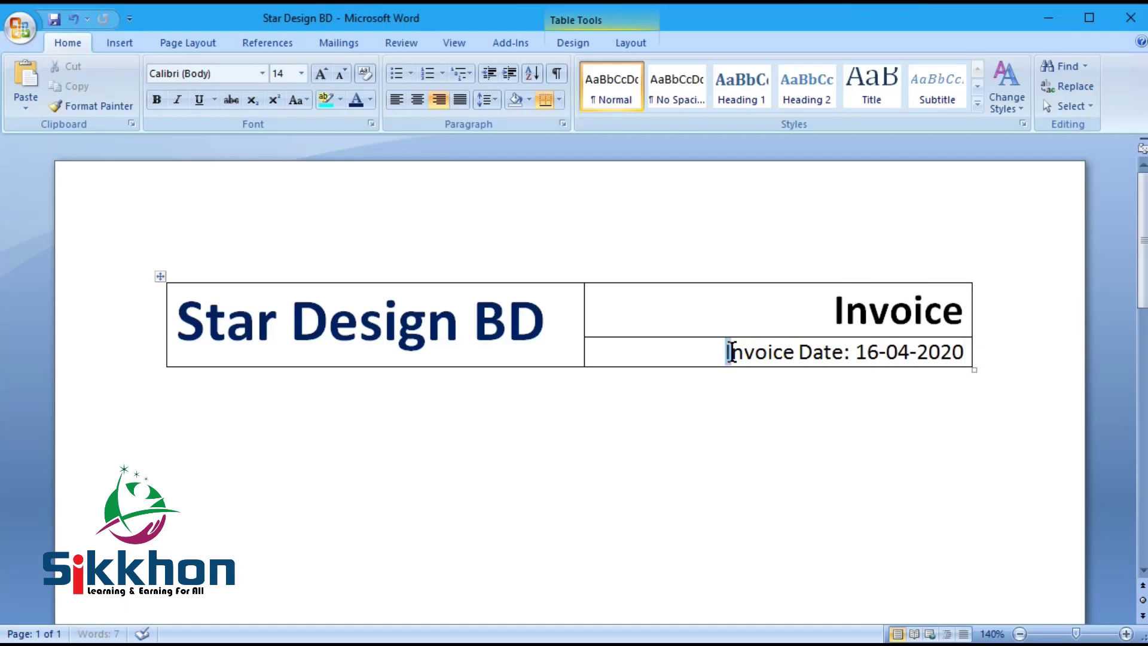
drag(726, 350, 935, 353)
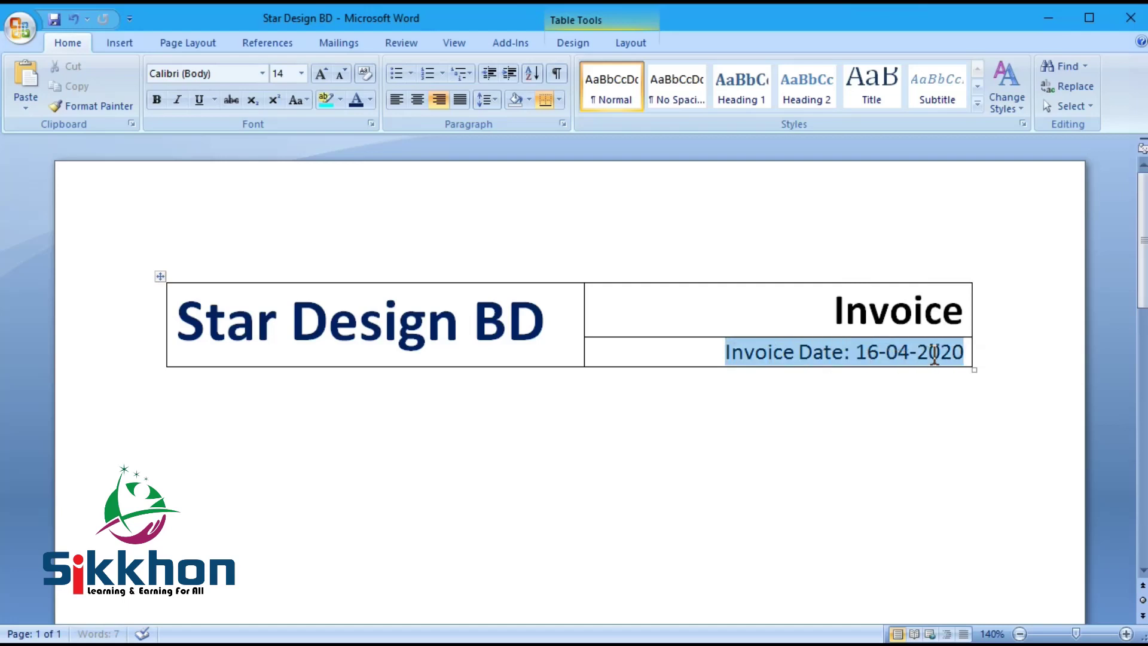
click(341, 82)
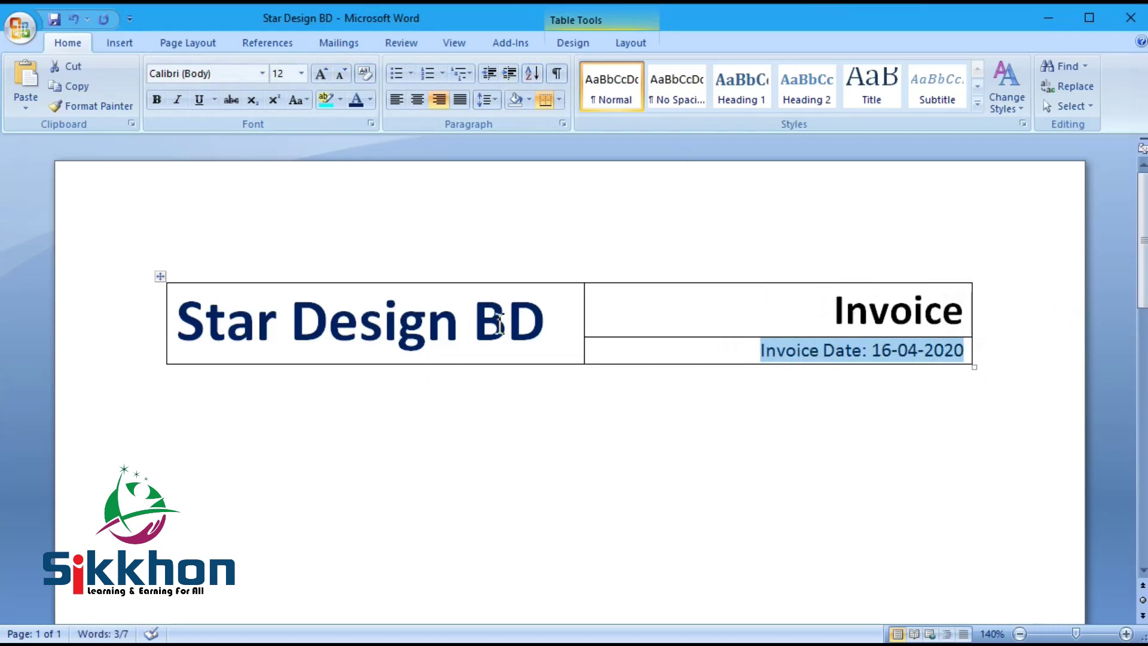
mouse_move(1077, 635)
mouse_down()
mouse_move(1062, 638)
mouse_move(1077, 635)
mouse_up()
click(556, 328)
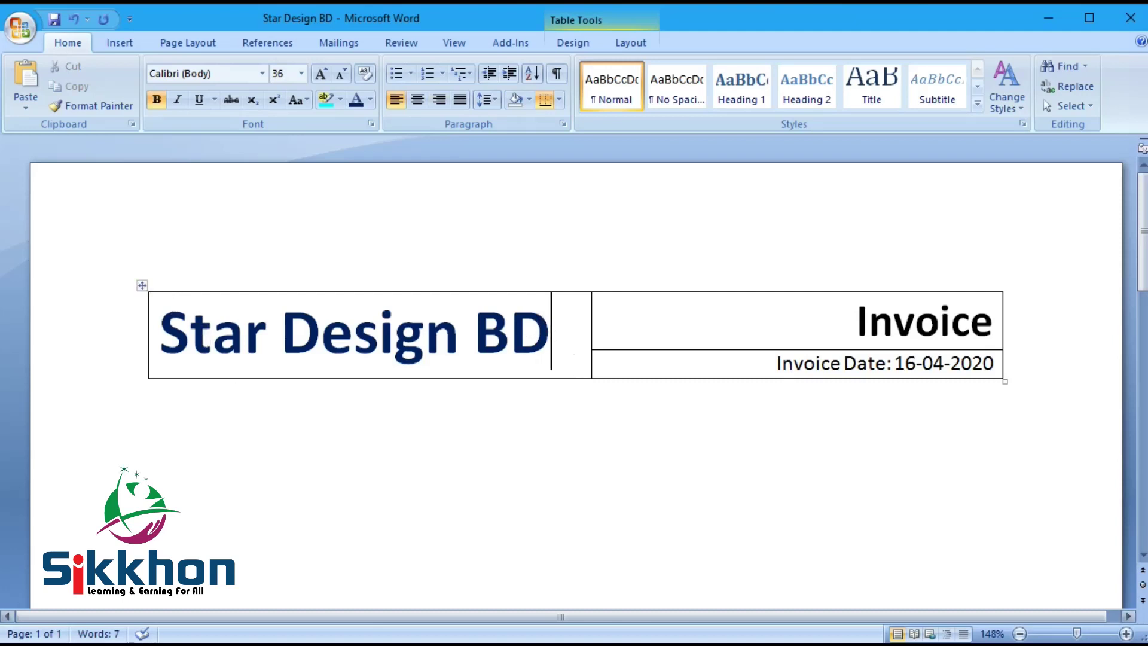
Step: Shift the header table's middle border right, giving Star Design BD the wider column
click(197, 296)
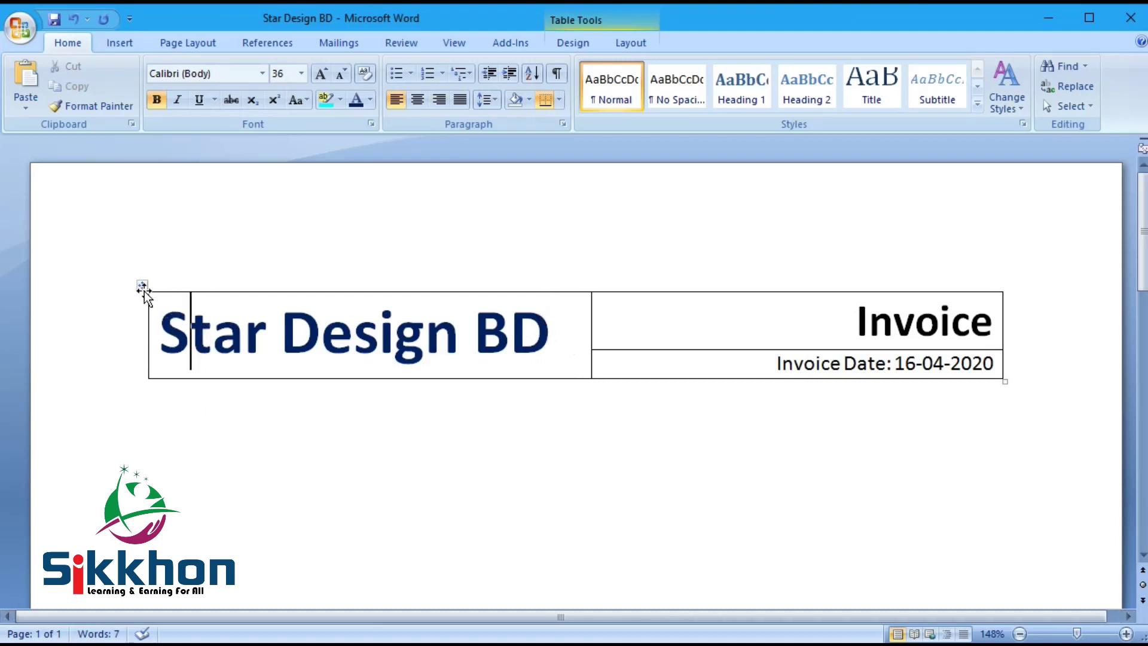
drag(144, 290, 108, 192)
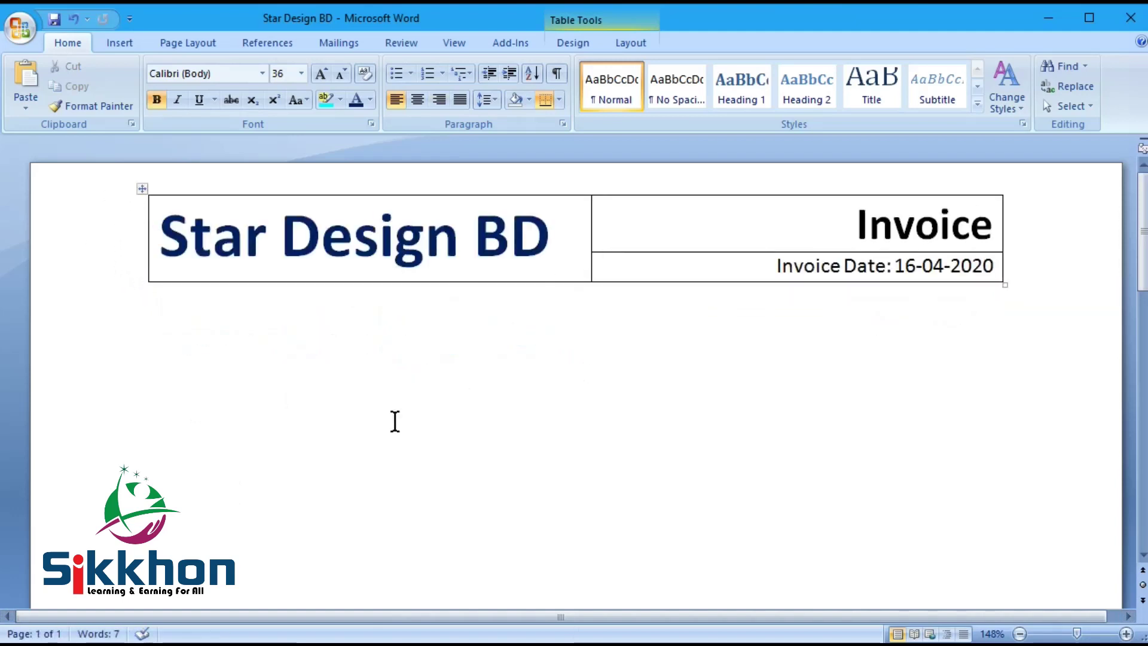
click(589, 241)
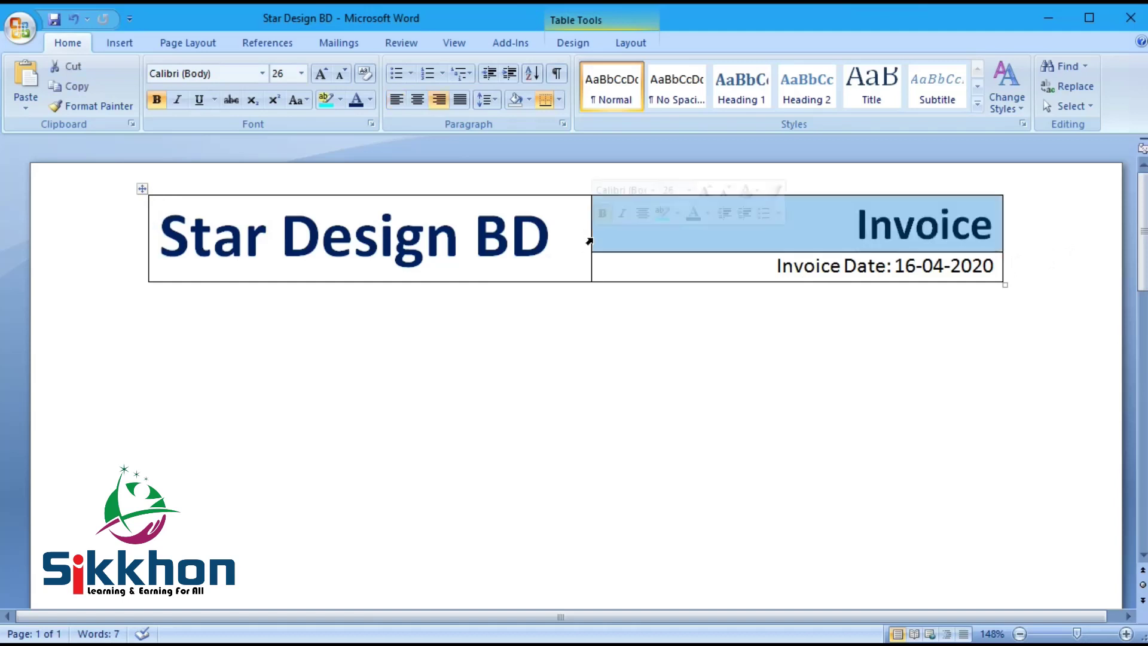
drag(590, 233, 588, 272)
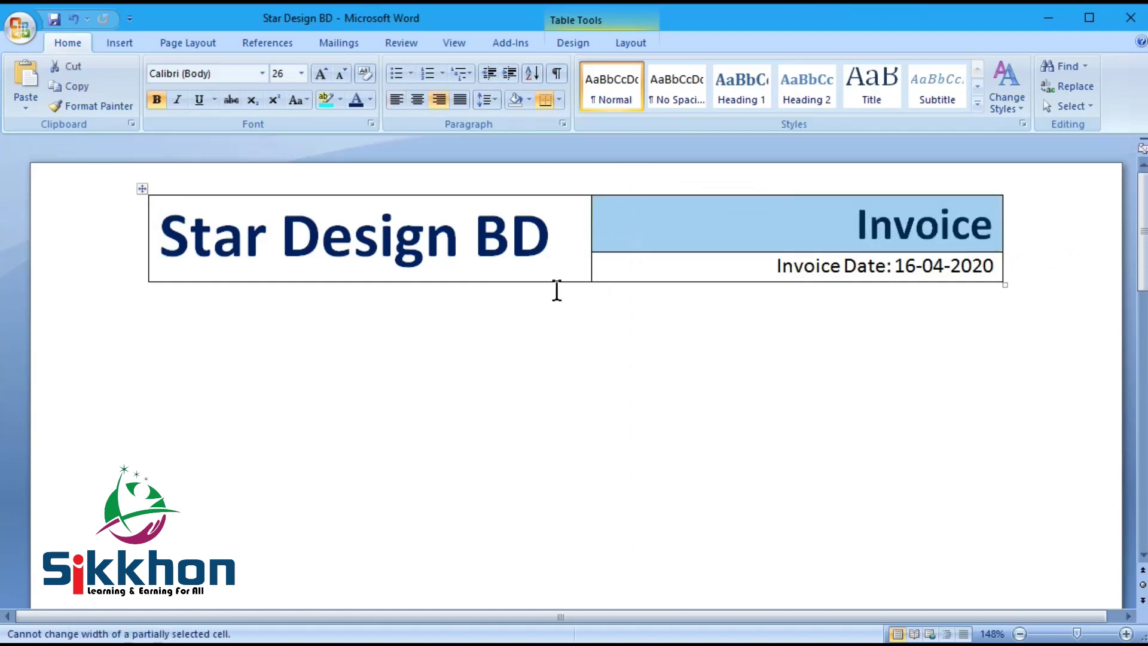
click(549, 235)
drag(593, 218, 656, 218)
click(468, 243)
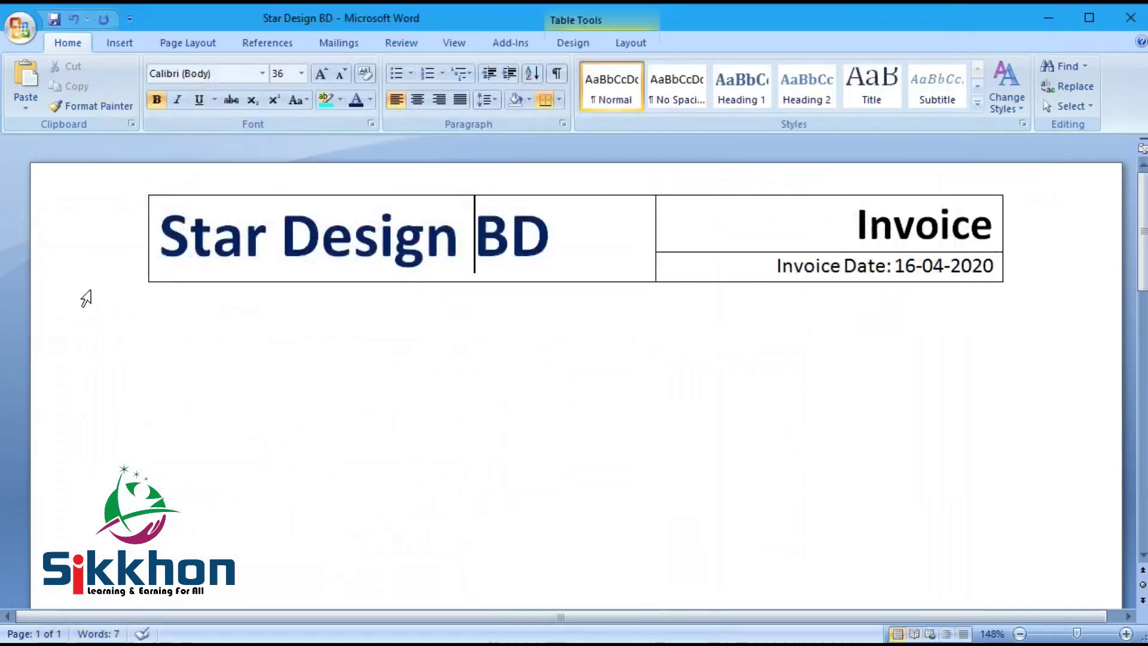
Step: Select the whole header table and set its borders to No Border
click(142, 189)
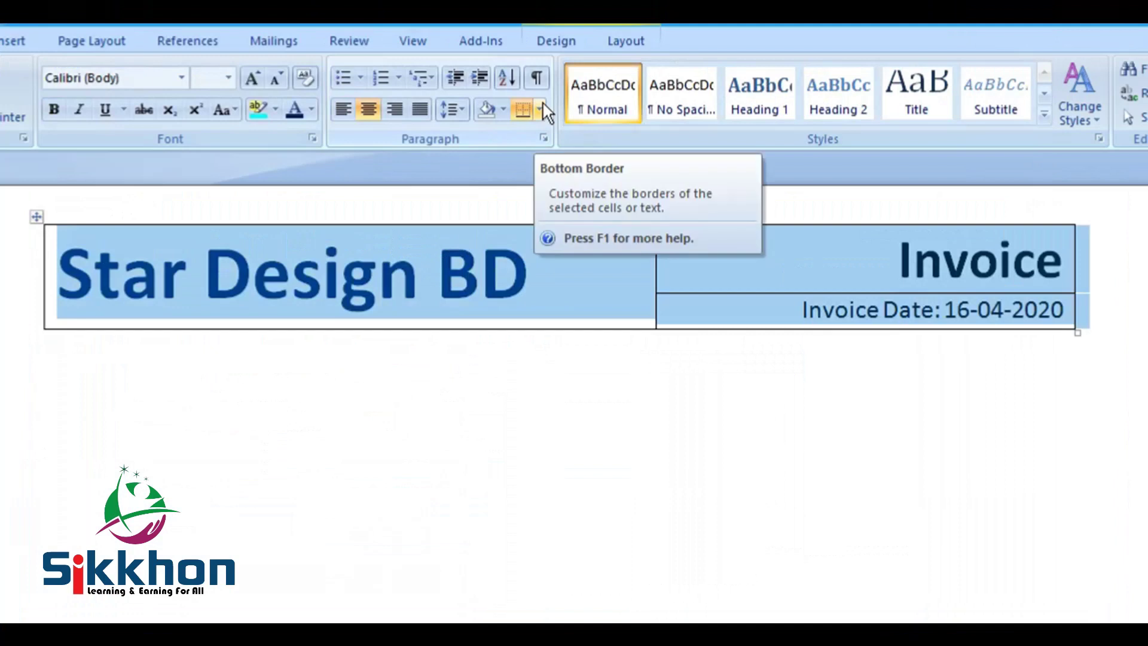
click(561, 97)
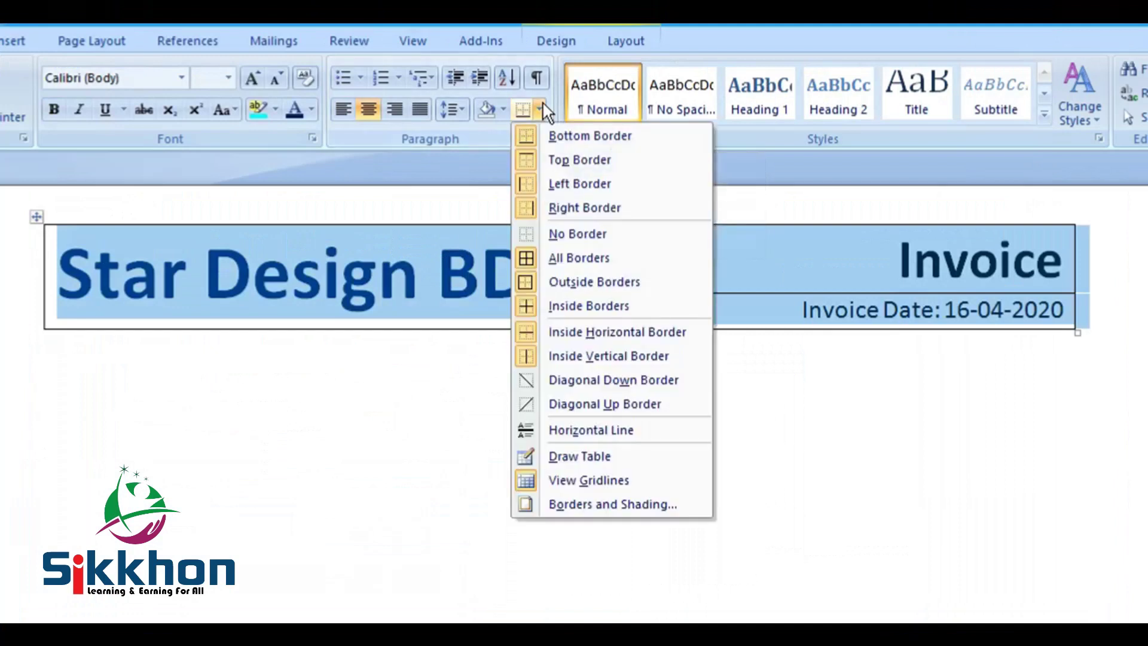
click(596, 234)
click(541, 384)
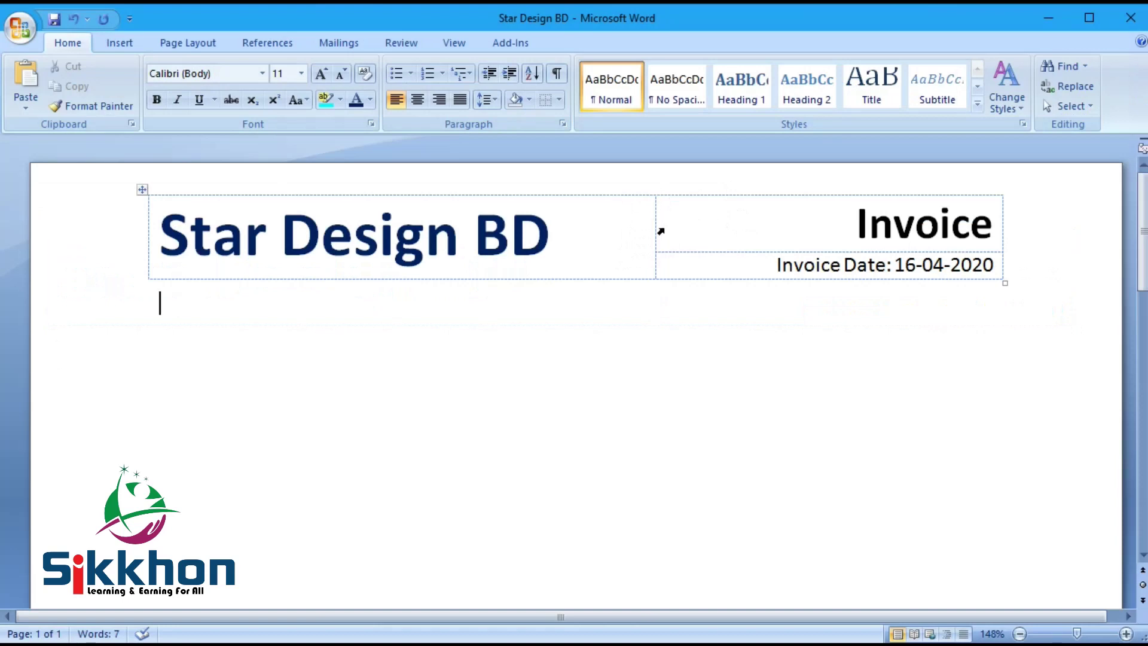
Step: Save the document and bring up the Insert table size grid
click(61, 22)
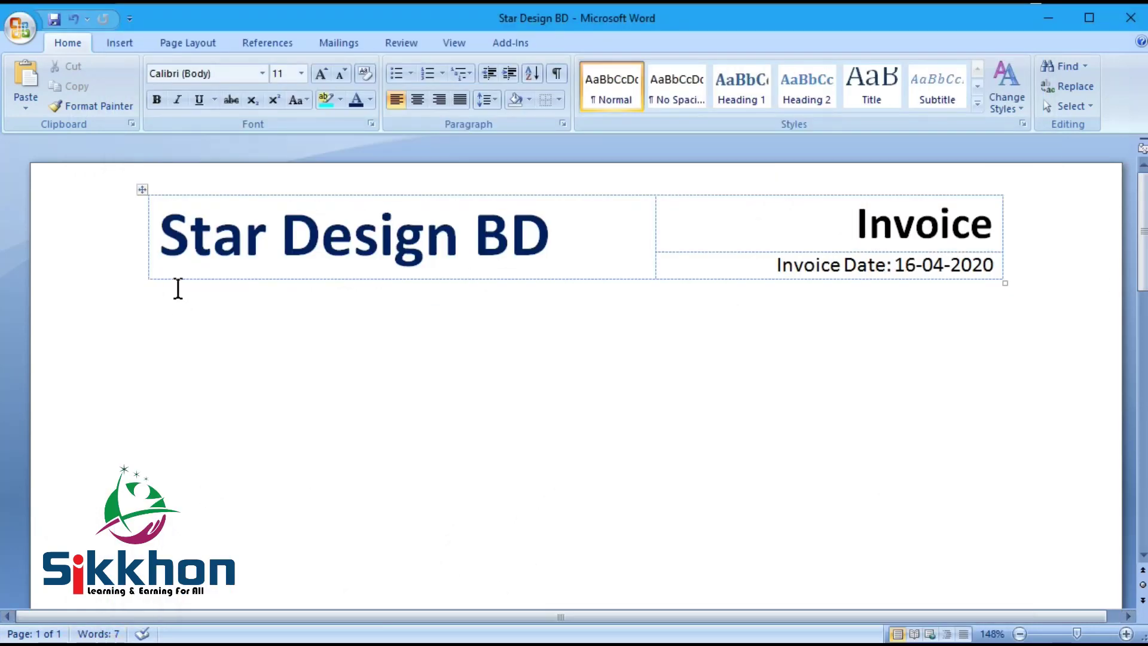
click(119, 43)
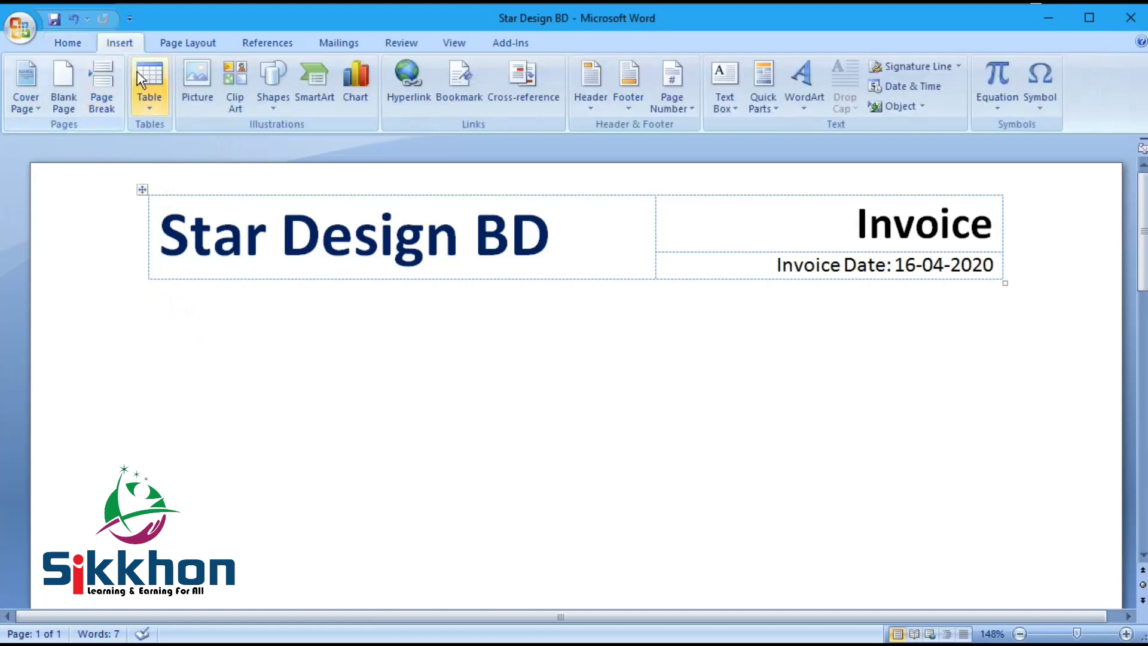
click(149, 84)
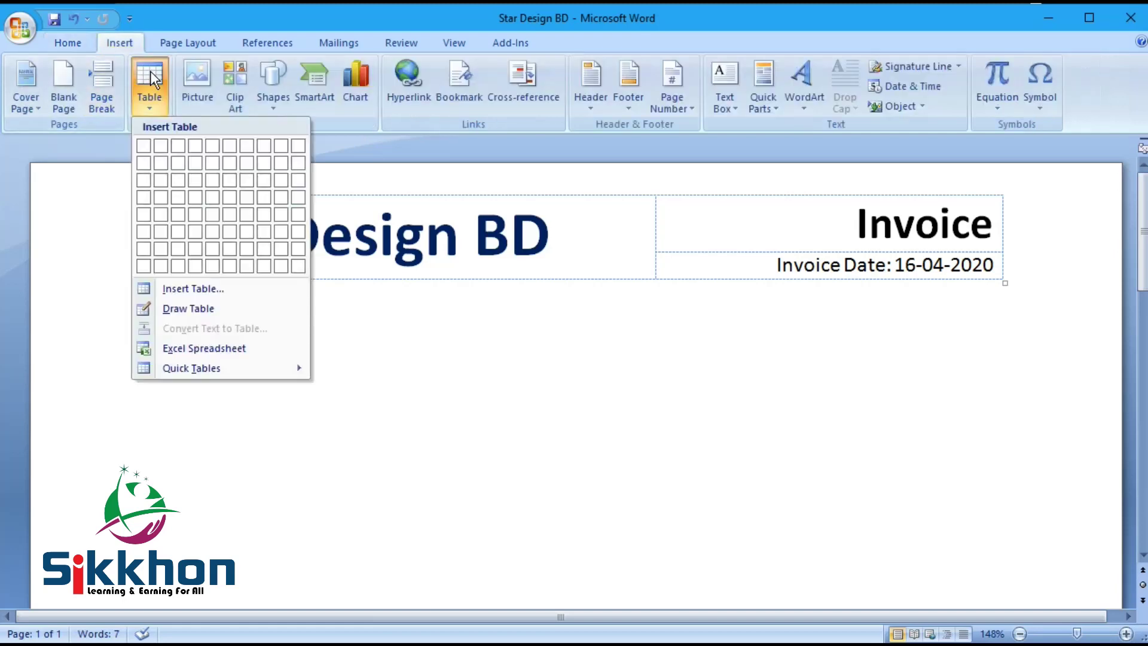
Step: Insert a 2x1 table and paste the Bill From block, copied from the PDF, into its left cell
click(161, 148)
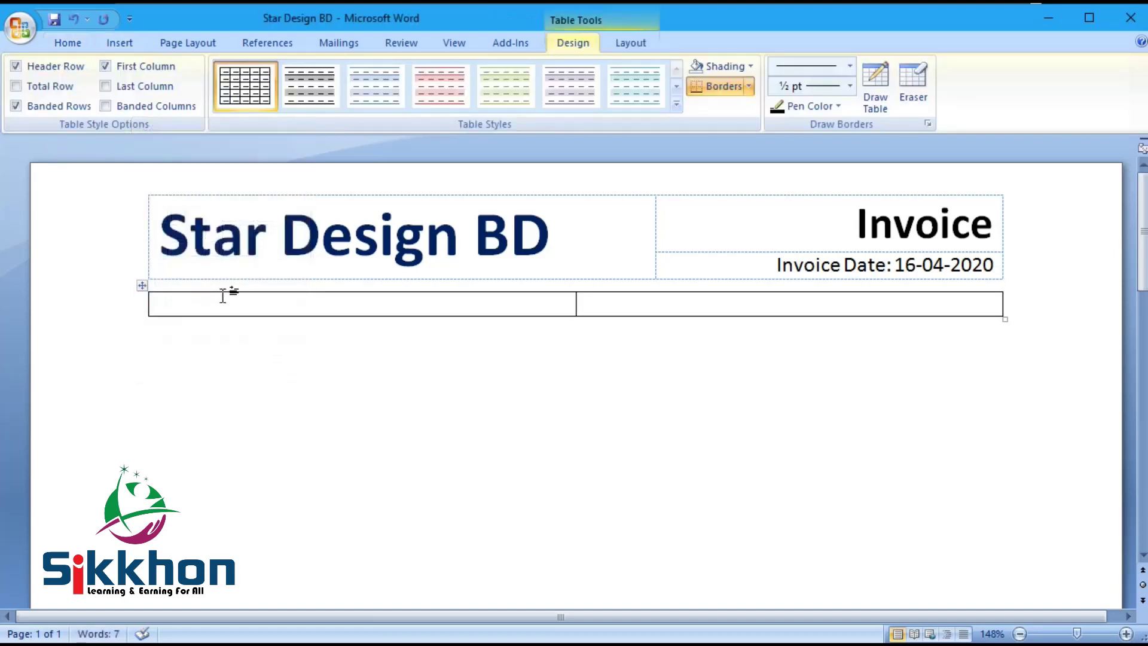
key(alt+Tab)
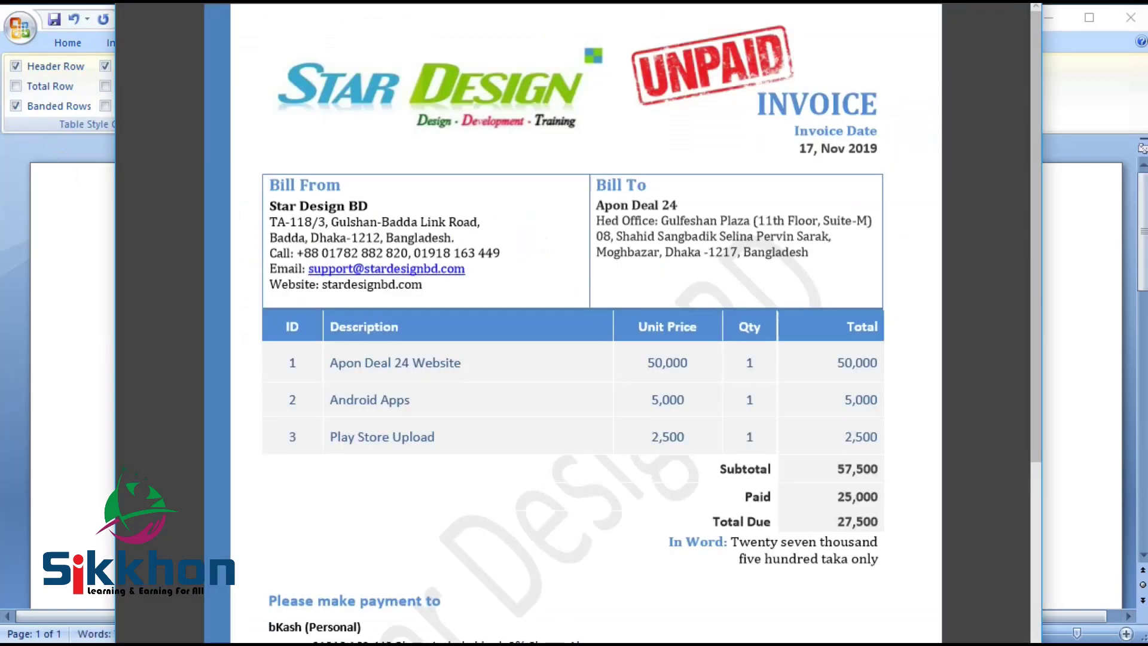
drag(323, 206, 415, 303)
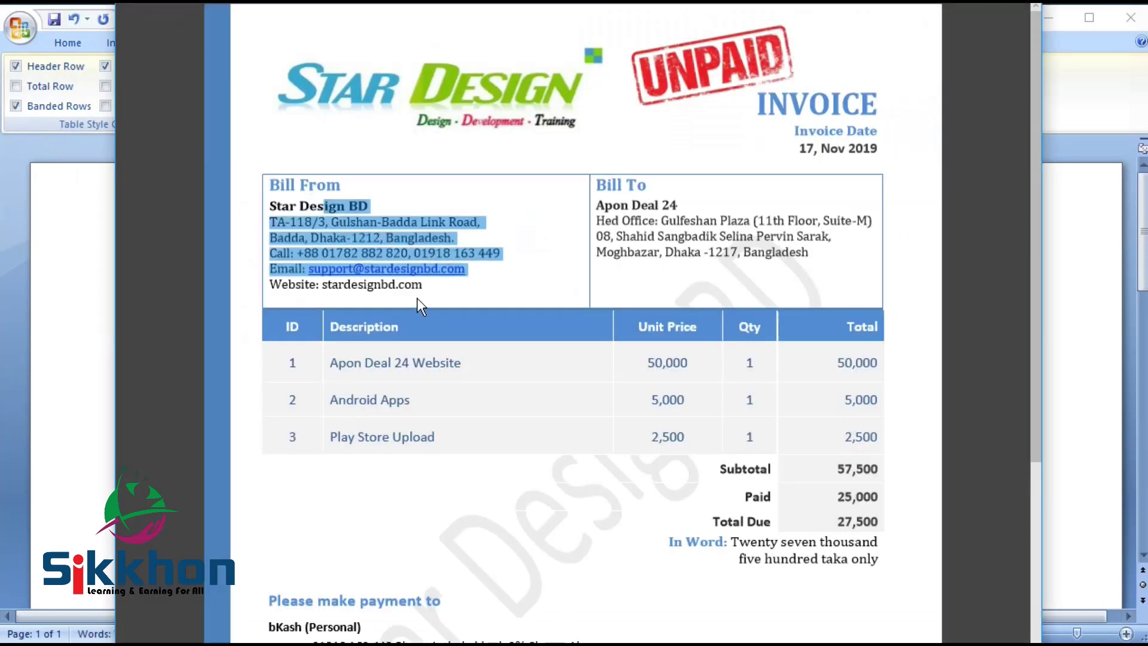
click(440, 293)
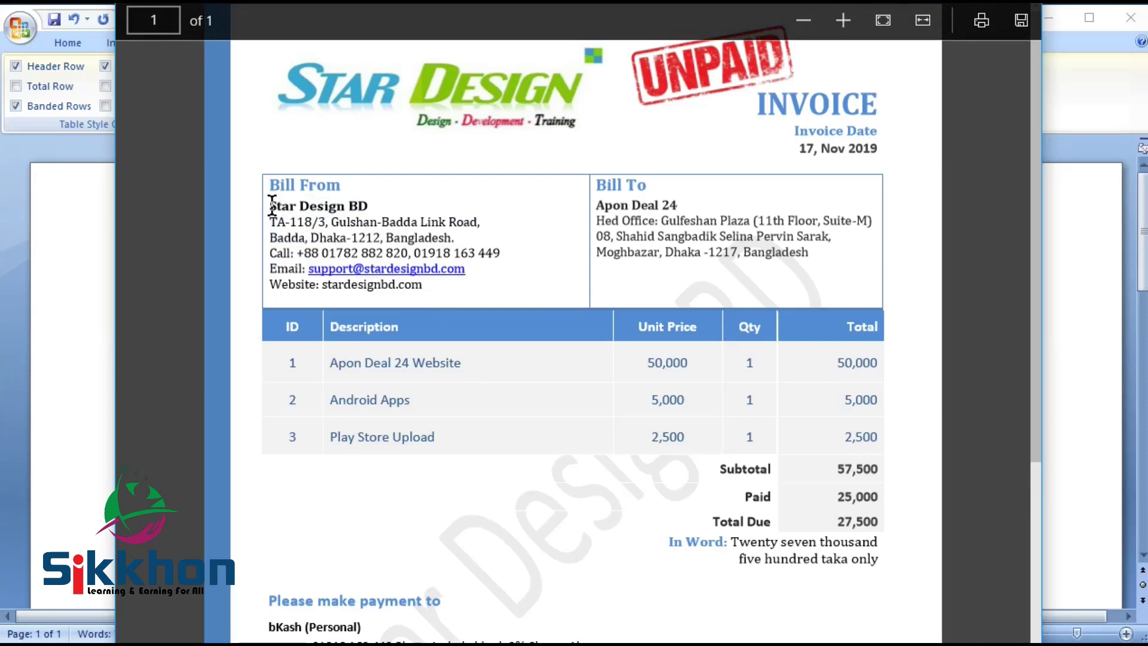
drag(392, 280, 431, 288)
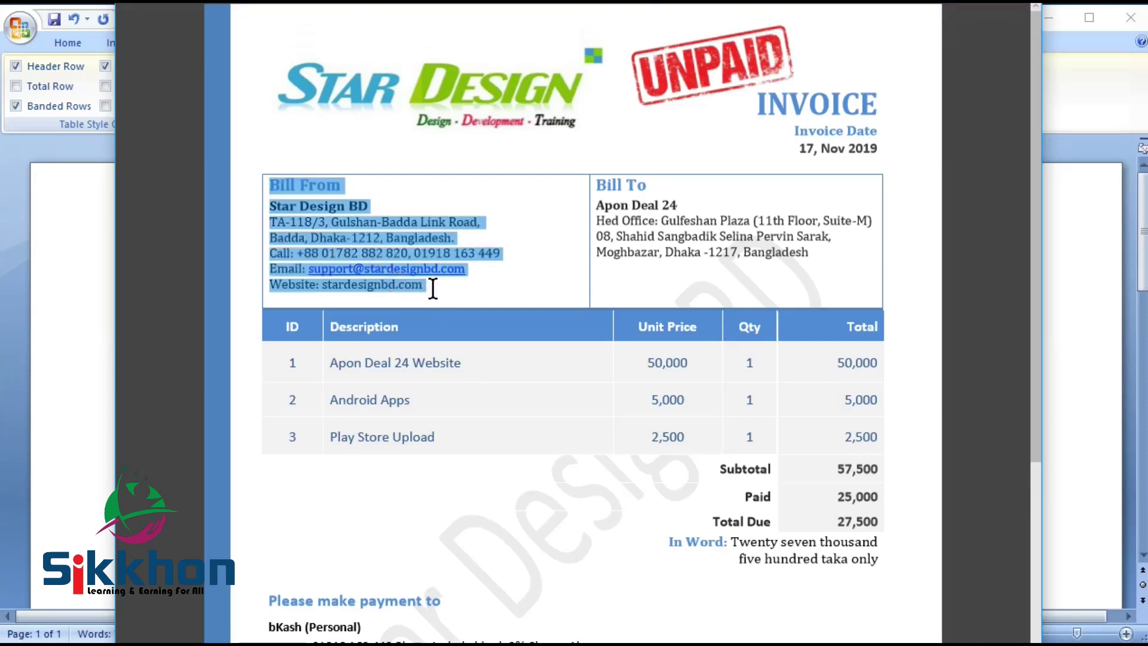
right_click(386, 235)
click(412, 295)
click(54, 254)
key(ctrl+v)
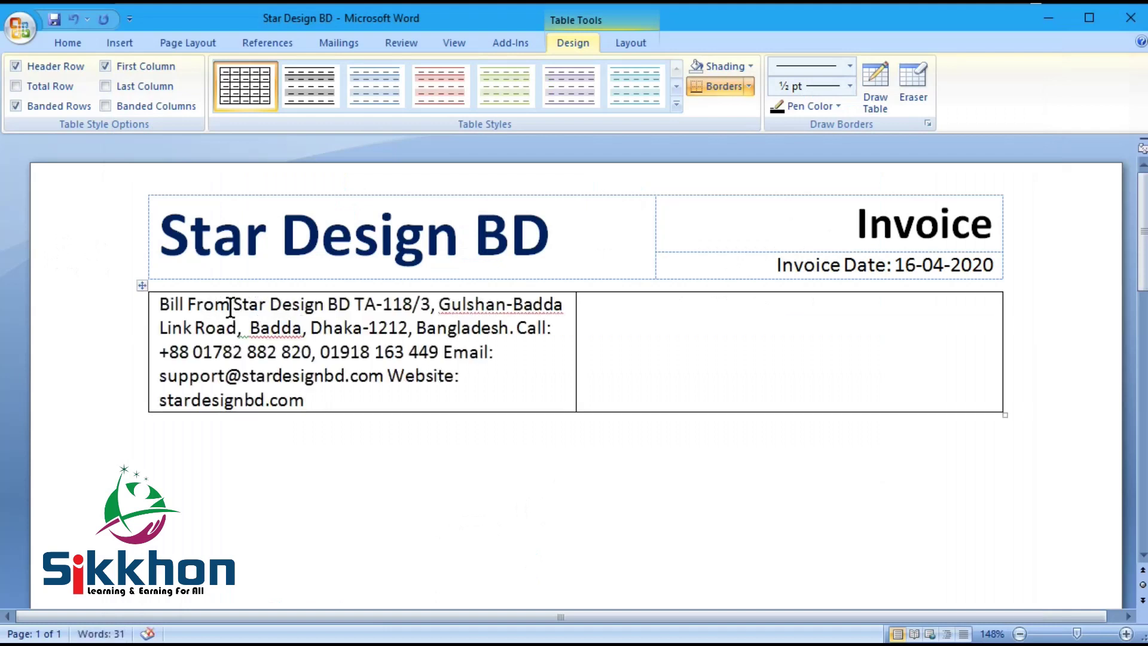
Step: Put Bill From on its own line and make it bold and blue
click(234, 299)
key(Return)
drag(243, 304, 156, 300)
click(64, 43)
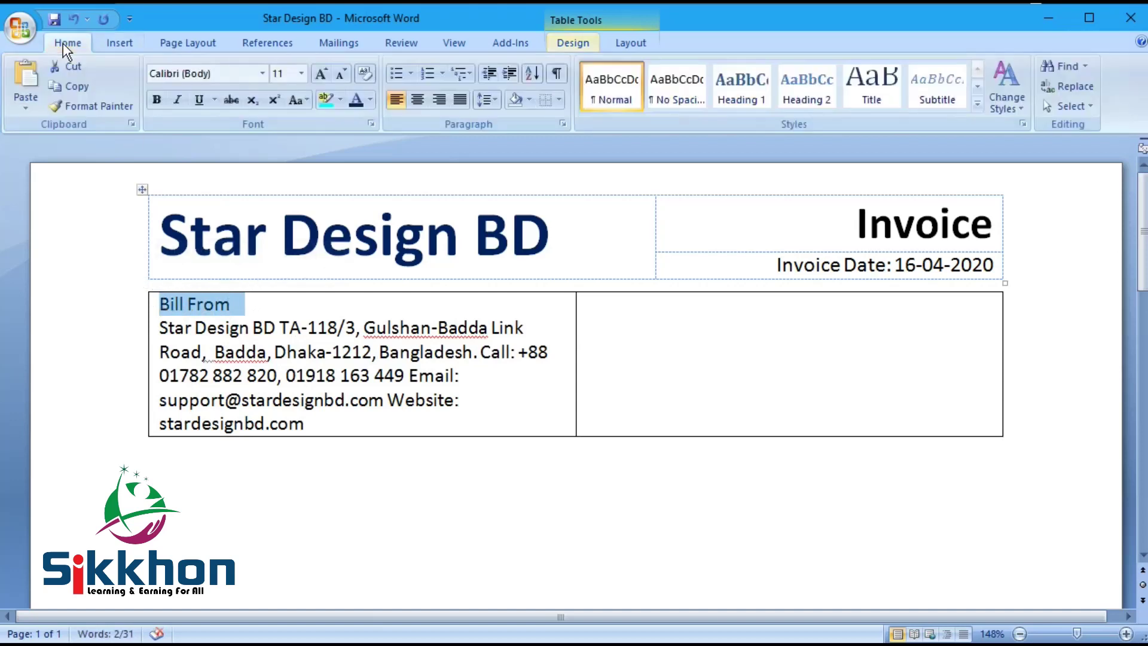
click(156, 99)
click(371, 101)
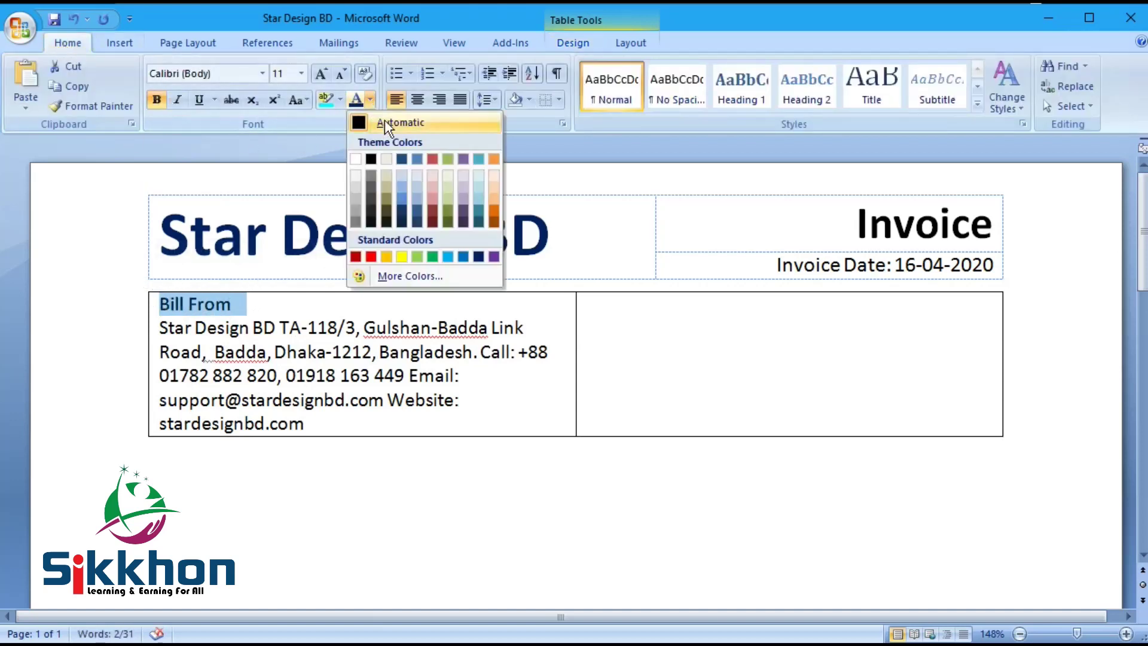
click(403, 157)
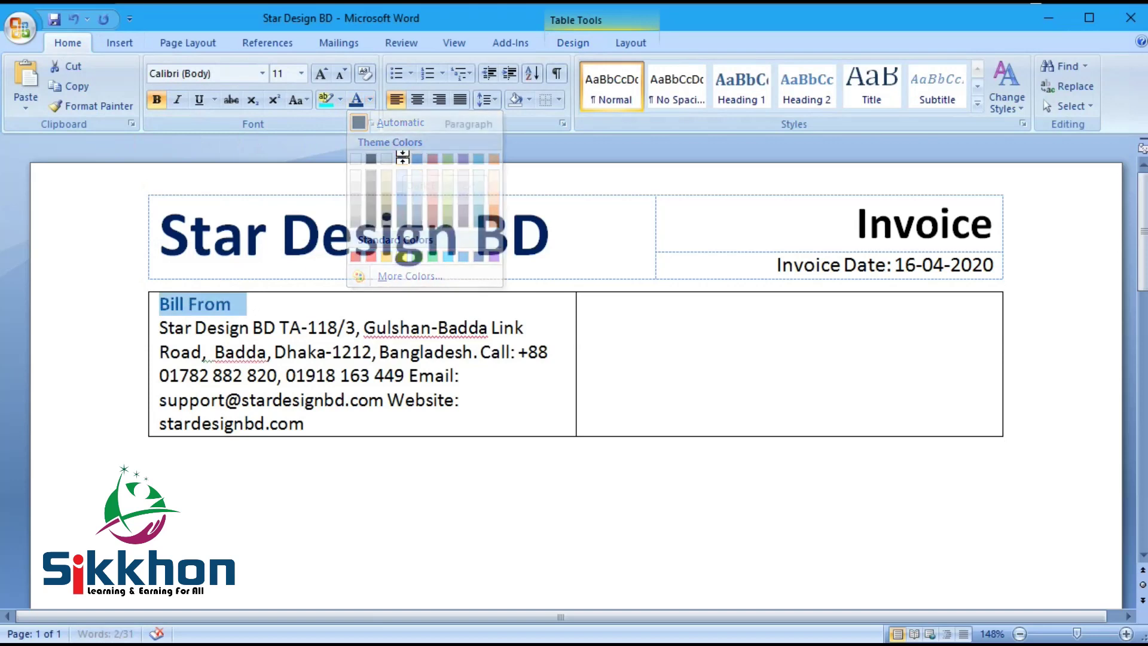
Step: Split the street address, Call, Email and Website details onto separate lines
click(247, 351)
click(281, 327)
key(Return)
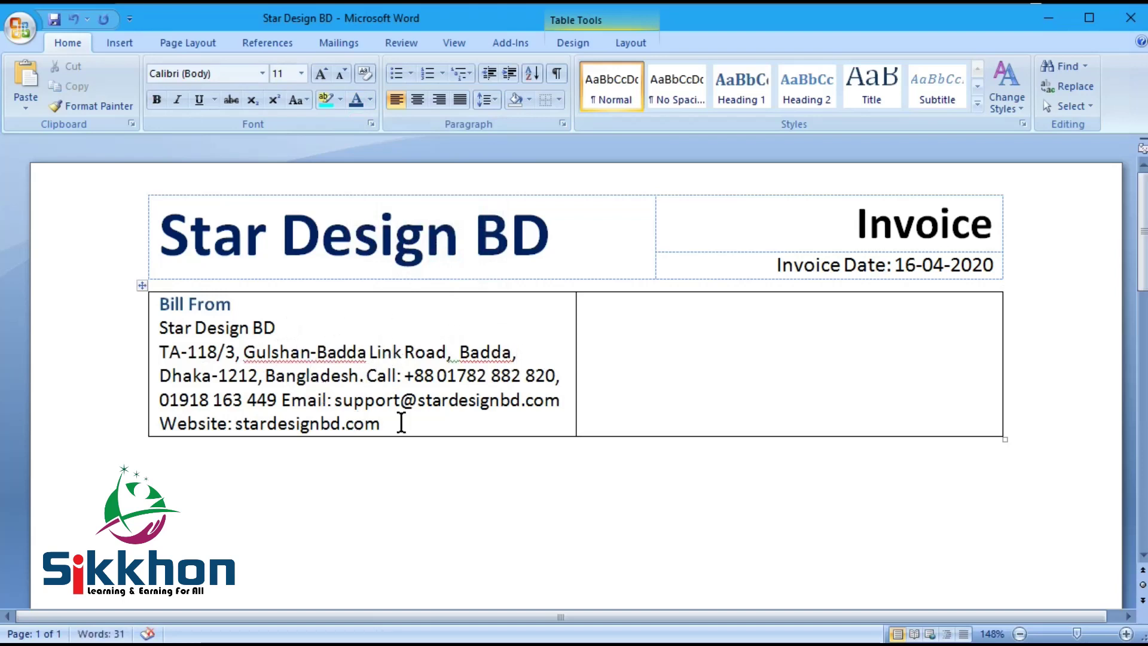
key(Return)
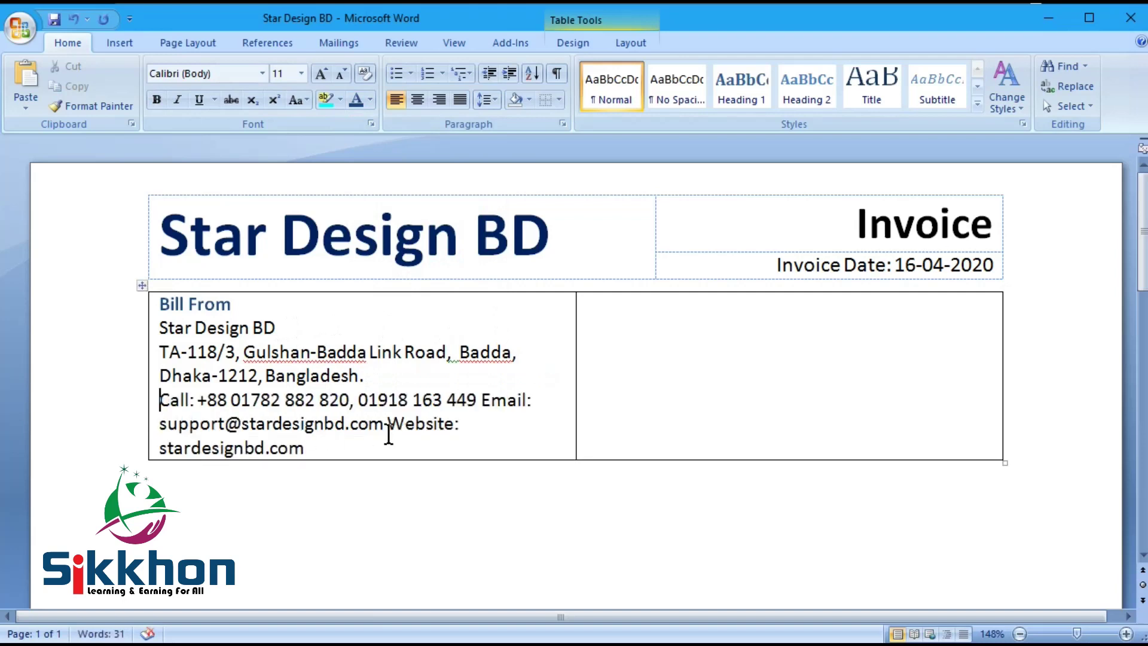
click(481, 399)
key(Return)
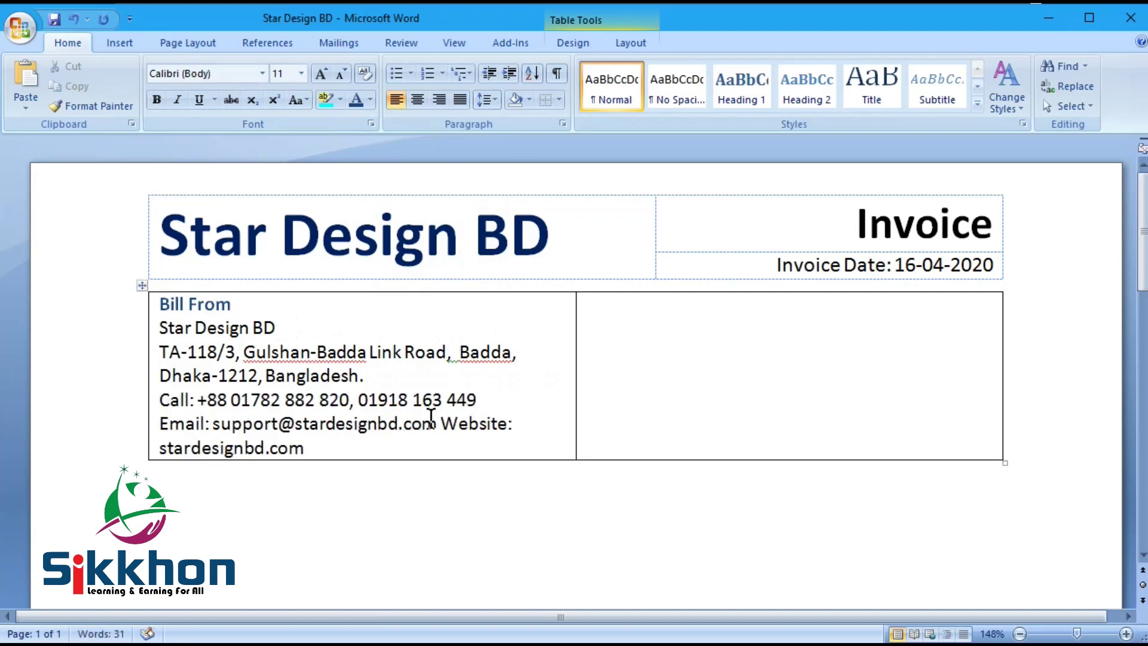
click(441, 423)
key(Return)
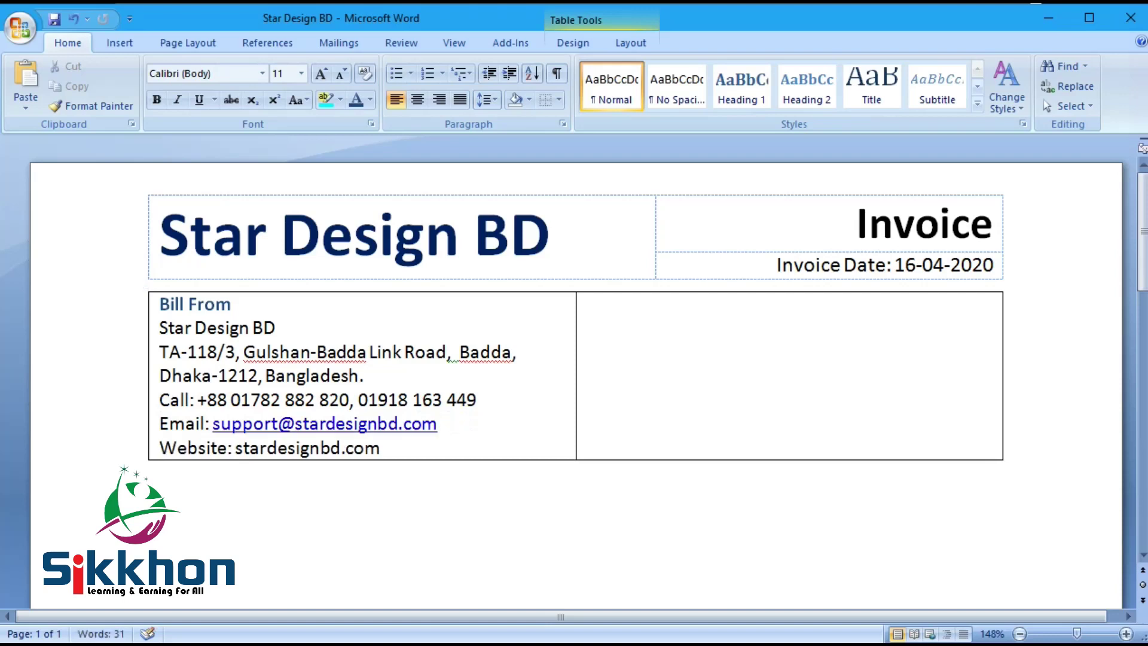
drag(418, 448, 112, 363)
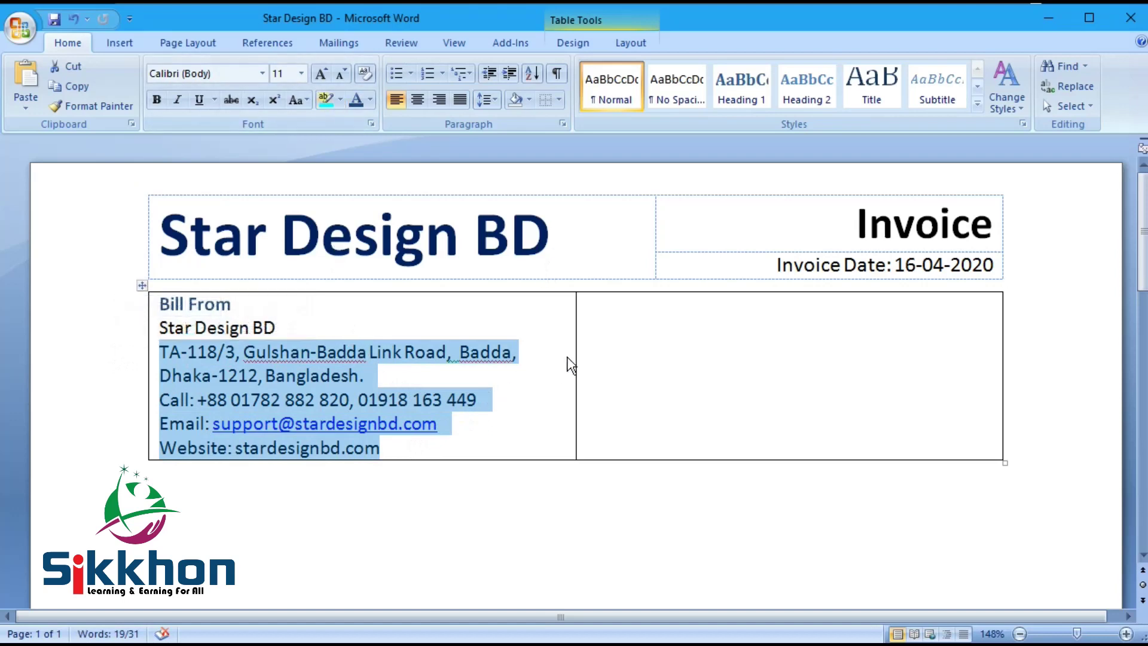
Step: Enlarge the Bill From heading to 14 pt with Grow Font twice and save
triple_click(169, 303)
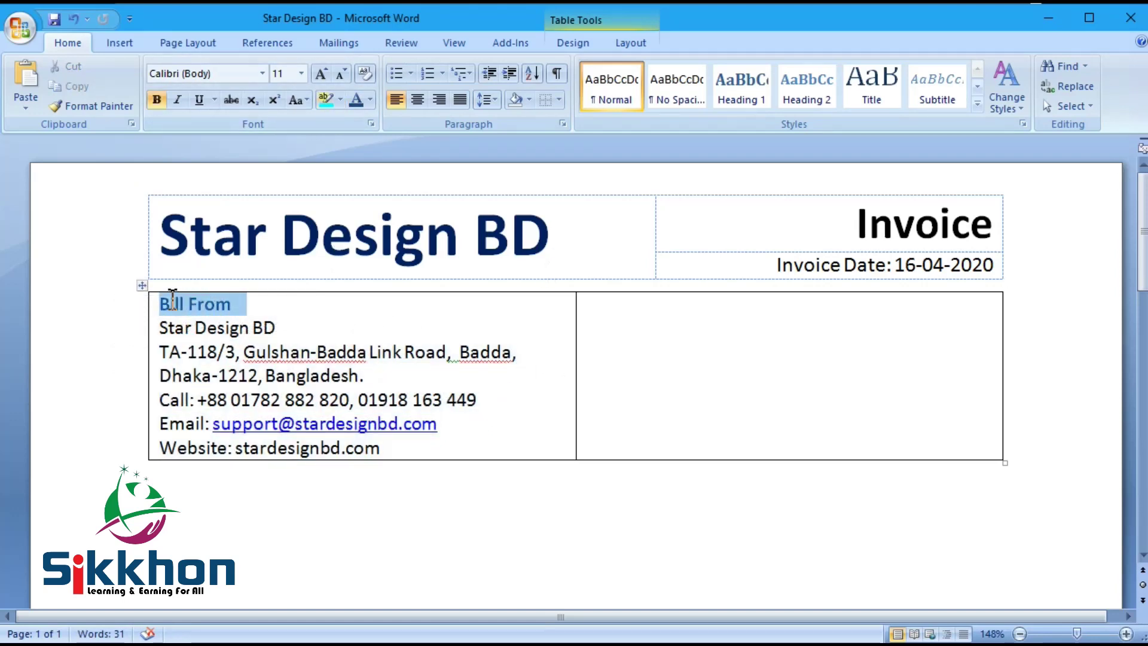
click(321, 73)
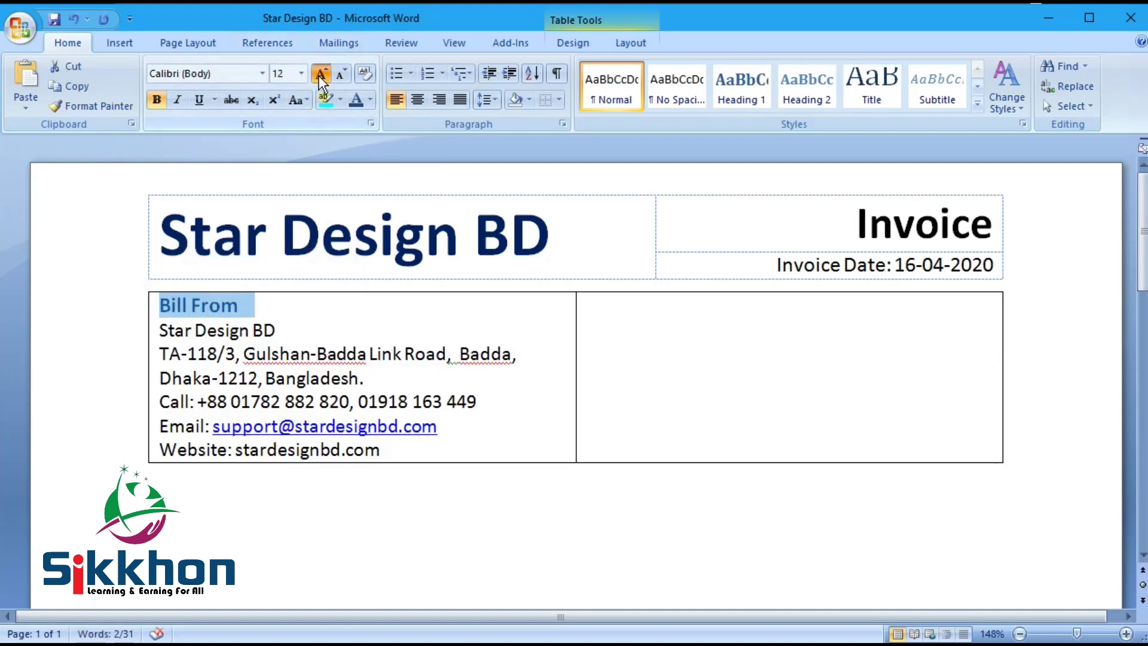
click(321, 73)
click(287, 323)
key(ctrl+s)
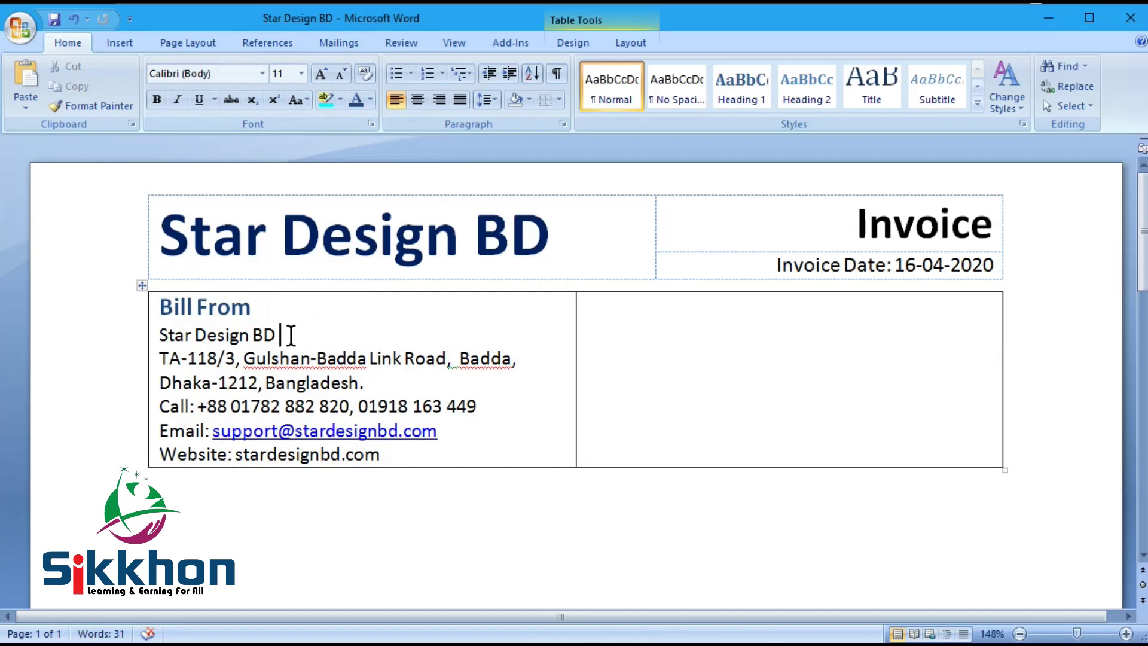
Step: Make the Star Design BD line bold and save the document
drag(291, 333, 157, 338)
click(154, 100)
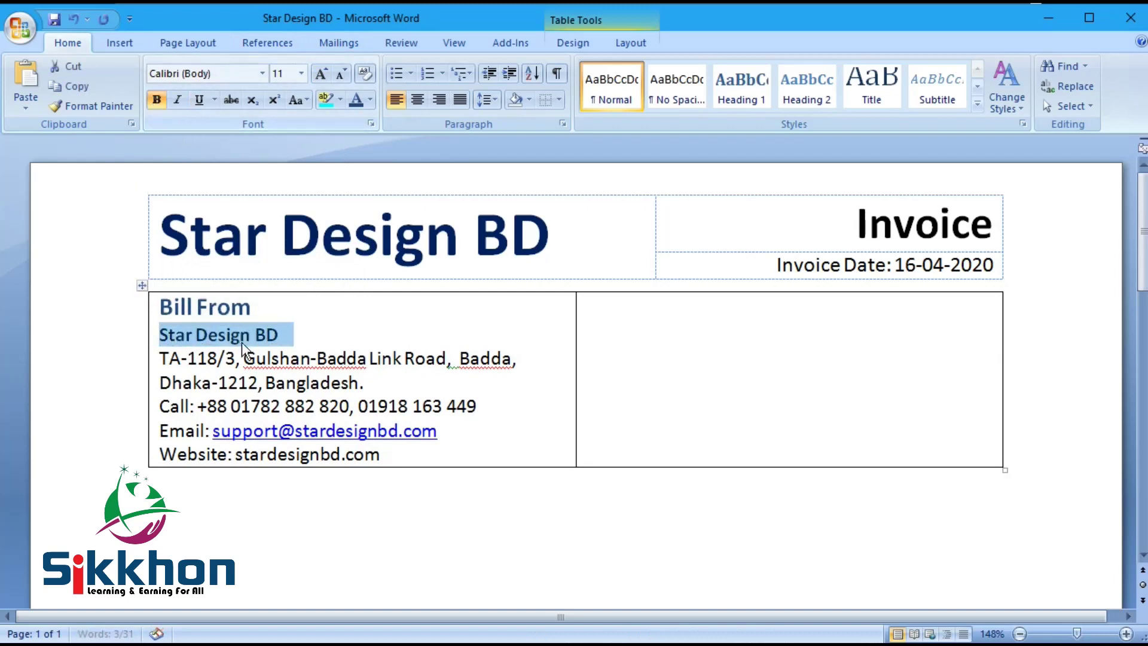
click(311, 330)
key(ctrl+s)
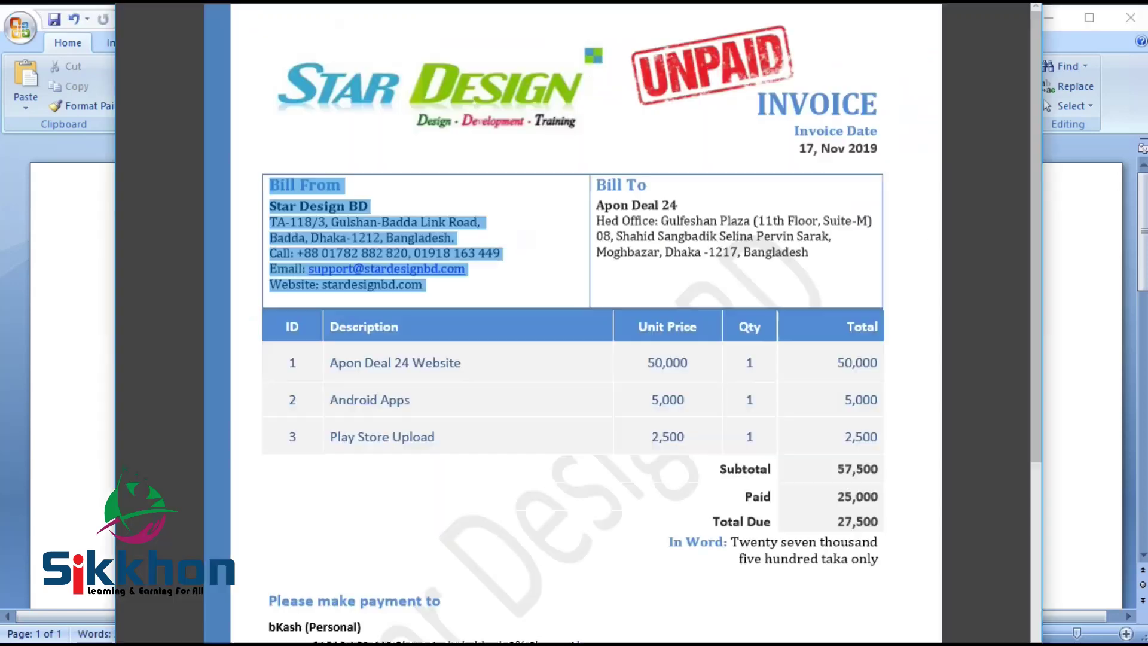
Step: Copy the Bill To address from the reference invoice into the empty Bill To cell
click(578, 259)
drag(597, 185, 833, 259)
key(ctrl+c)
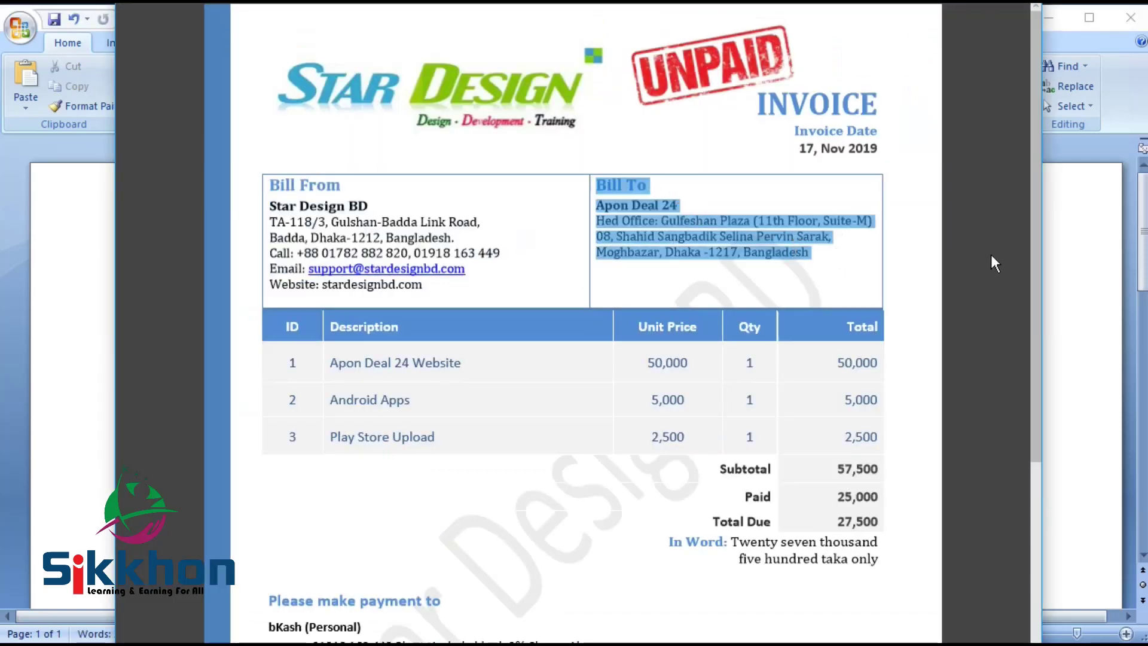
key(alt+Tab)
click(633, 351)
key(ctrl+v)
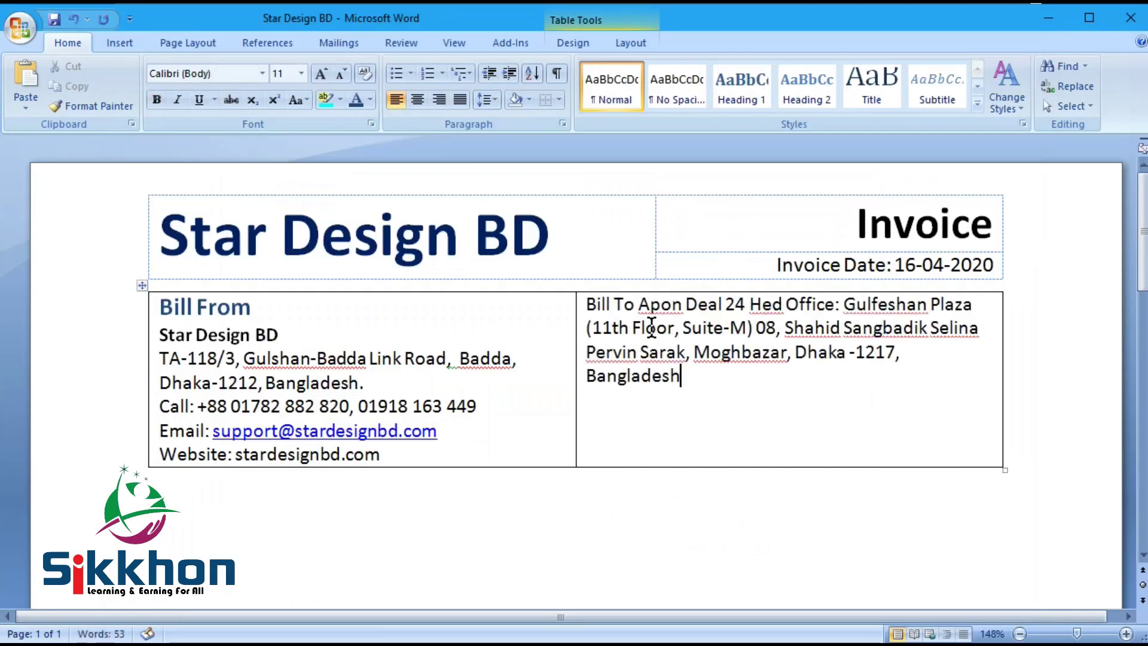
Step: Break the pasted address into lines and correct 'Hed Office' to 'Head Office'
click(635, 308)
key(Return)
key(Delete)
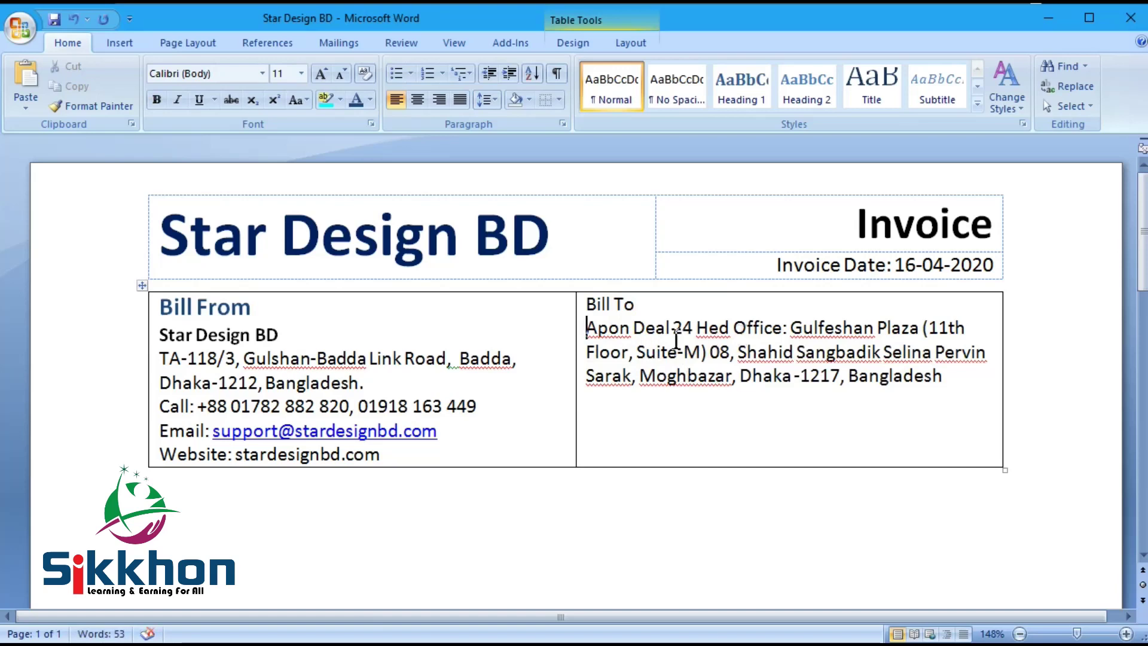
click(699, 328)
key(Return)
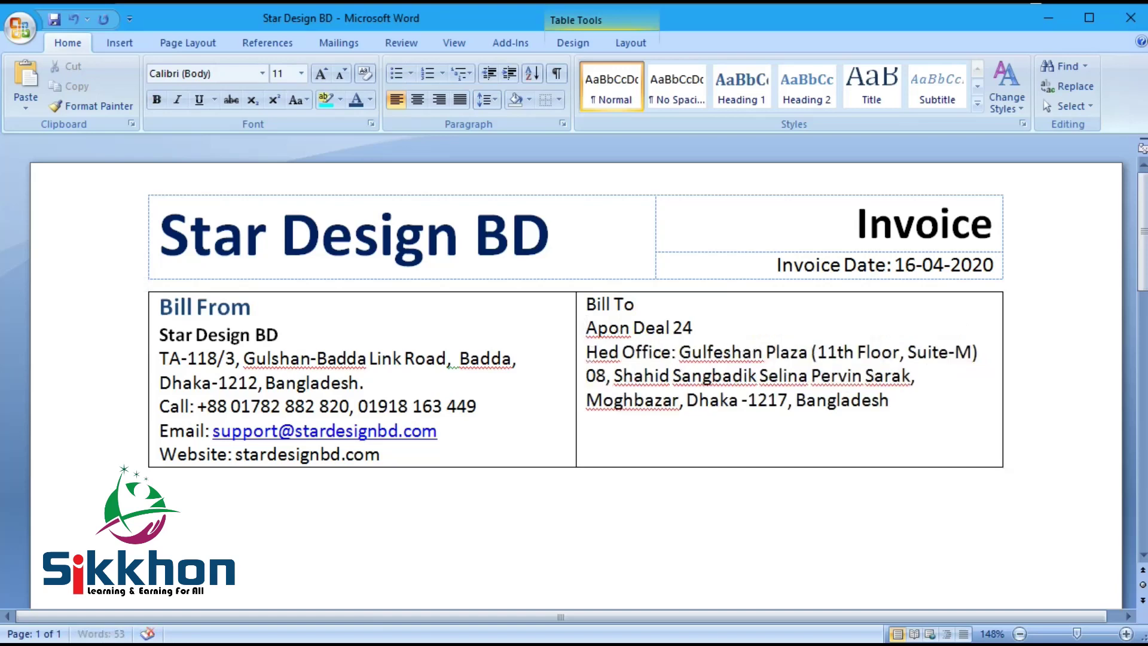
click(610, 354)
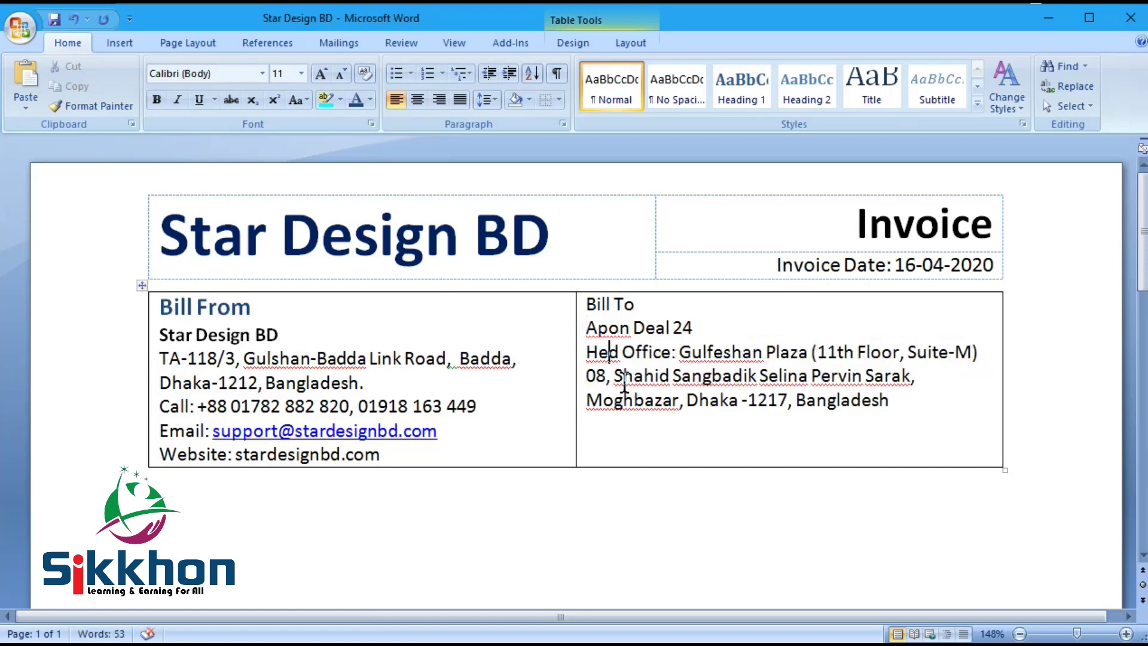
text(a)
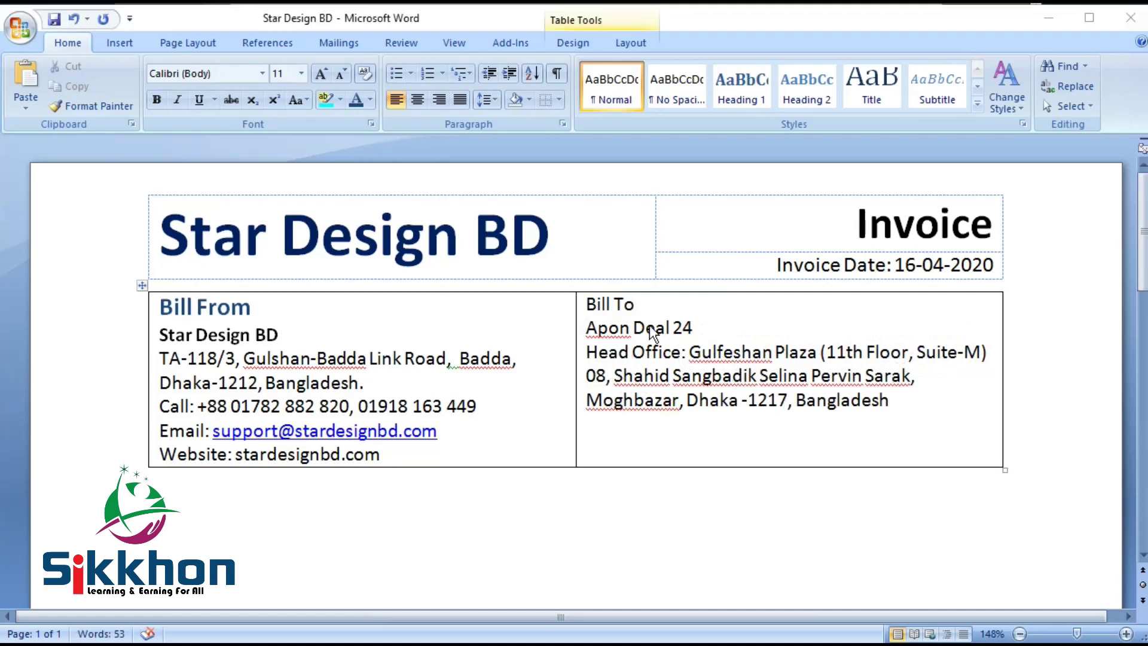
Step: Give Bill To the same blue heading style as Bill From, removing the duplicate line
drag(677, 306, 588, 301)
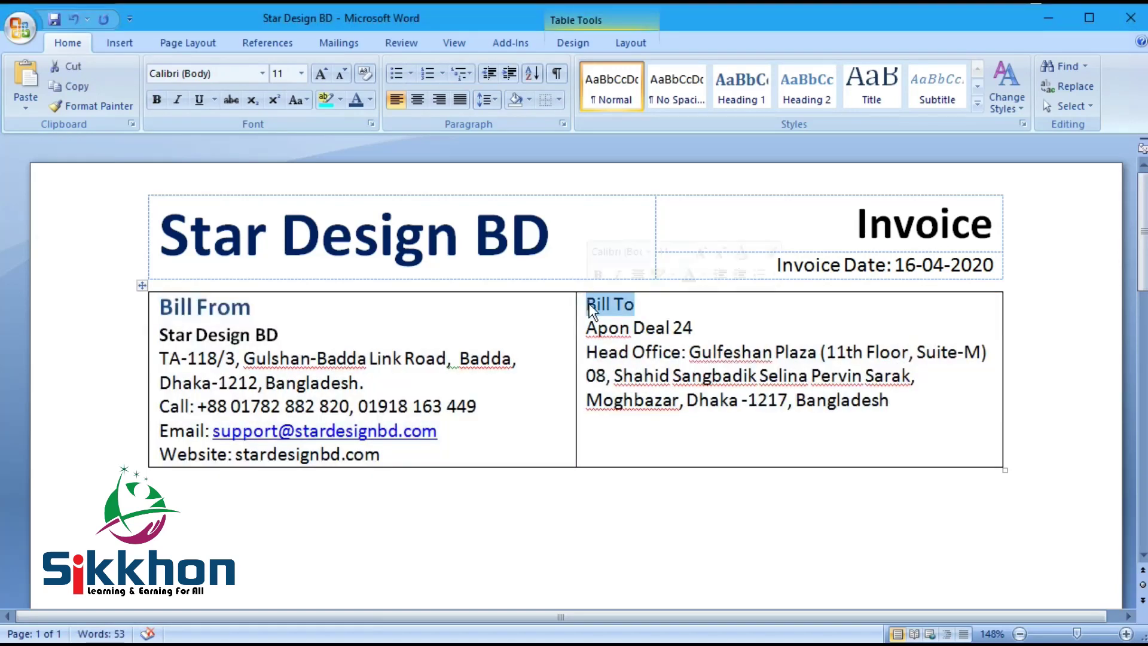
click(162, 100)
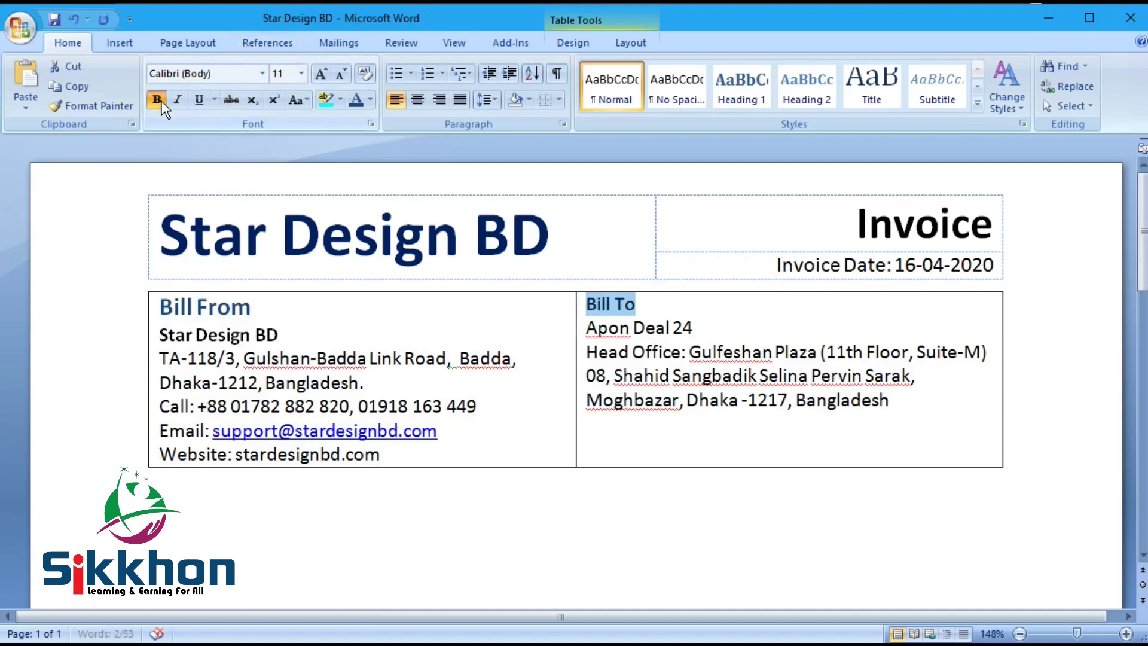
drag(161, 306, 273, 305)
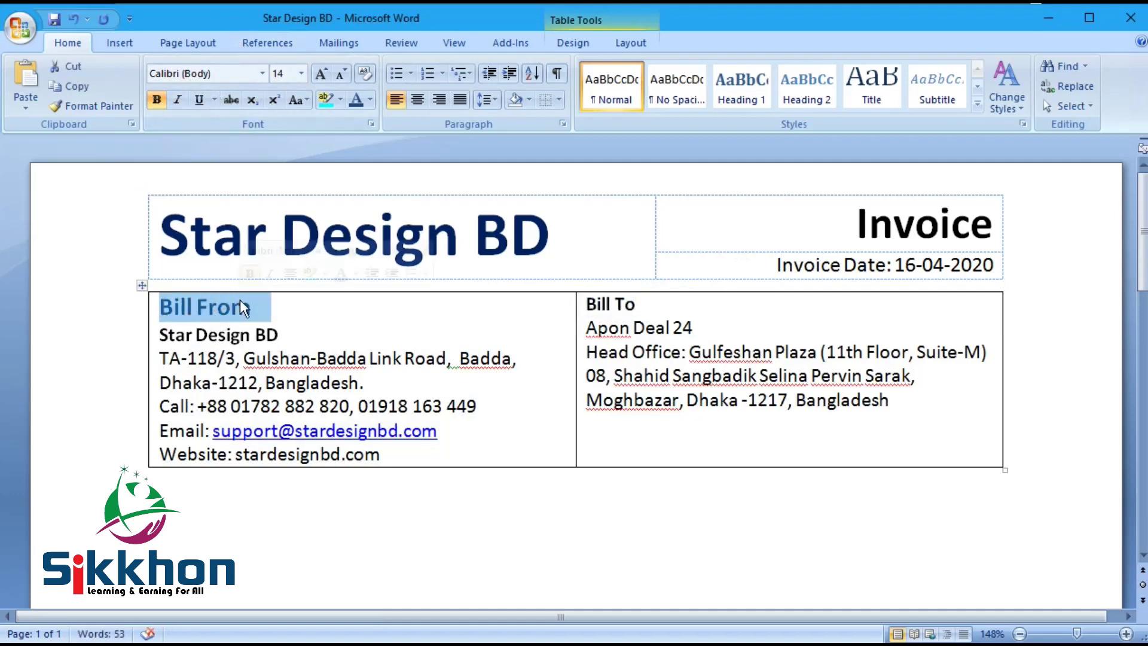
key(ctrl+c)
click(587, 304)
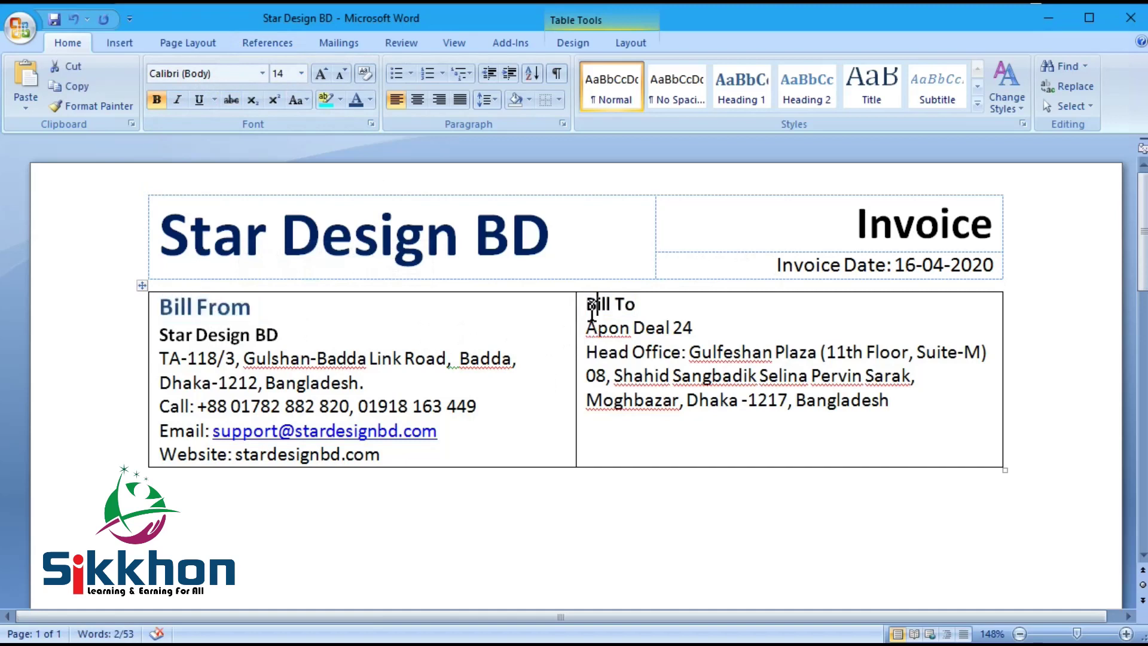
key(ctrl+v)
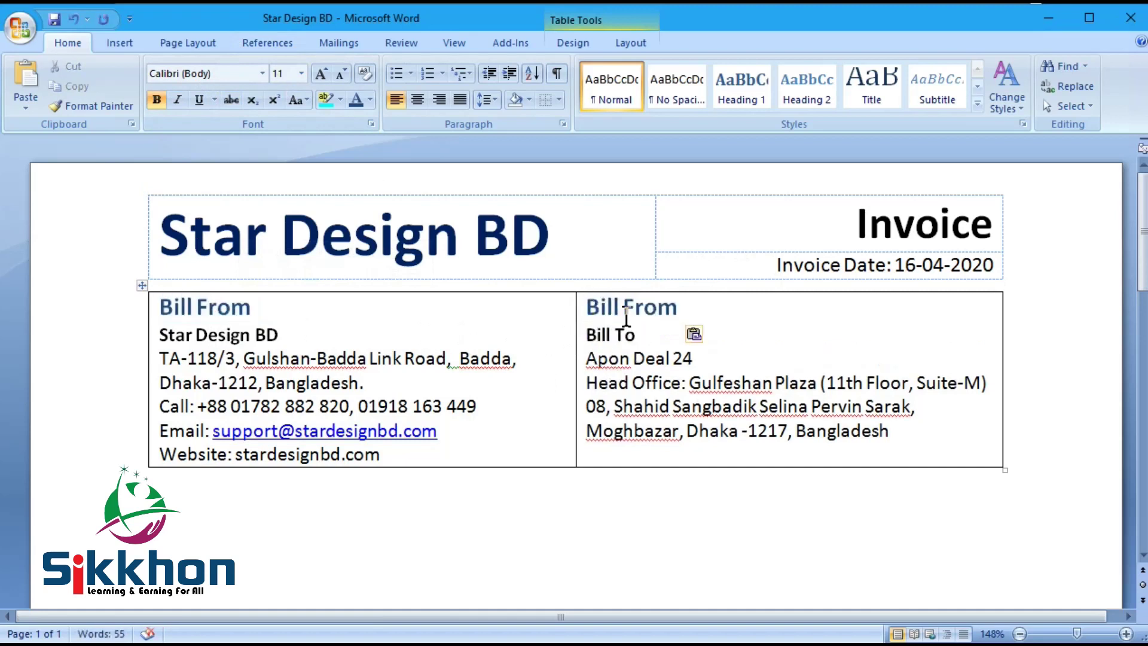
drag(623, 307, 675, 308)
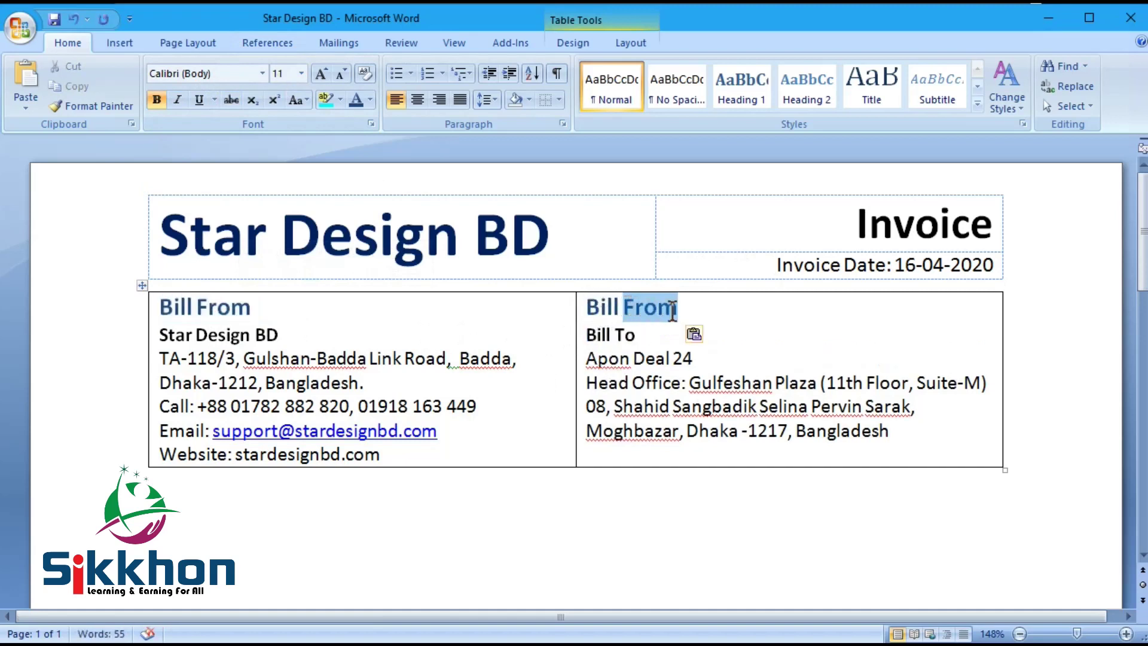
text(To)
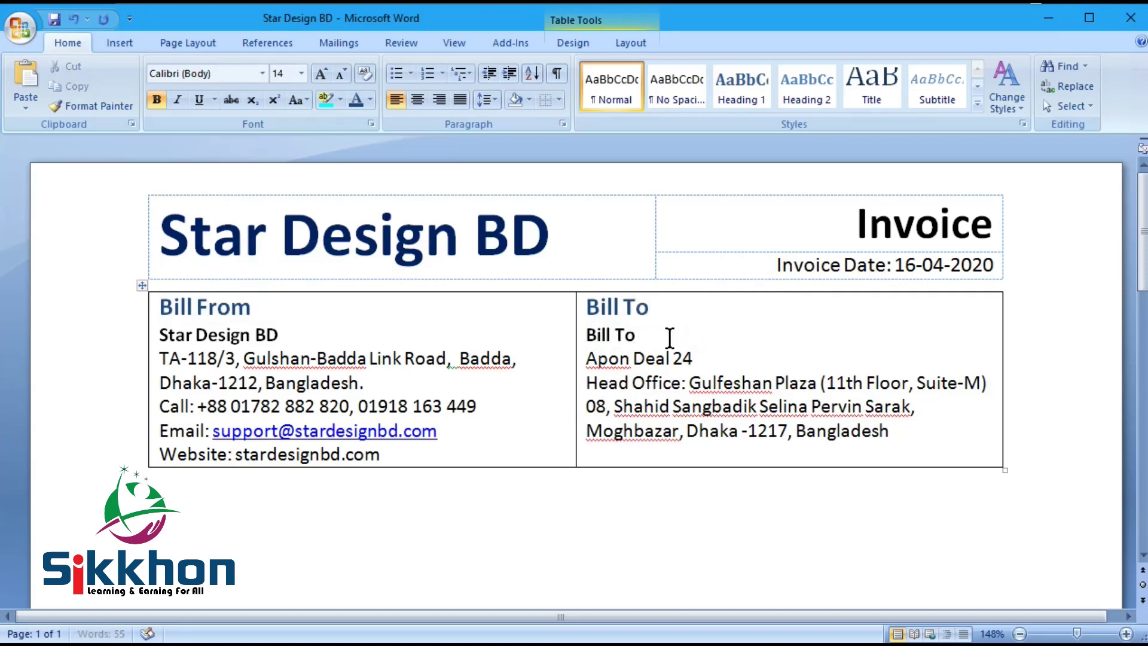
drag(649, 333, 586, 362)
key(Delete)
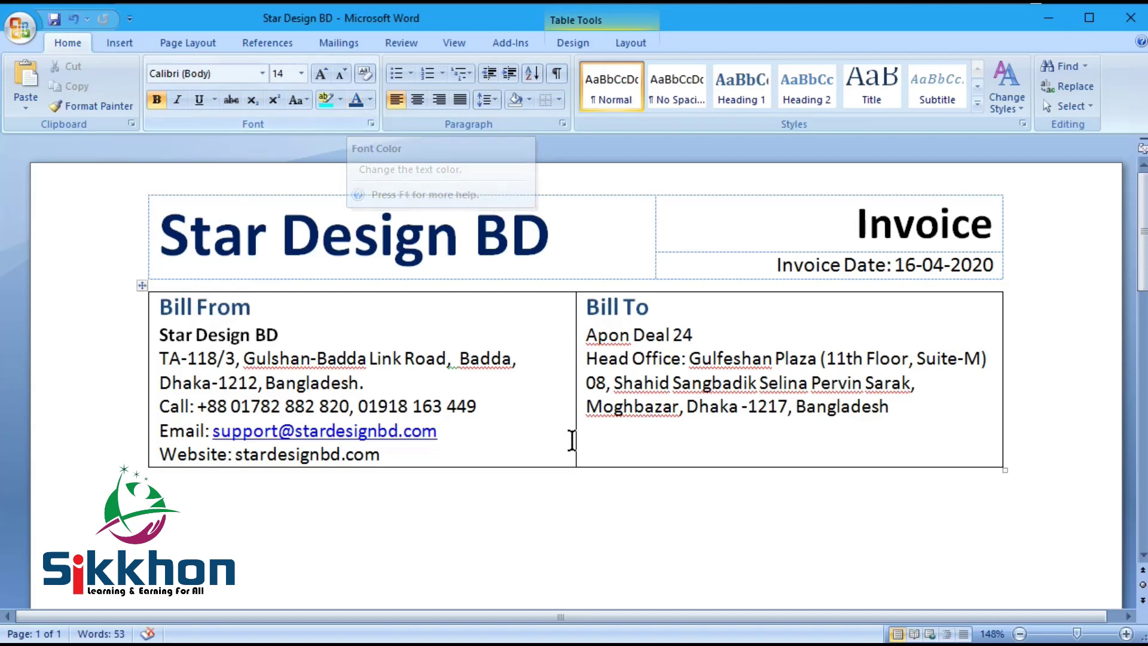
Step: Make Apon Deal 24 bold and compare with the reference invoice
click(706, 335)
drag(706, 335, 588, 338)
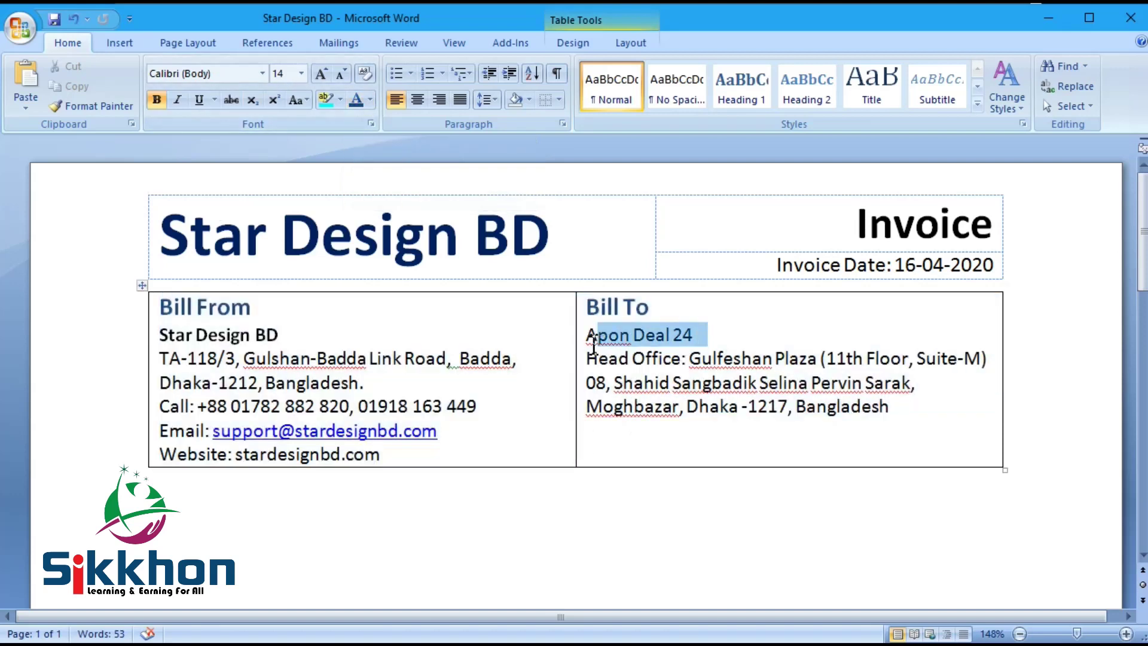
click(159, 98)
click(365, 332)
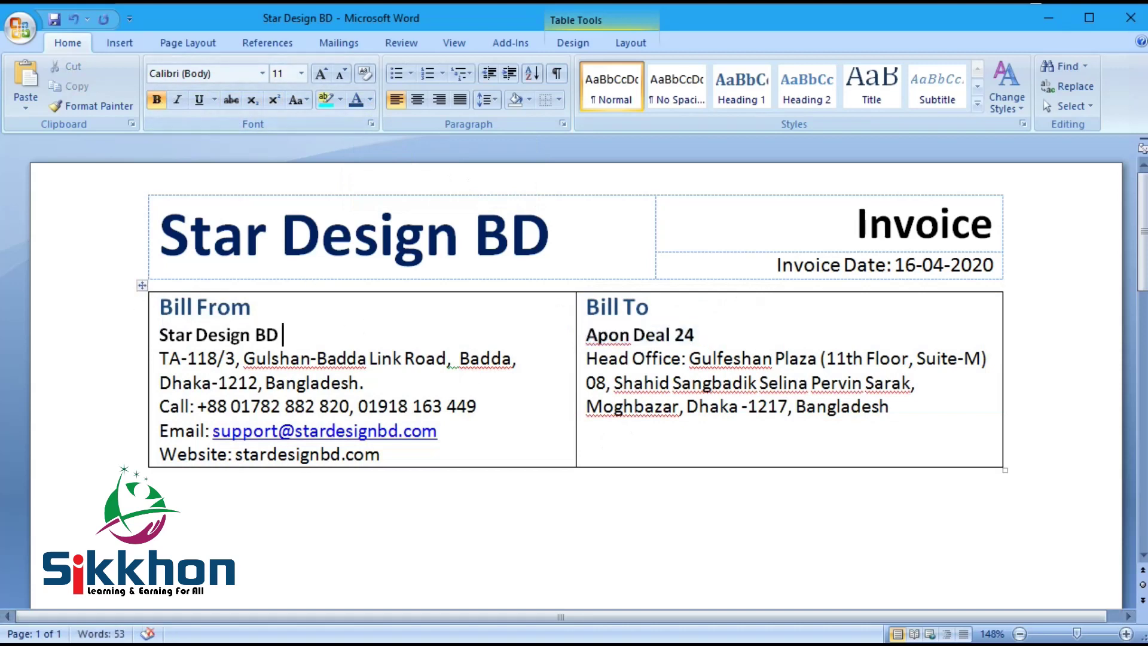
key(alt+Tab)
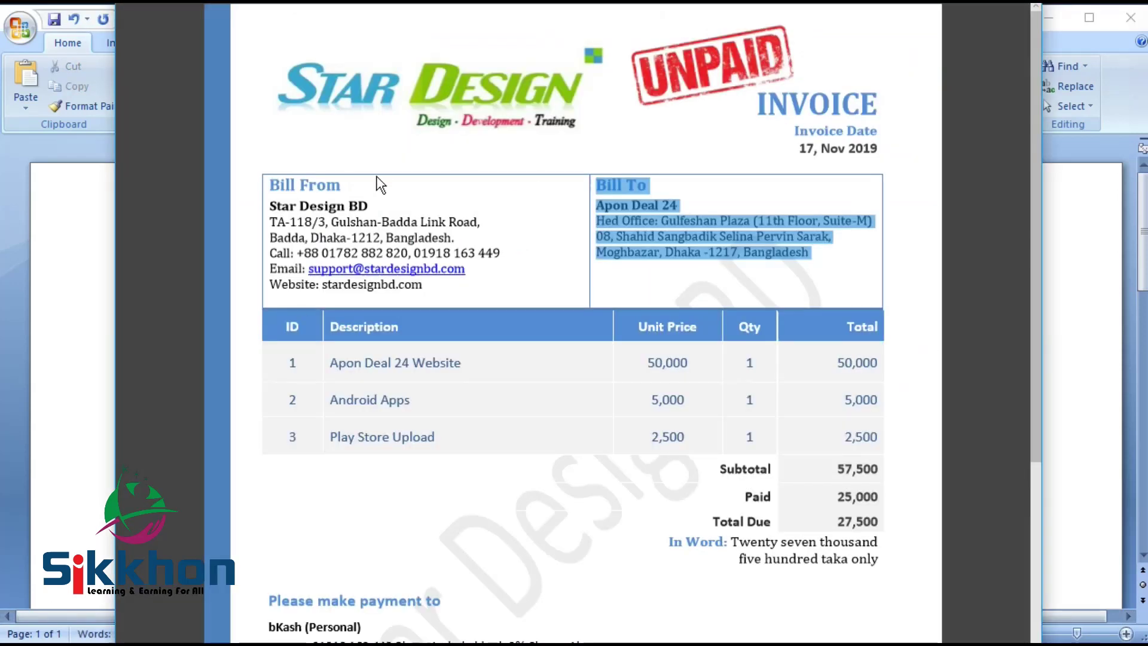
key(alt+Tab)
click(144, 284)
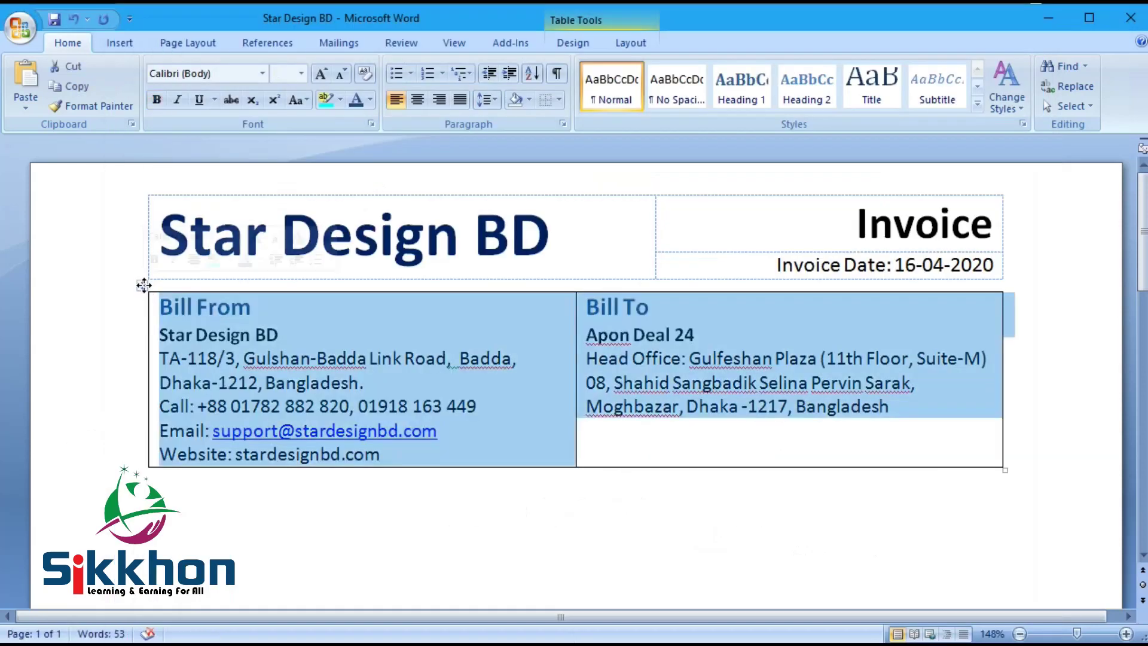
Step: Apply dark blue borders to the Bill From / Bill To table through Borders and Shading
click(561, 101)
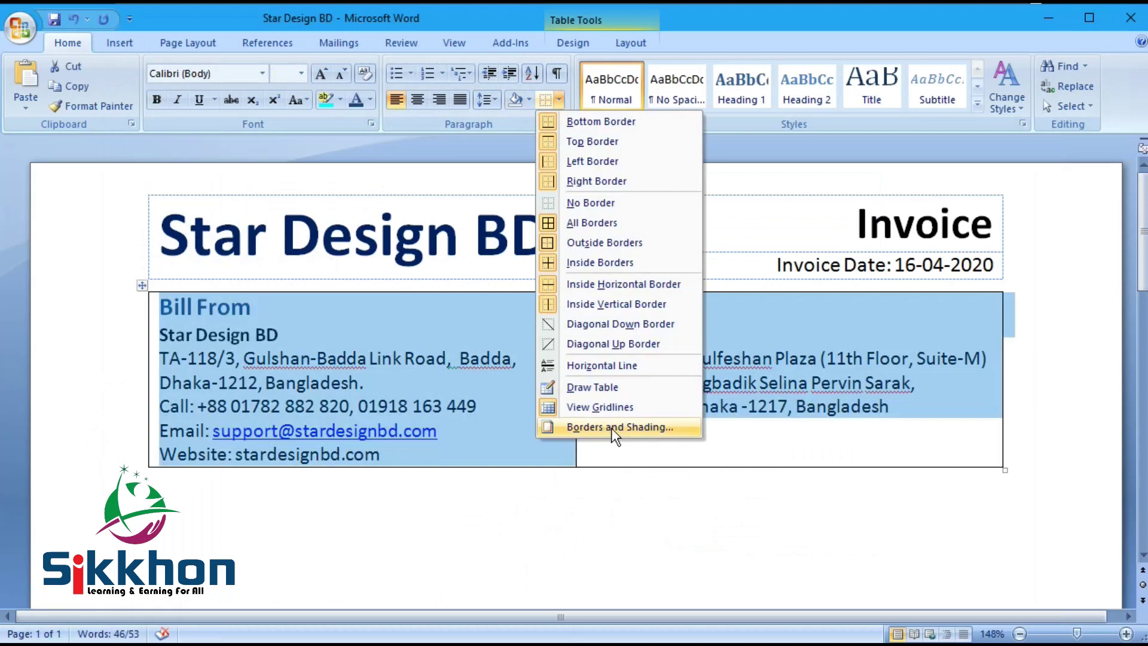
click(611, 429)
mouse_move(807, 5)
mouse_down()
mouse_move(771, 66)
mouse_move(774, 88)
mouse_up()
click(824, 300)
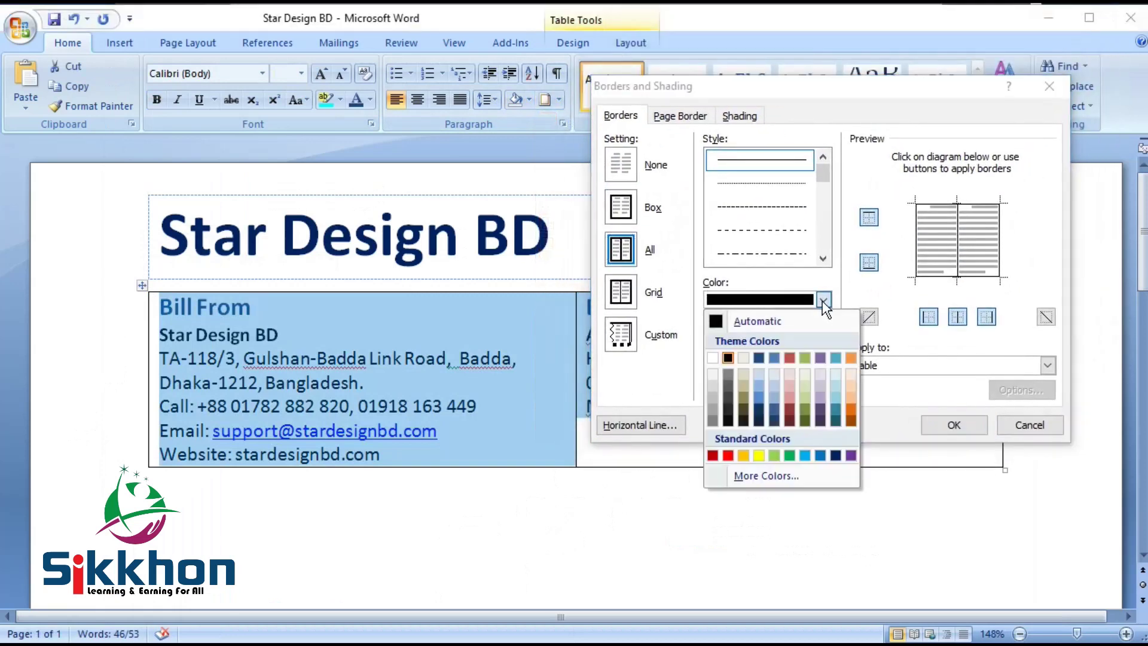
click(759, 358)
click(975, 425)
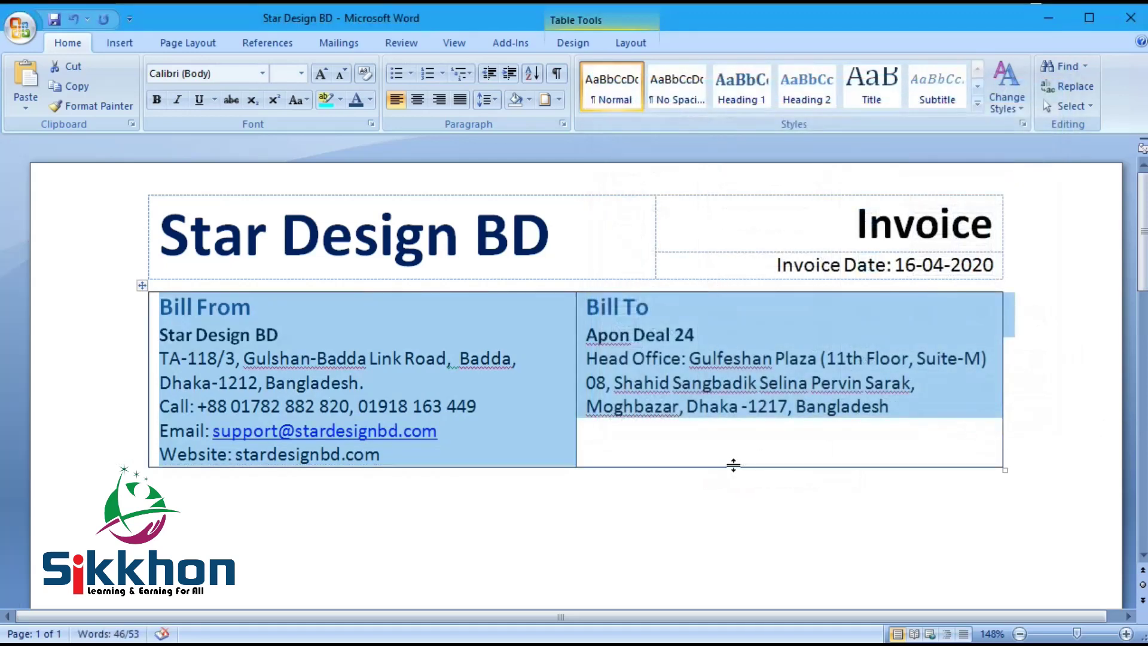
click(656, 503)
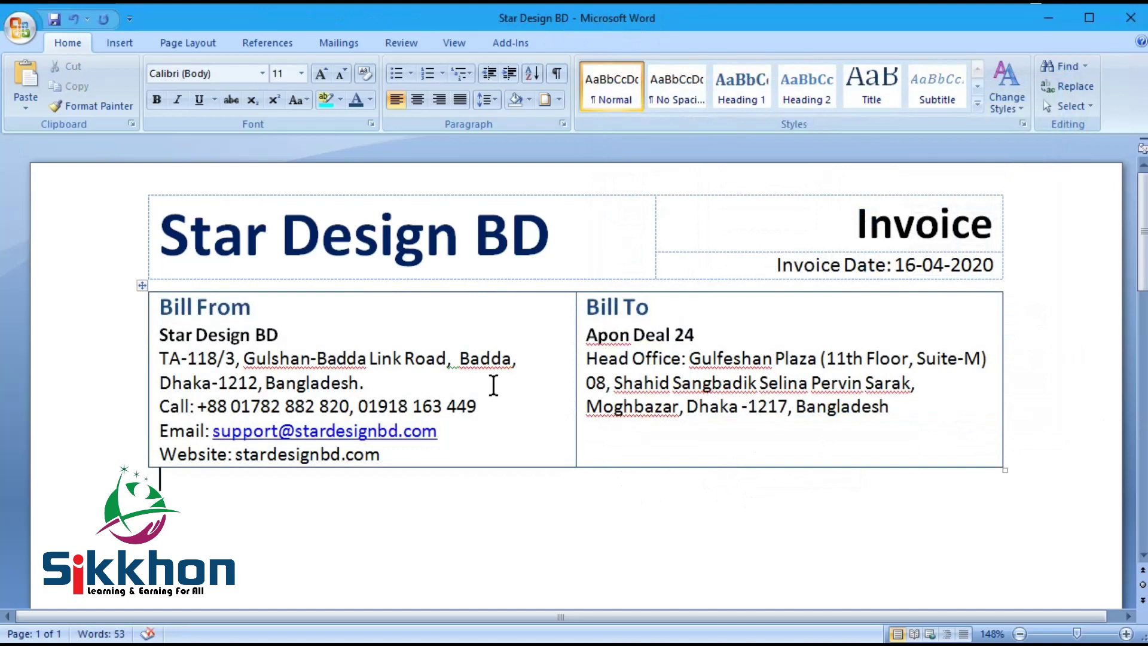
Step: Save the invoice with Ctrl+S while scrolling to review the page
scroll(539, 328, down, 3)
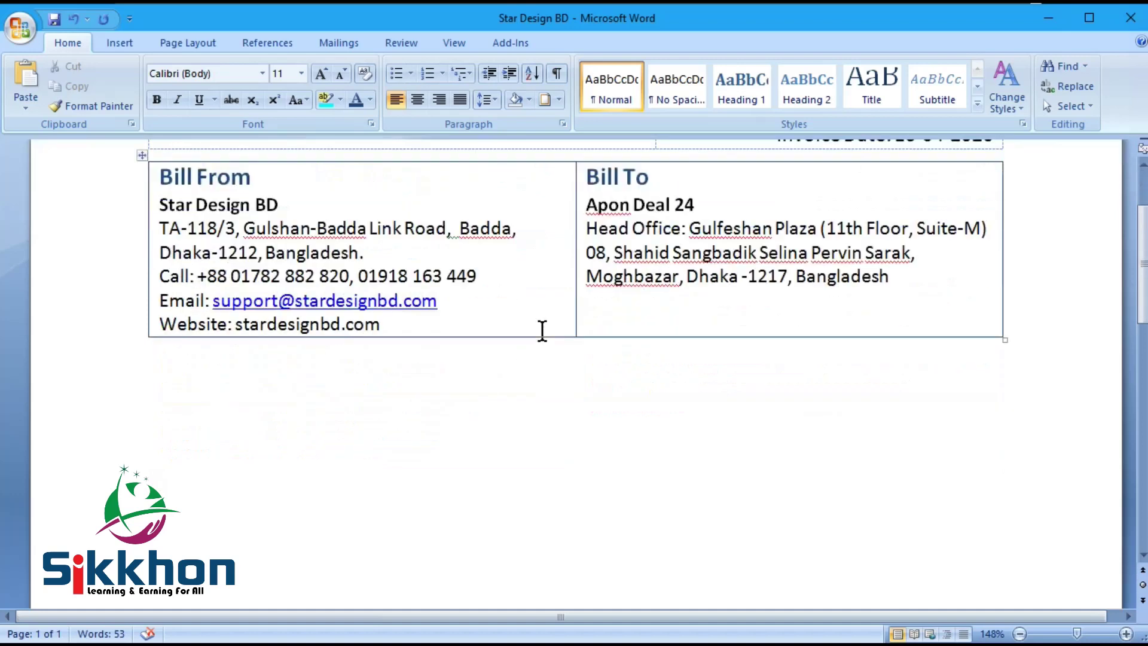
key(ctrl+s)
scroll(193, 384, down, 3)
scroll(187, 380, up, 1)
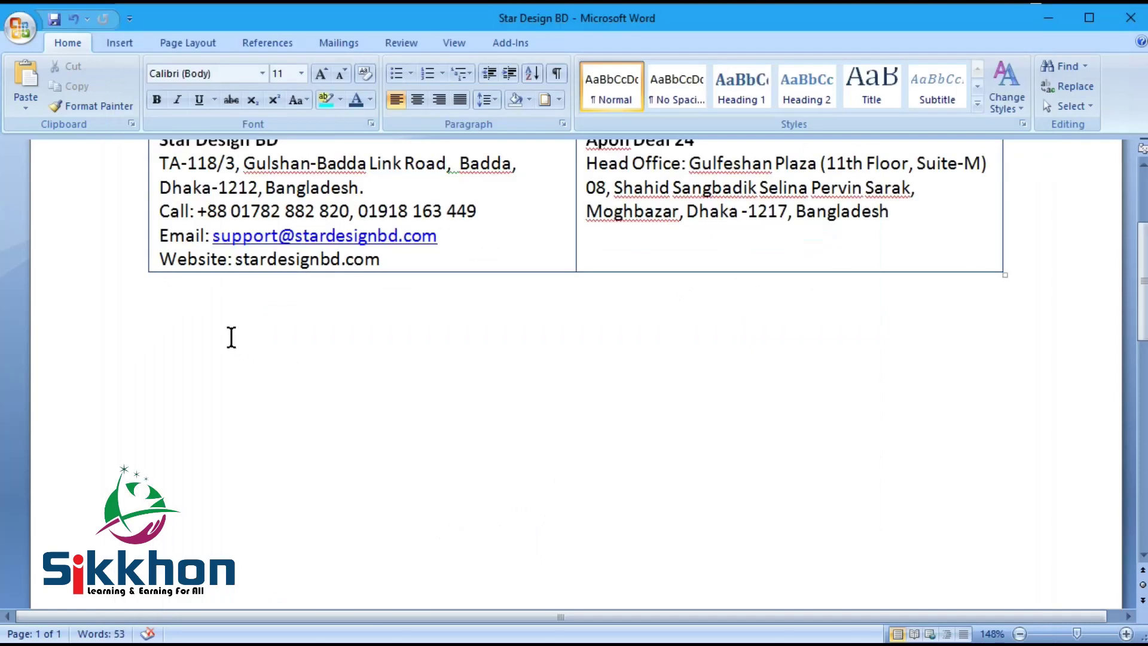
Step: Insert a 5-column, 3-row table on the blank line below the address table
click(231, 335)
click(121, 47)
click(143, 78)
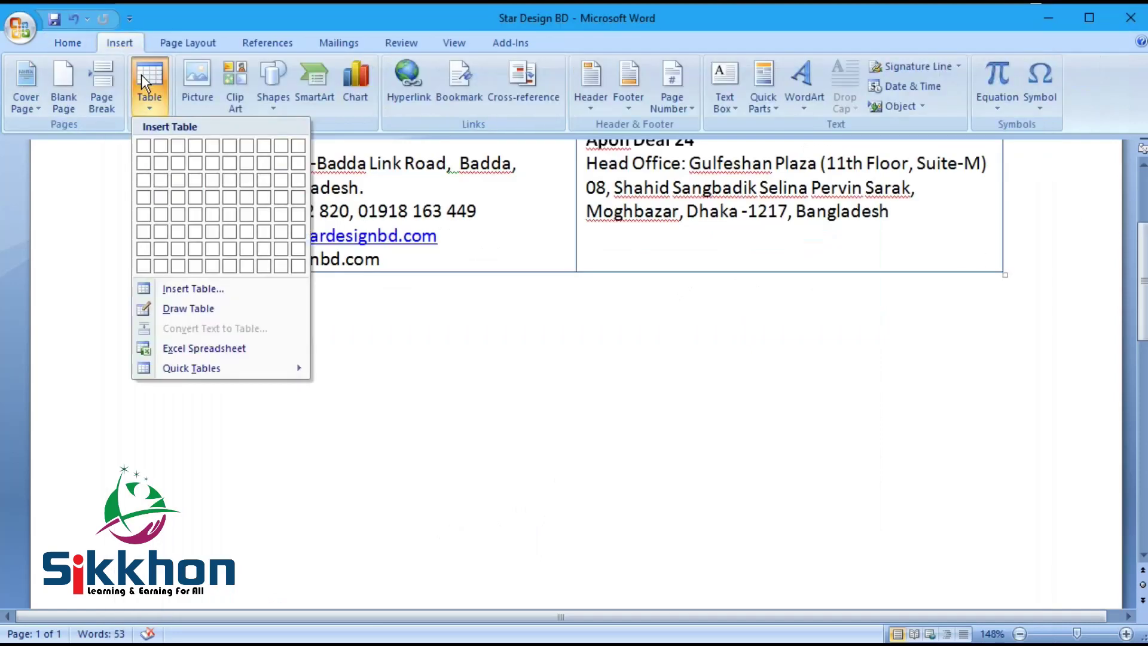
click(189, 288)
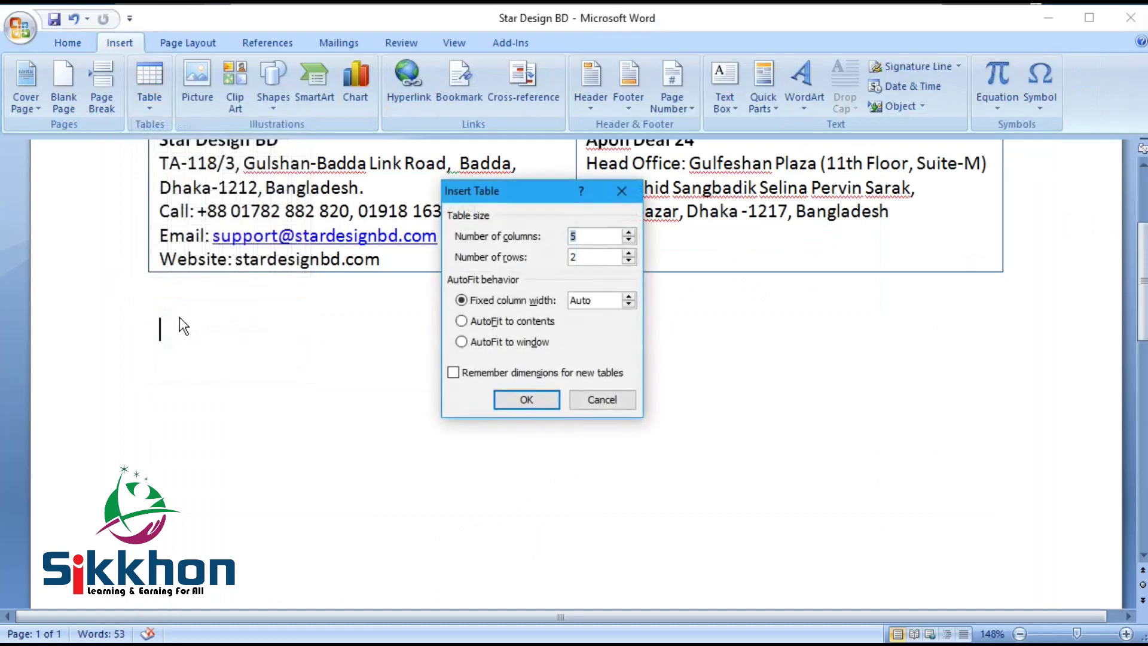
drag(547, 202, 486, 285)
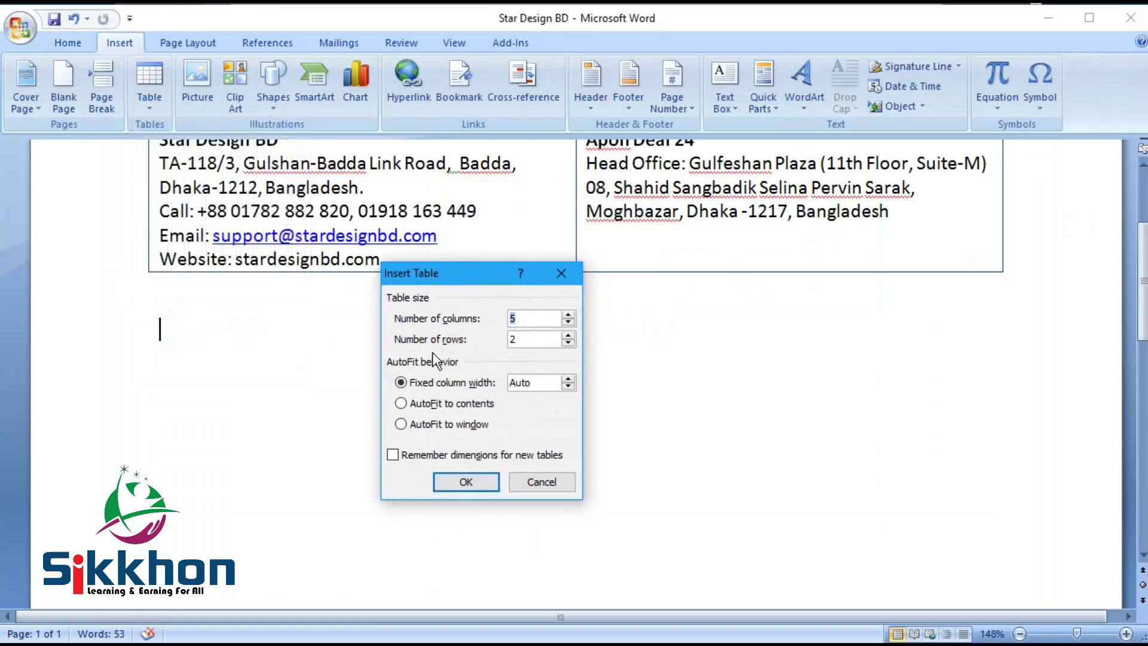
key(Tab)
key(Return)
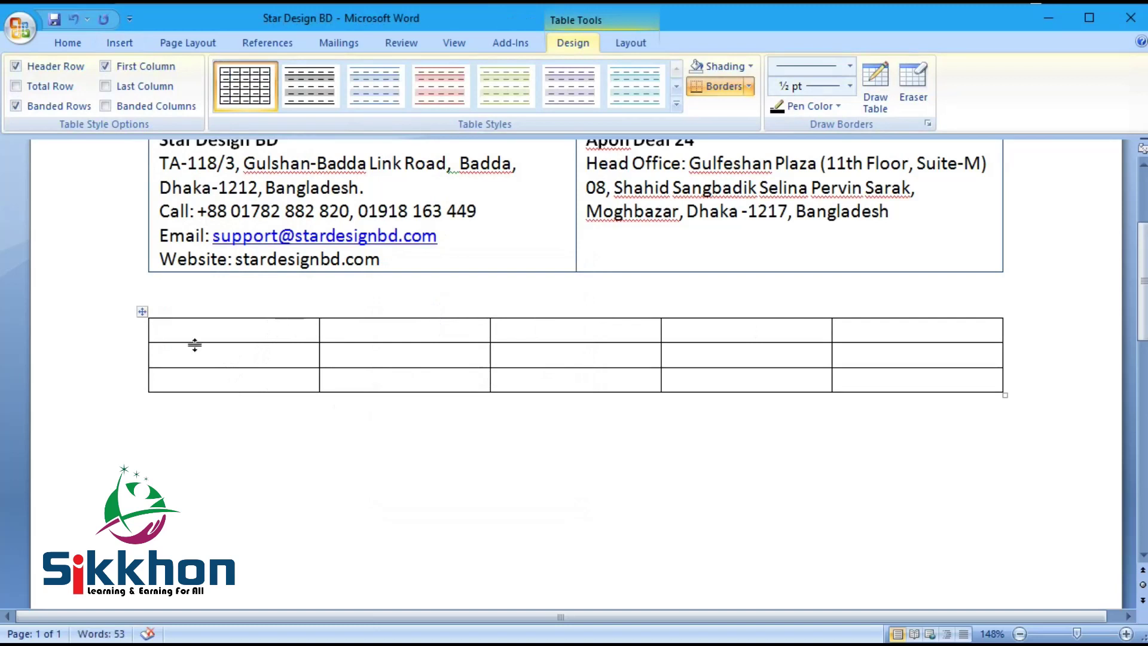
Step: Narrow the first column and enter the SL and Description headers
key(ctrl+s)
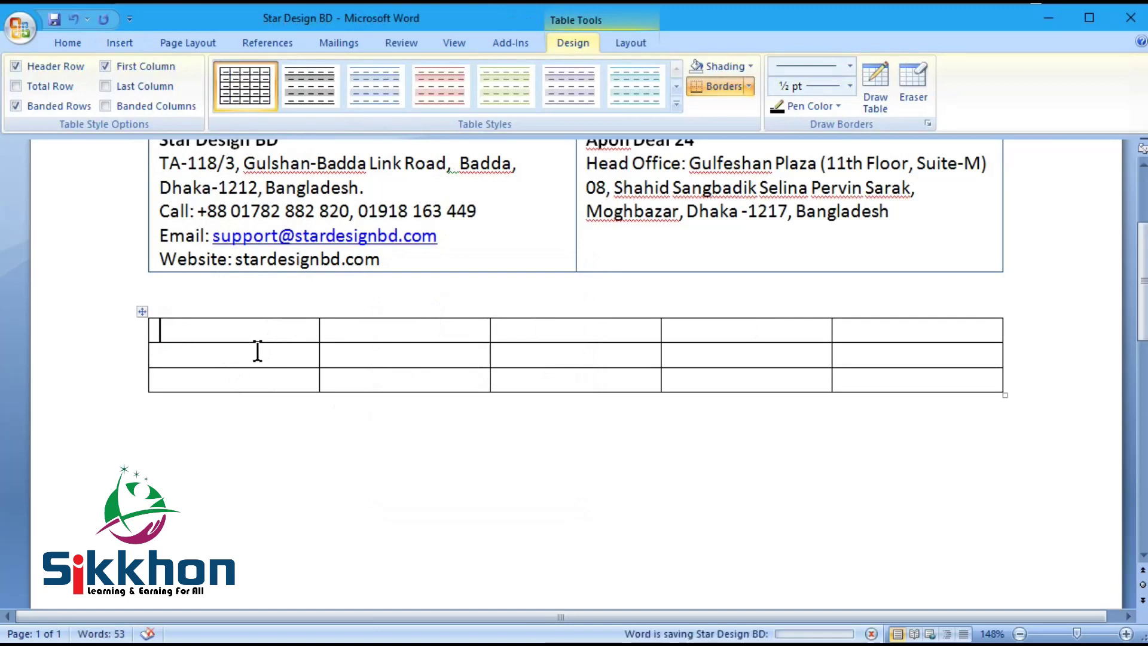
drag(320, 333, 247, 333)
click(172, 332)
text(SL)
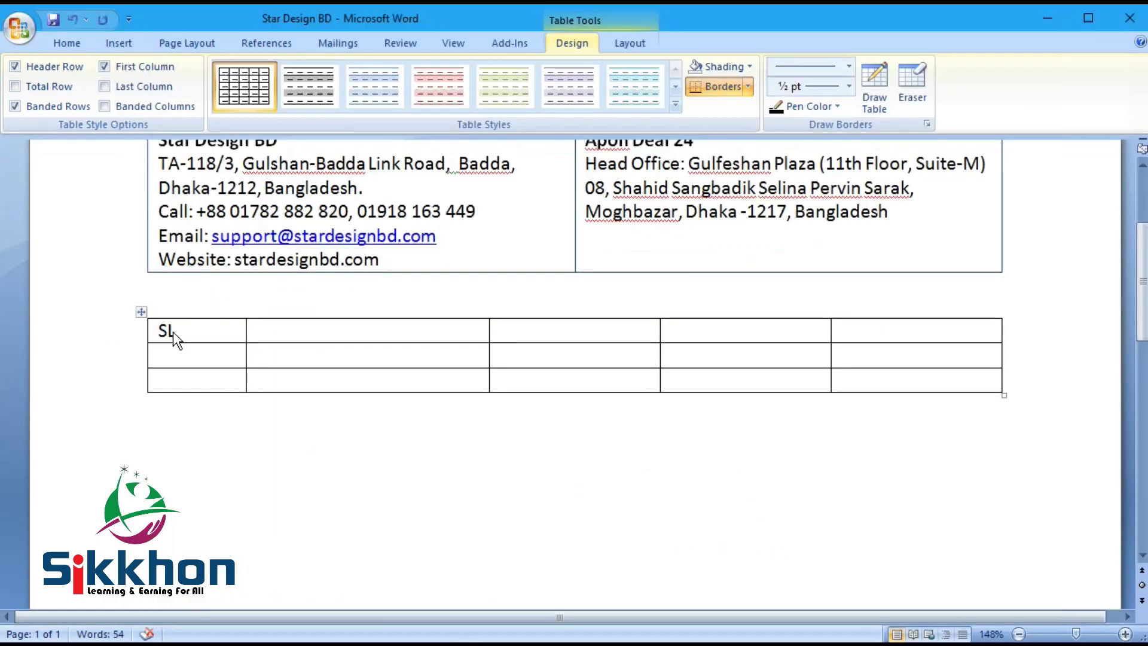
key(Tab)
text(Description)
Step: Enter the Price, Qty and Total headers in the remaining cells
click(570, 333)
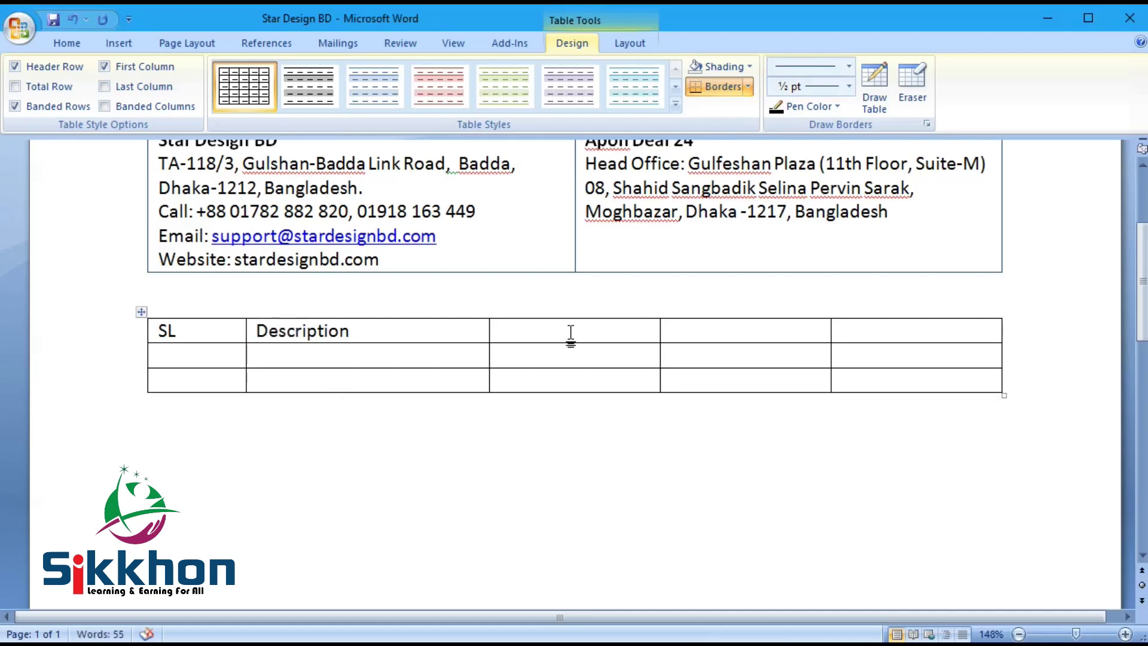
text(Price)
key(Tab)
text(Q)
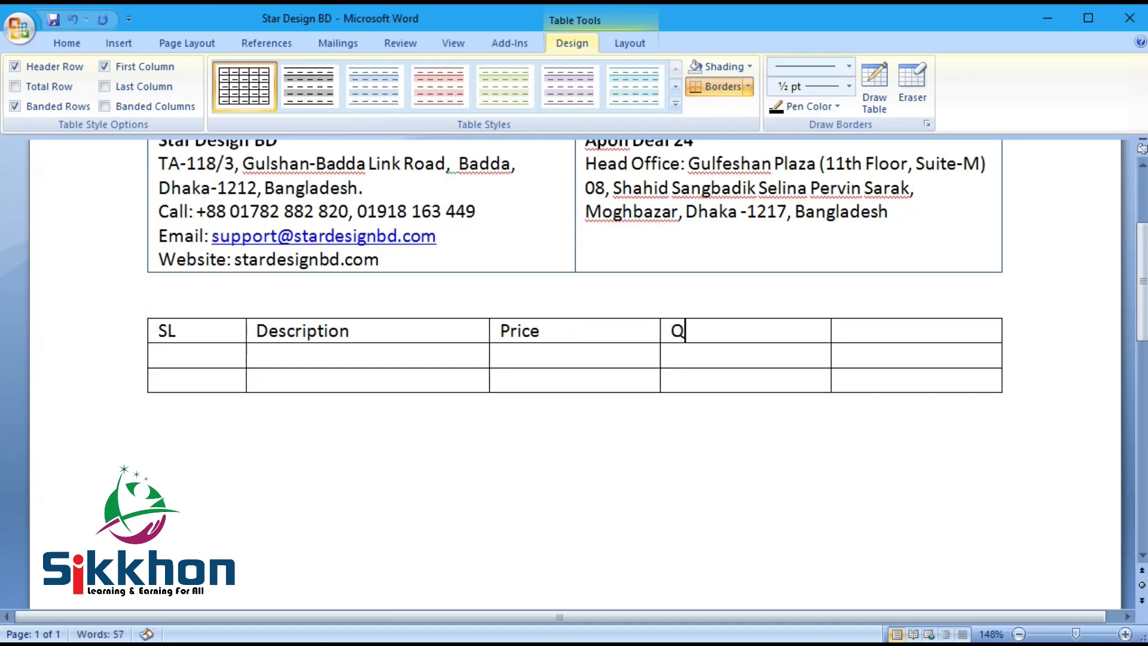
text(ty)
key(Tab)
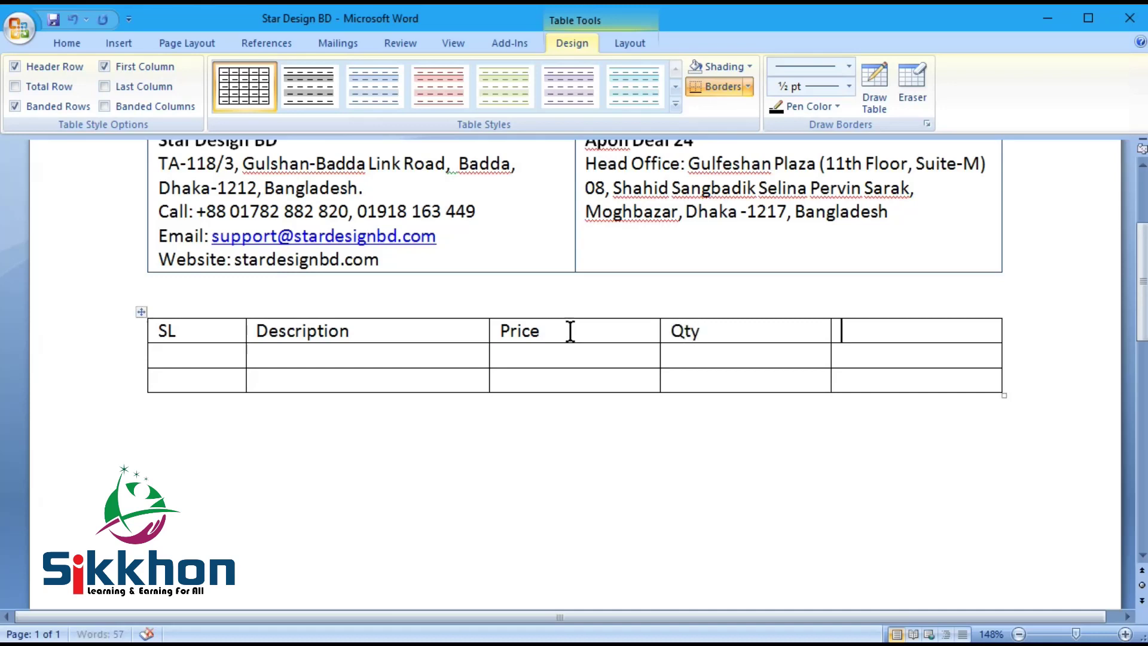
text(Total)
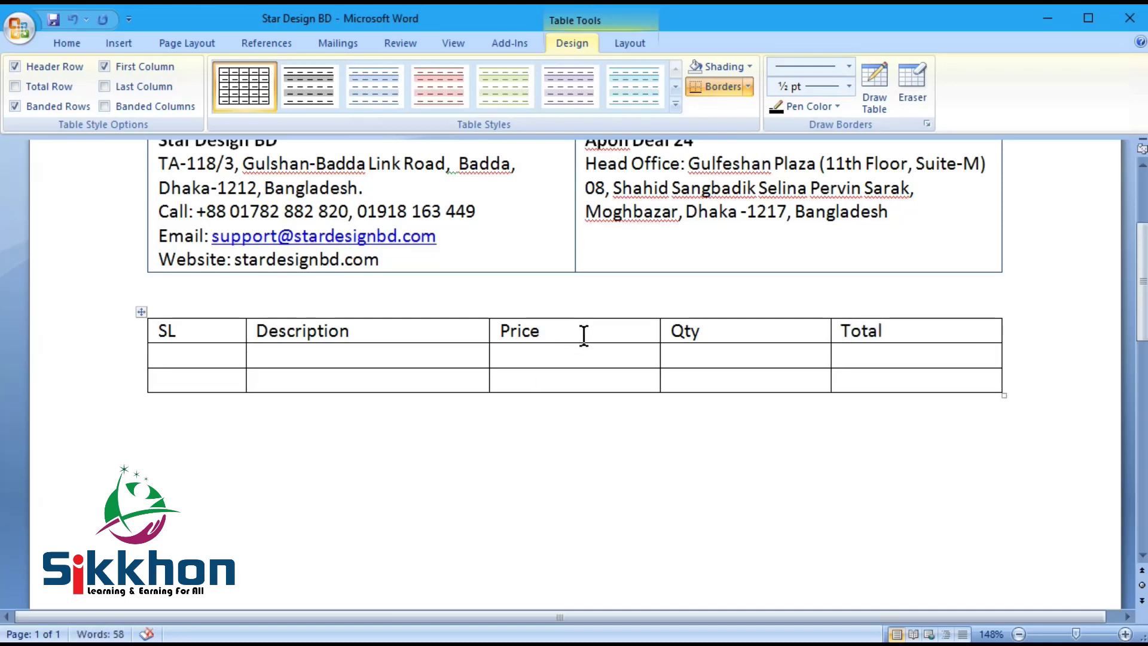
drag(584, 335, 851, 330)
Step: Right-align the Price and Total columns, centre the Qty column, and save
click(67, 43)
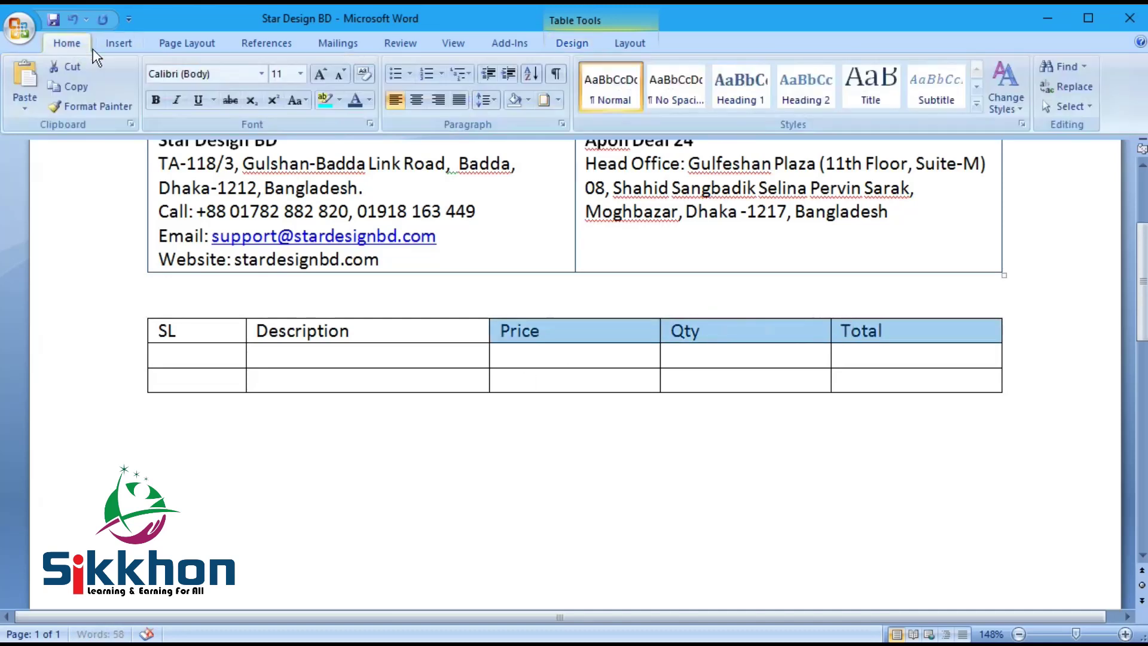
click(443, 98)
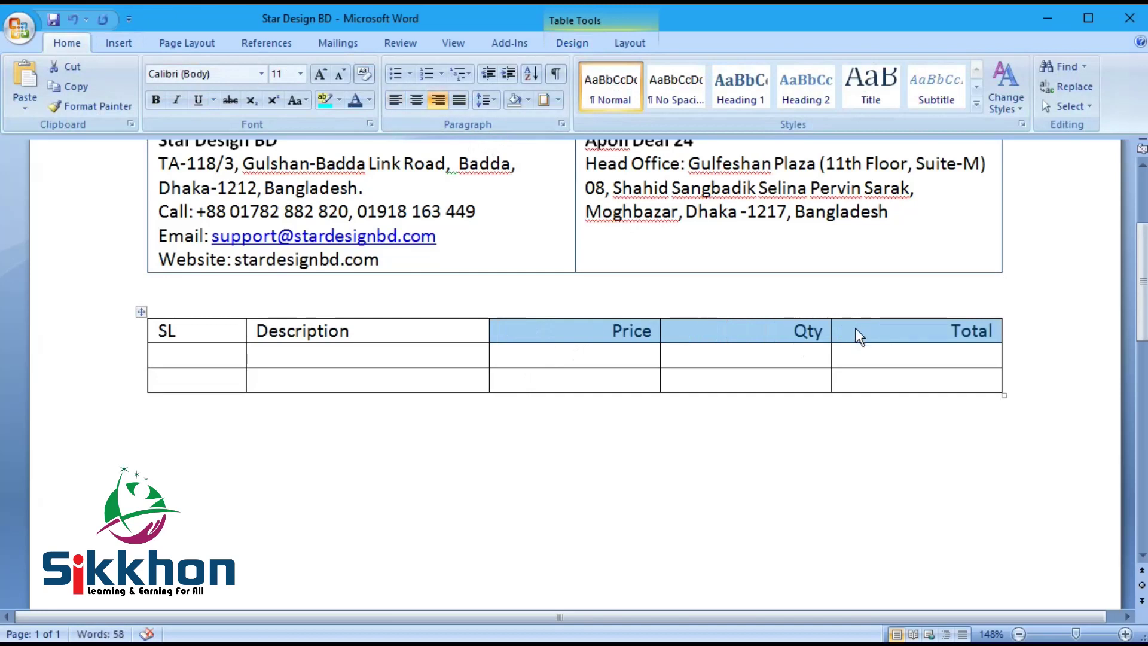
click(808, 332)
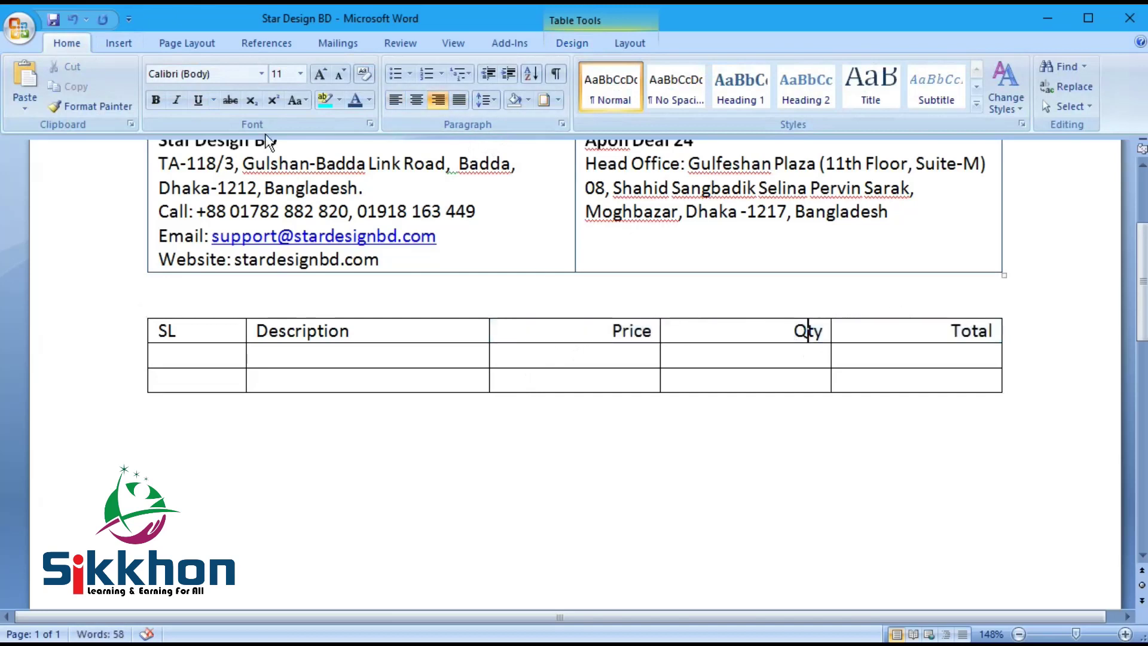
click(418, 100)
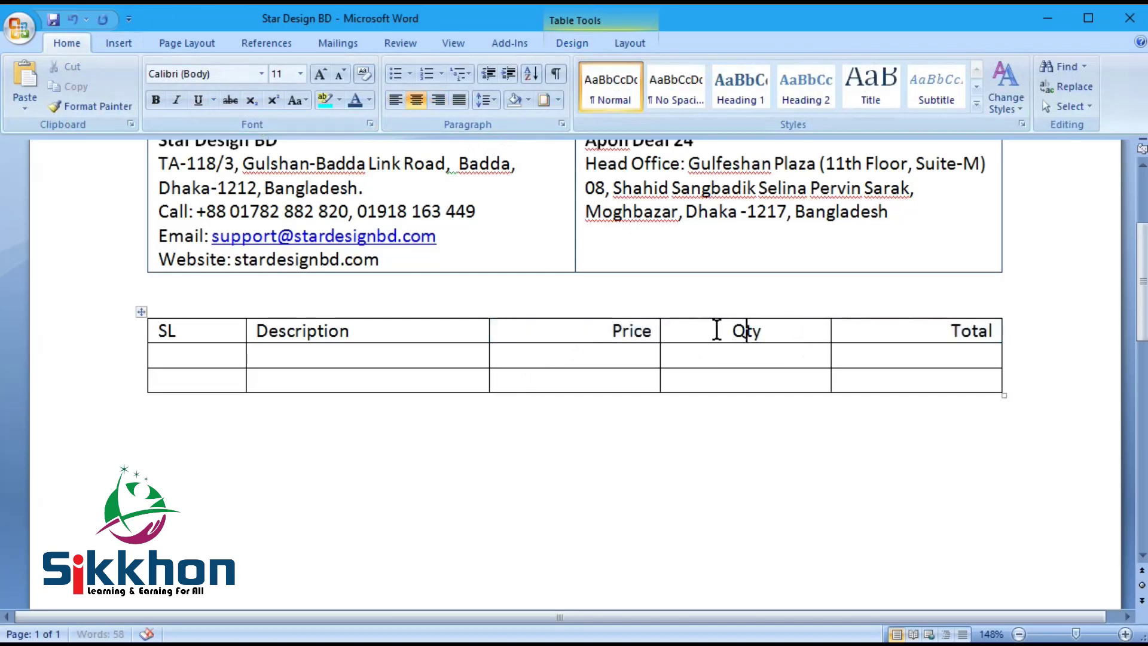
drag(717, 329, 733, 375)
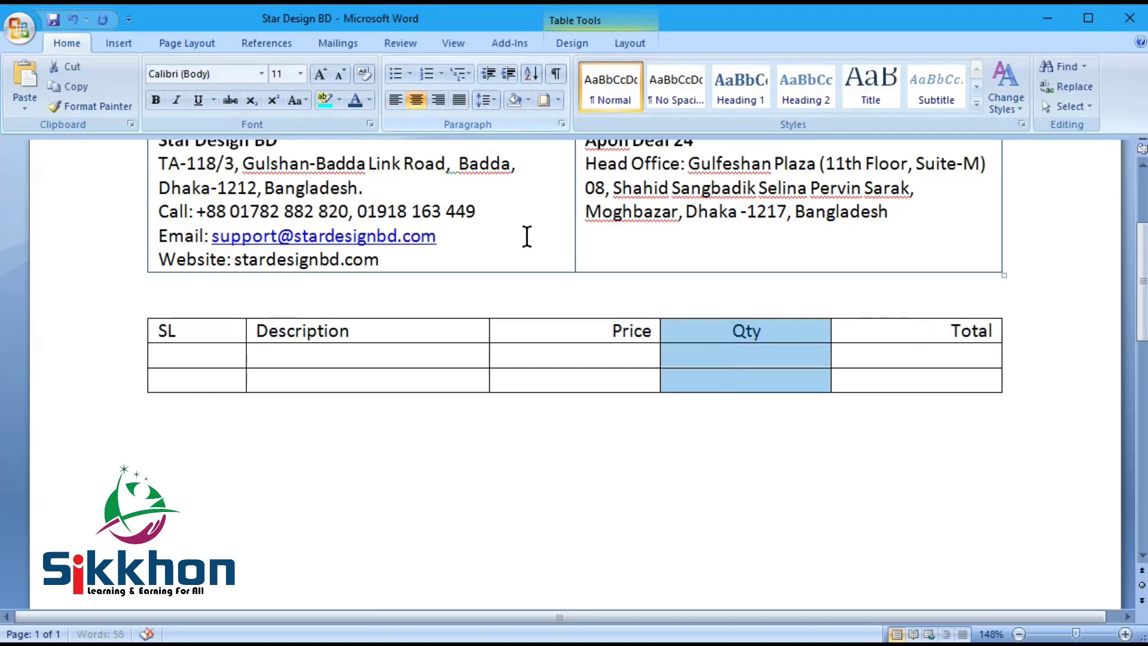
drag(612, 338, 605, 376)
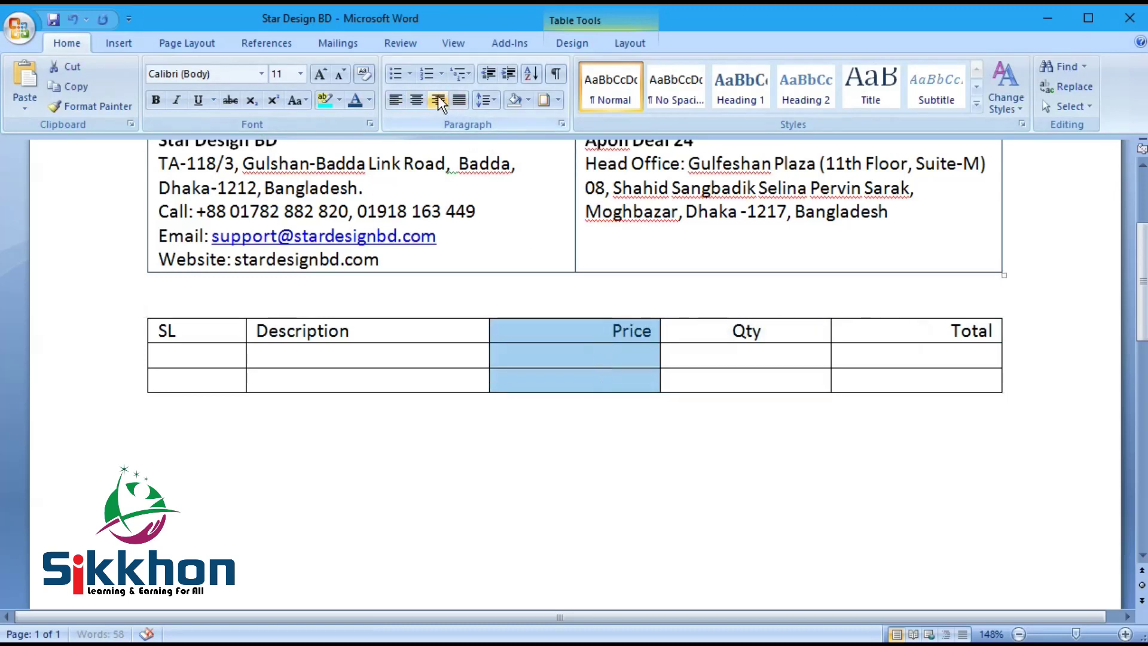
drag(948, 330, 955, 390)
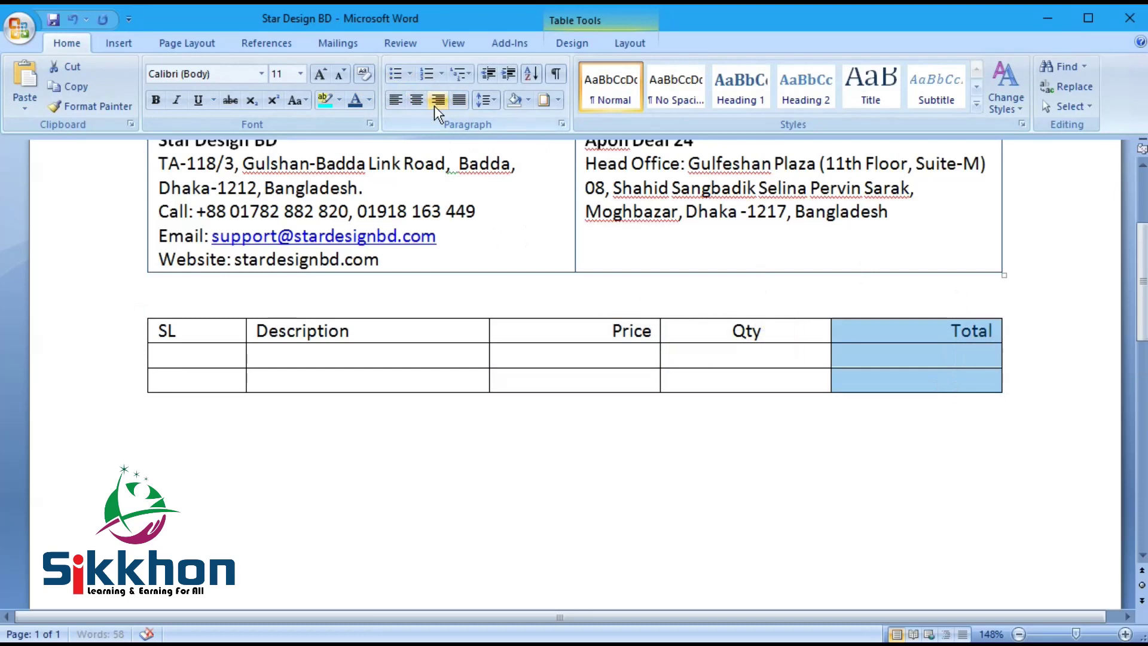
key(ctrl+s)
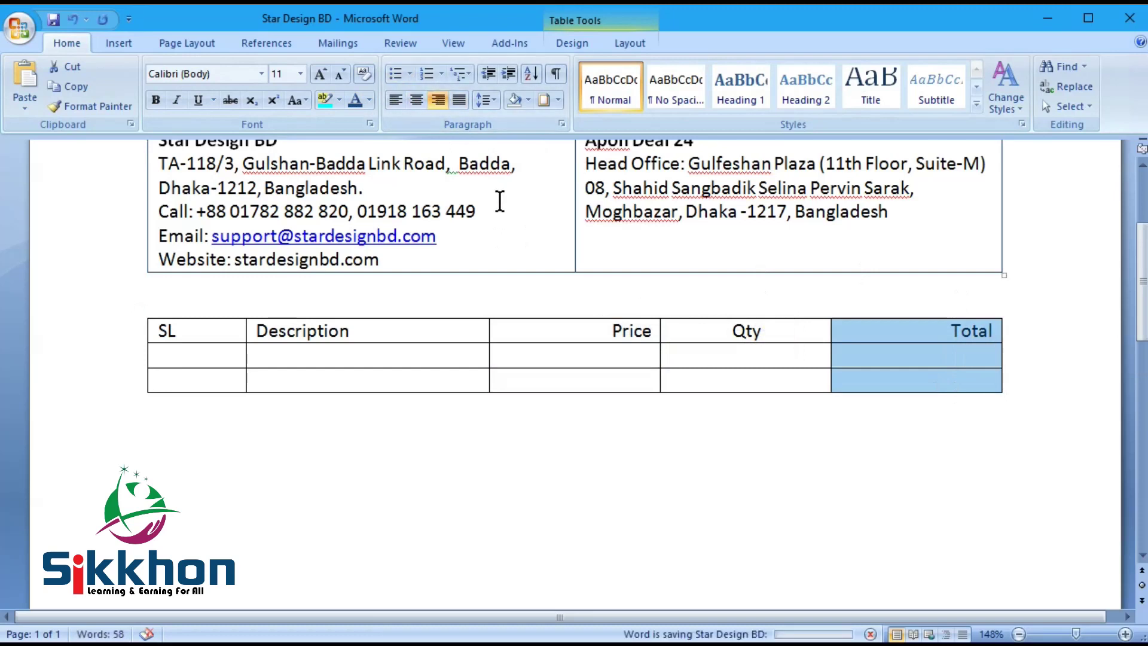
Step: Number the first item row 1 in the SL column
click(185, 357)
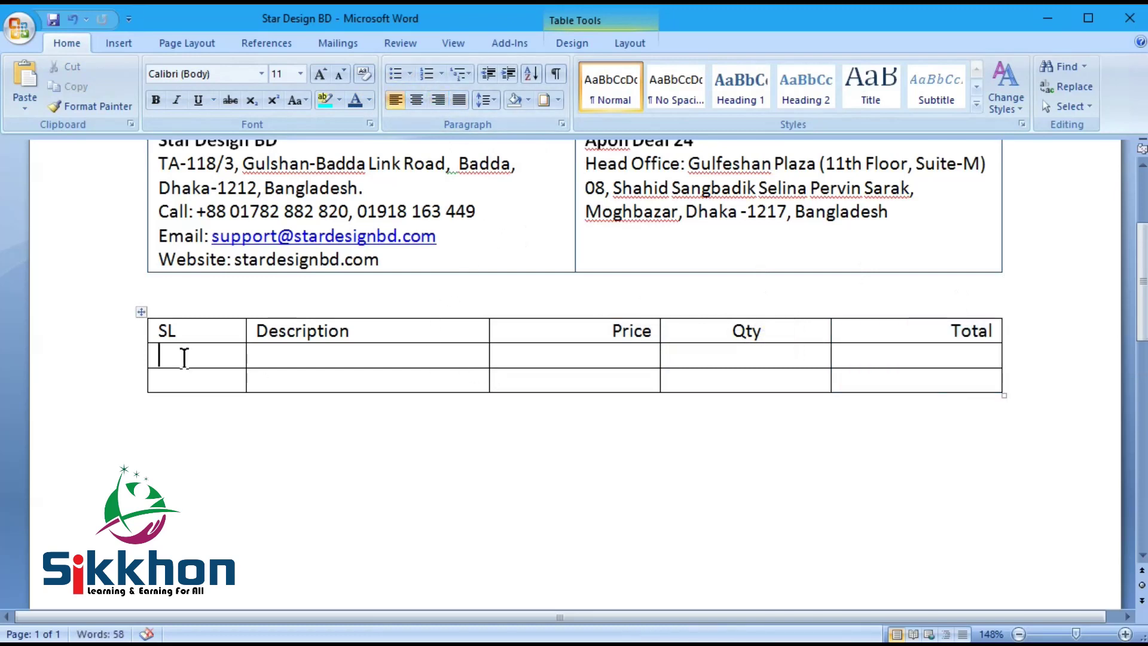
text(1)
key(Tab)
Step: Drag the column borders to narrow SL and Qty and widen Description and Total
drag(247, 354, 206, 354)
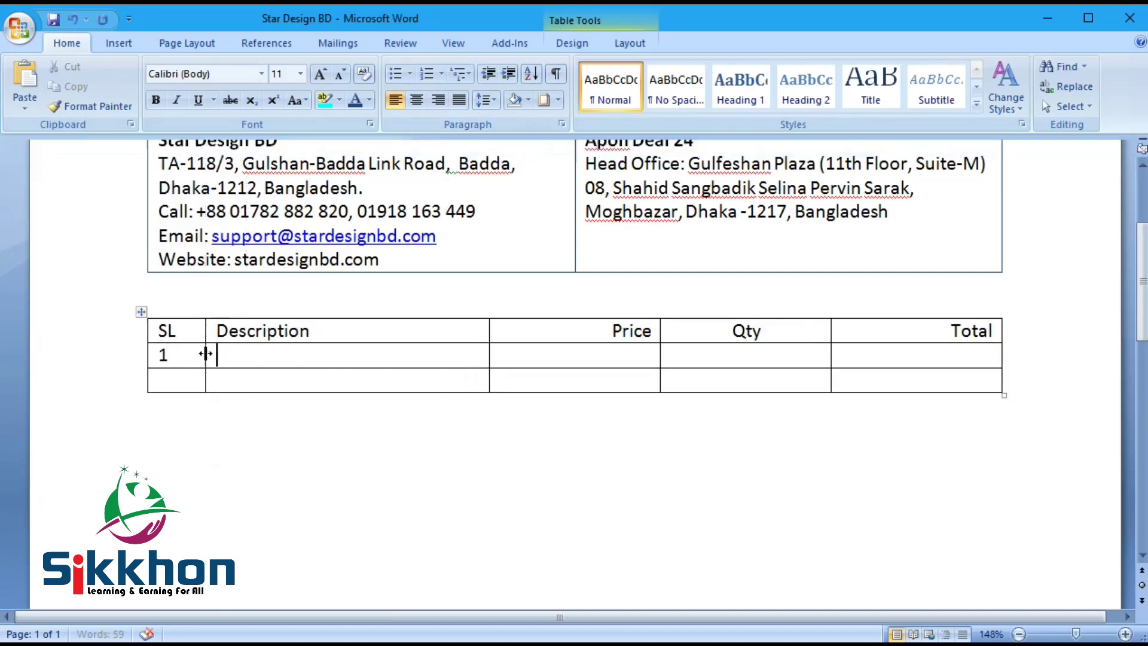
drag(488, 364, 518, 358)
drag(658, 360, 695, 357)
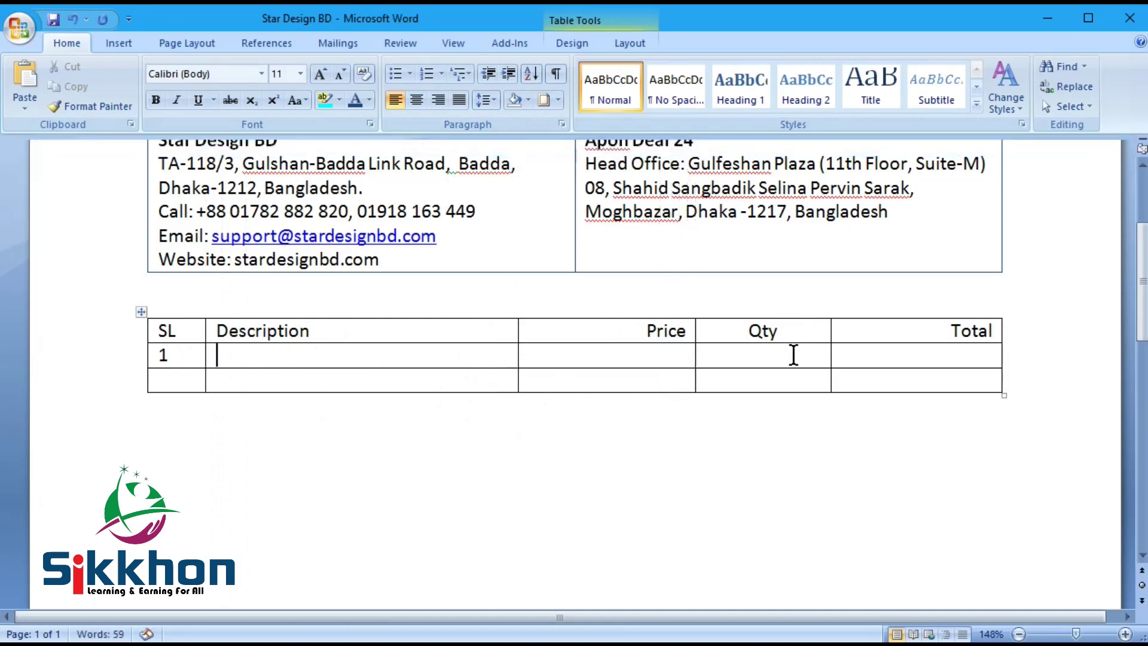
drag(831, 351, 783, 357)
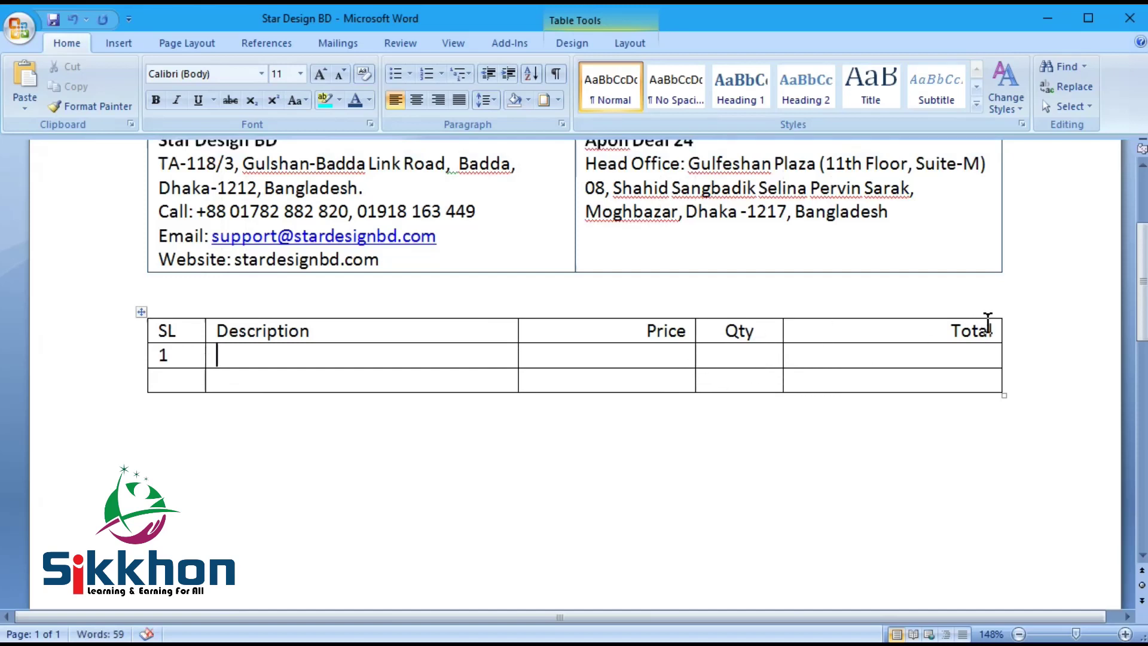
drag(518, 351, 543, 356)
click(335, 359)
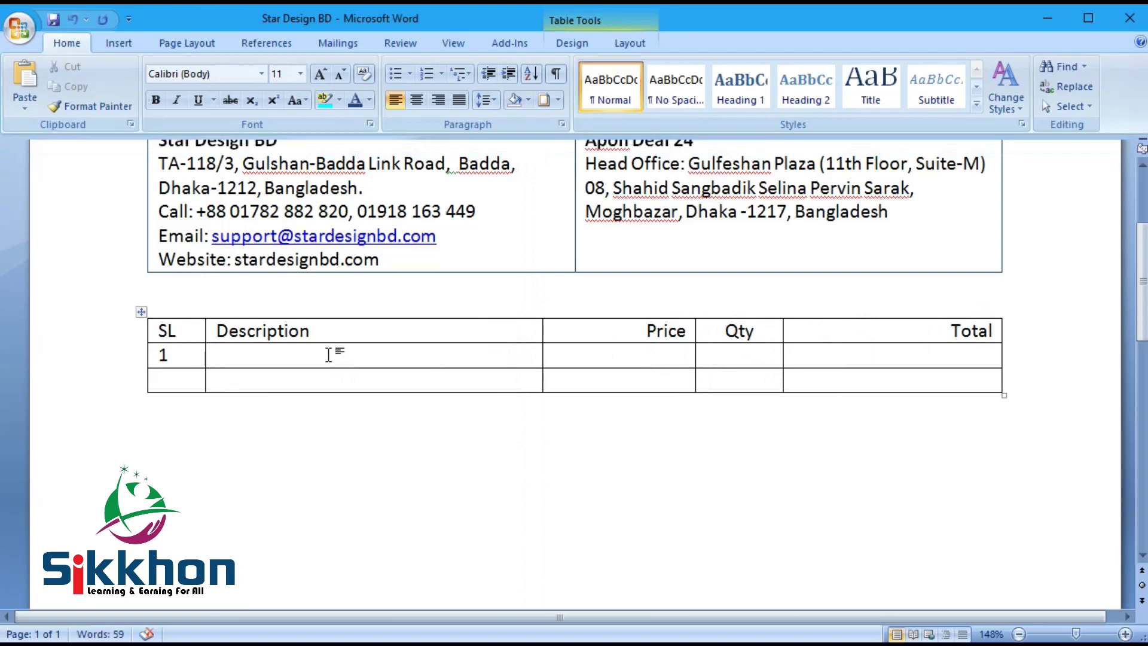
Step: Fill row 1 with Website Development, price 5000, quantity 1
text(We)
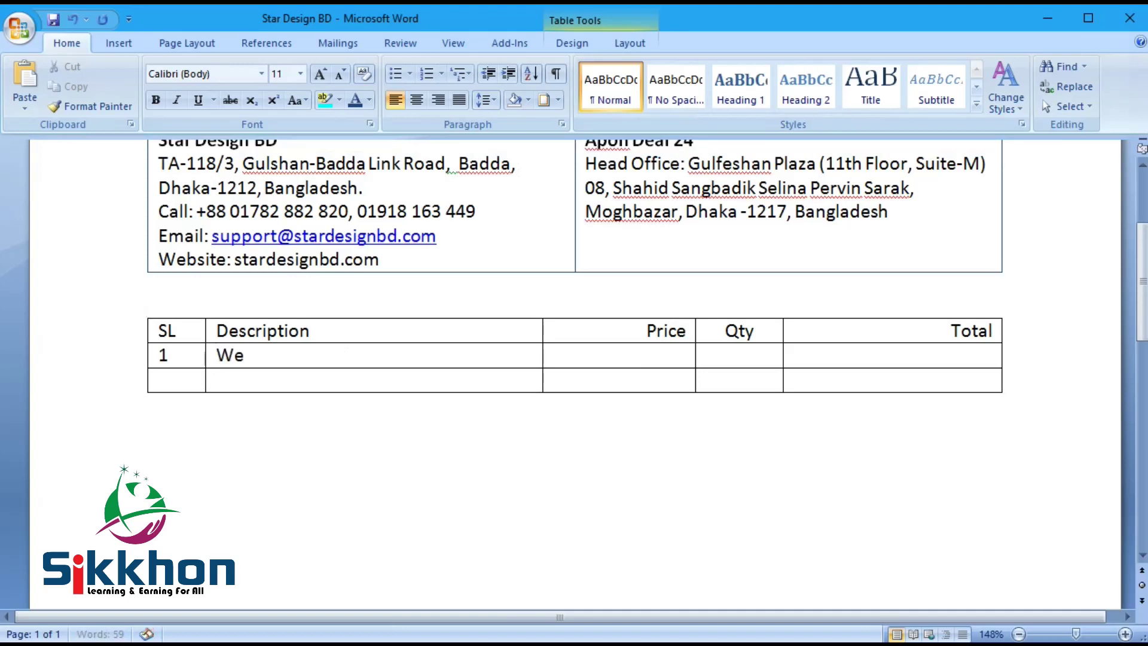
text(bsite Deve)
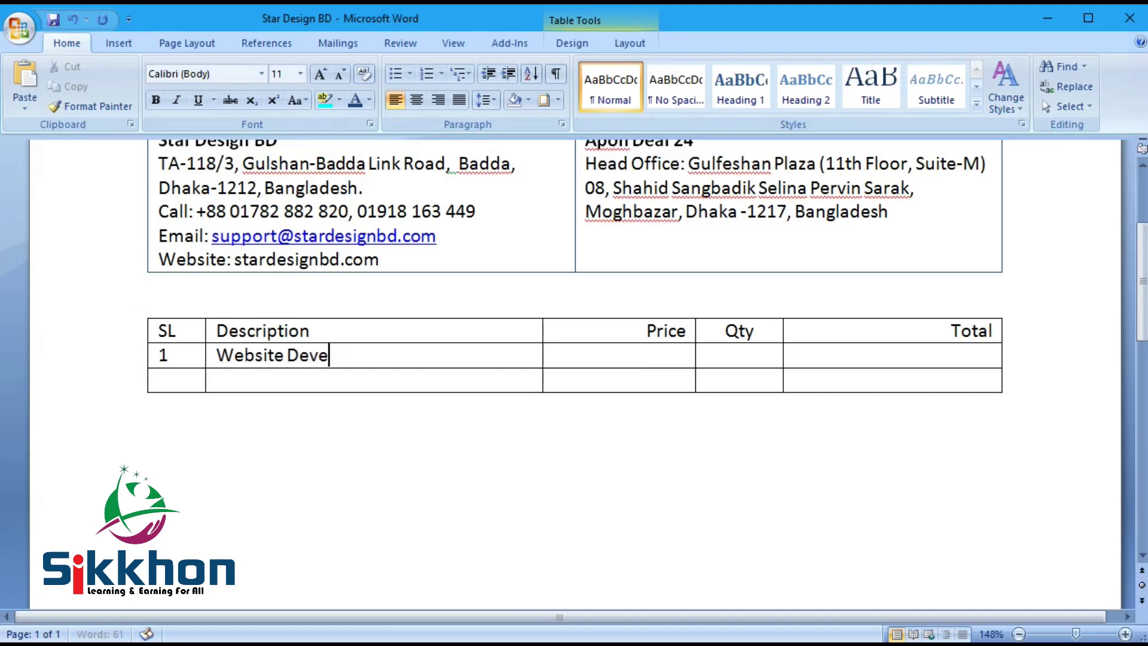
text(lopment)
click(651, 354)
text(5000)
key(Tab)
text(1)
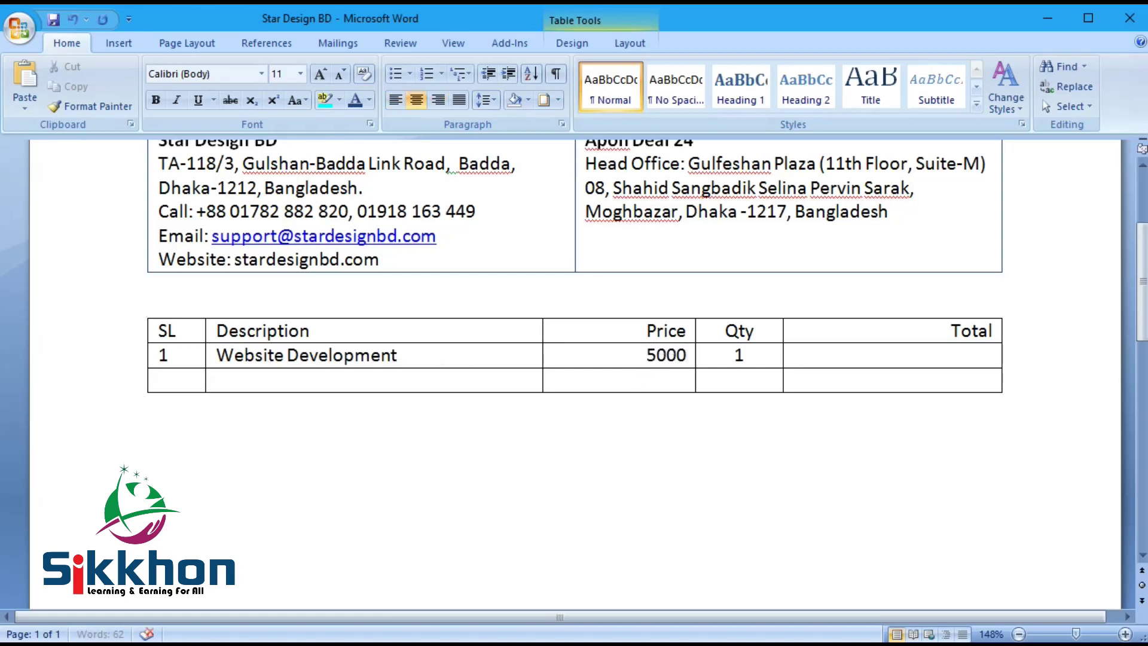
key(Tab)
text(5000)
key(Tab)
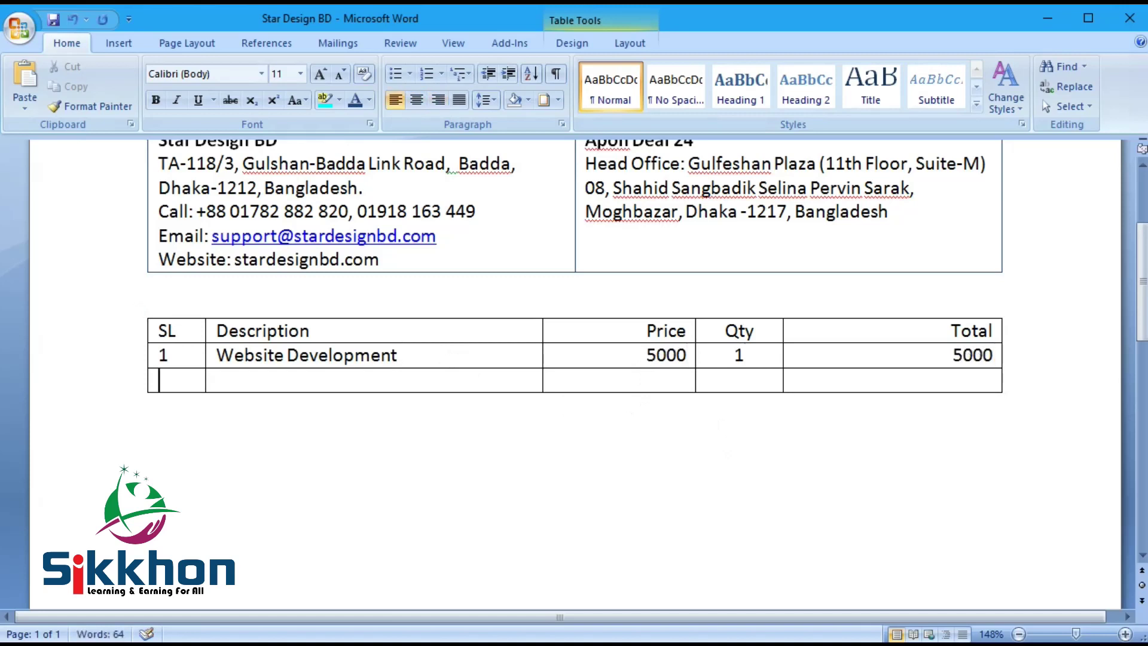
Step: Fill row 2 as item 2 Domain at 1000 × 5 = 5000, fixing 'Domian' to 'Domain'
text(2)
key(Tab)
text(Domian)
key(Tab)
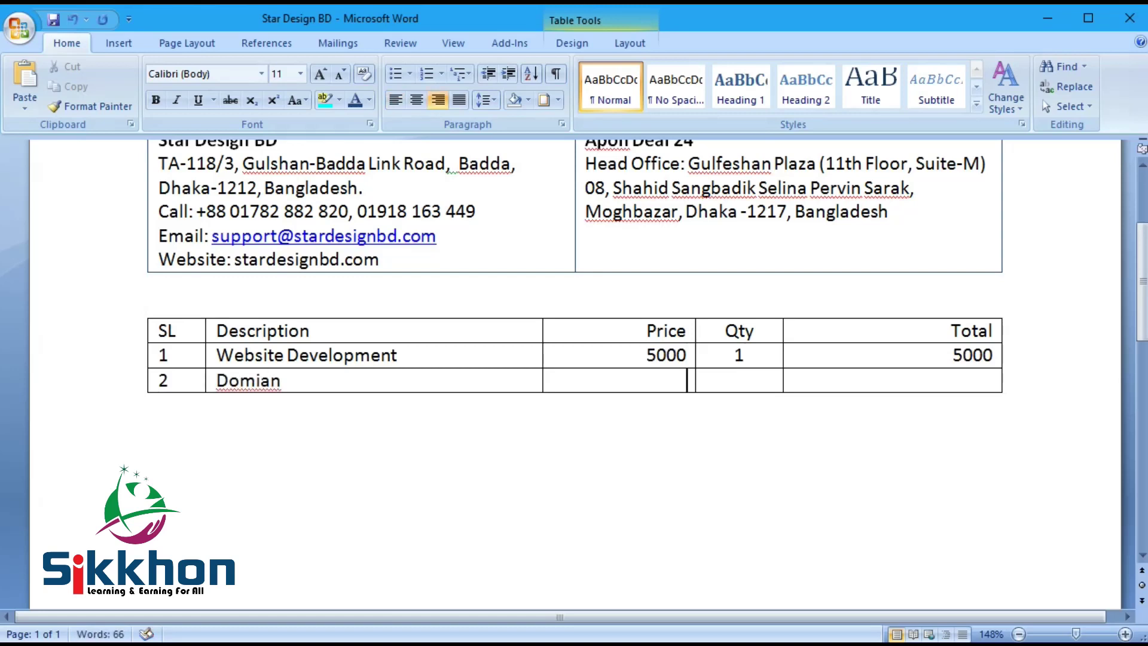
text(1000)
key(Tab)
text(5)
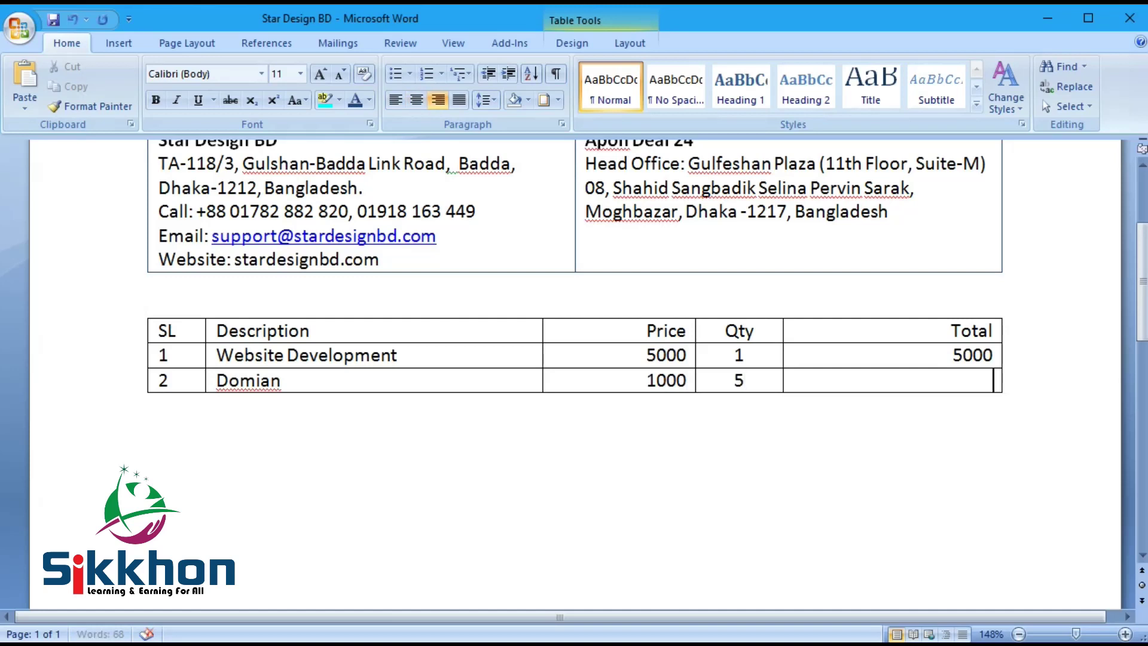
text(5000)
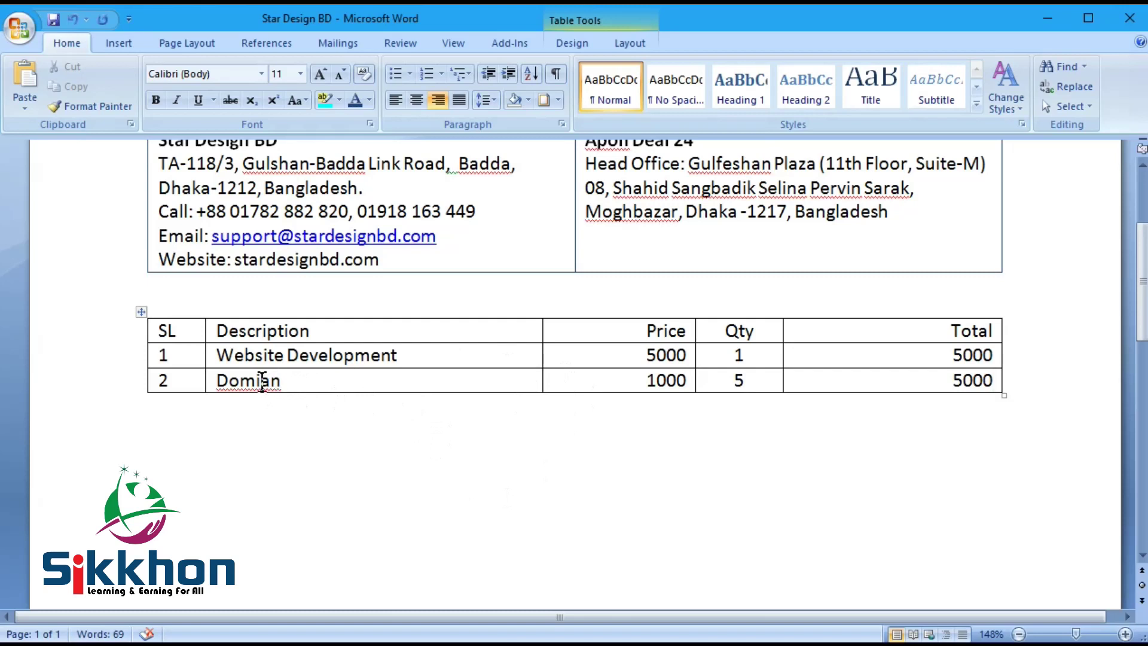
click(258, 379)
key(BackSpace)
text(ai)
key(Delete)
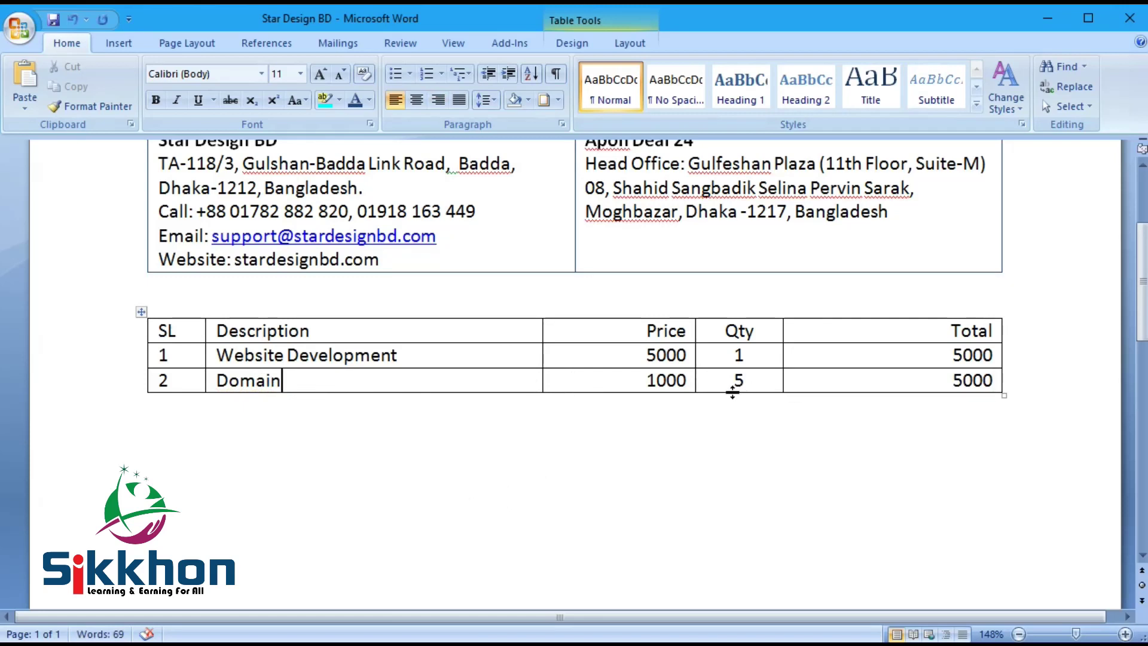
Step: Add three empty rows below the Domain row
right_click(462, 381)
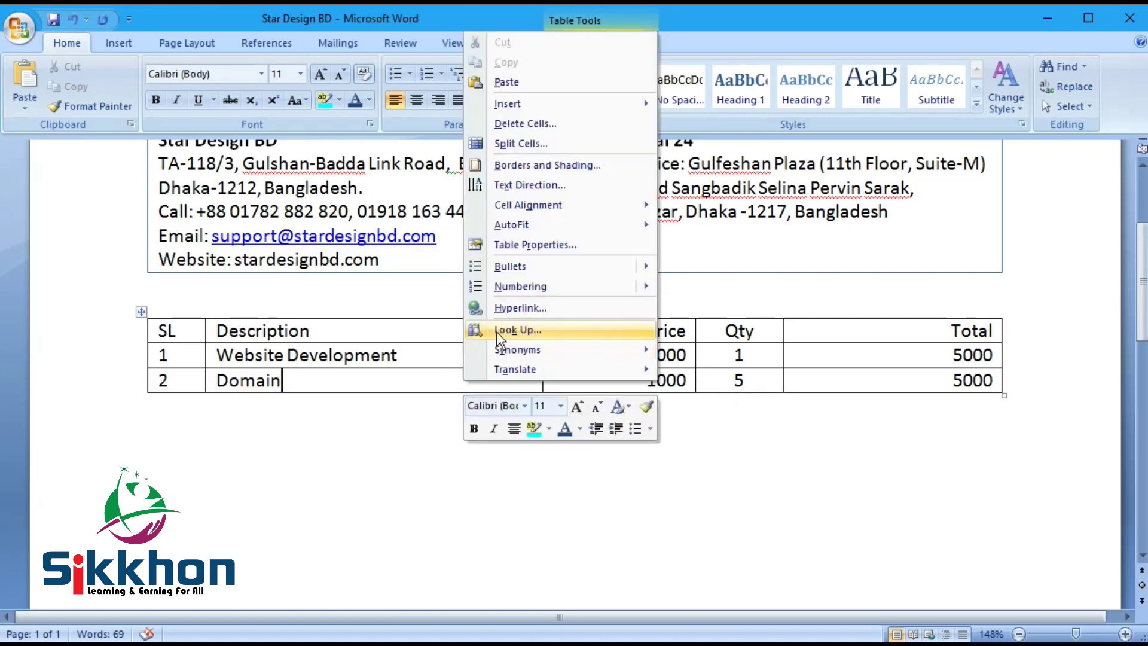
mouse_move(528, 223)
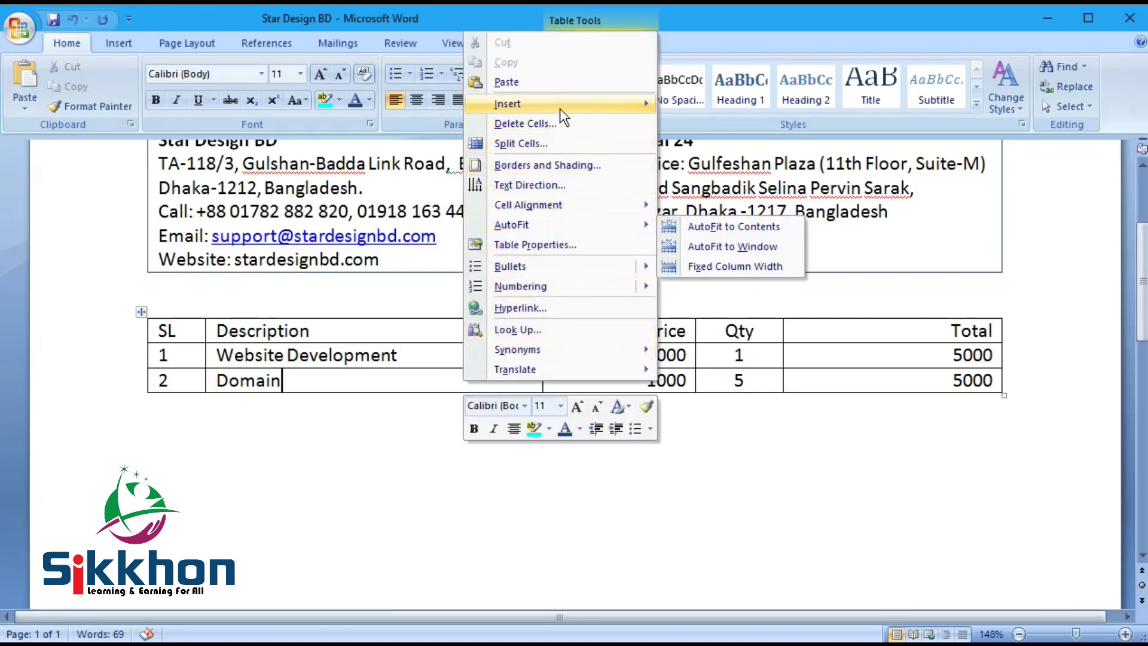
mouse_move(560, 106)
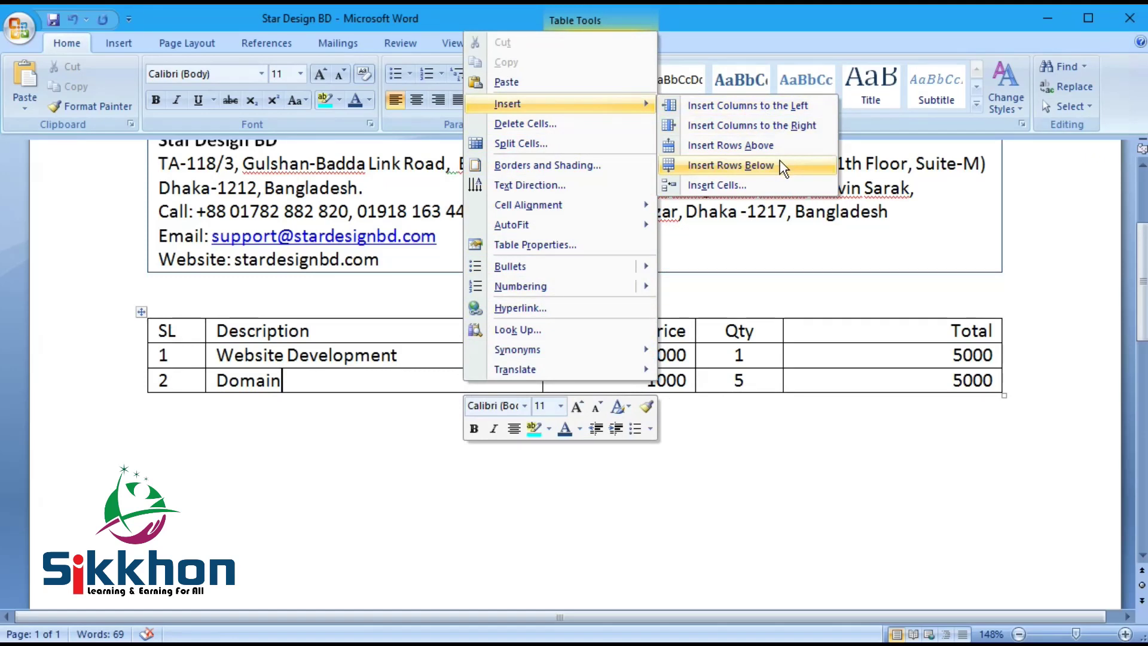
click(780, 165)
click(441, 402)
click(913, 404)
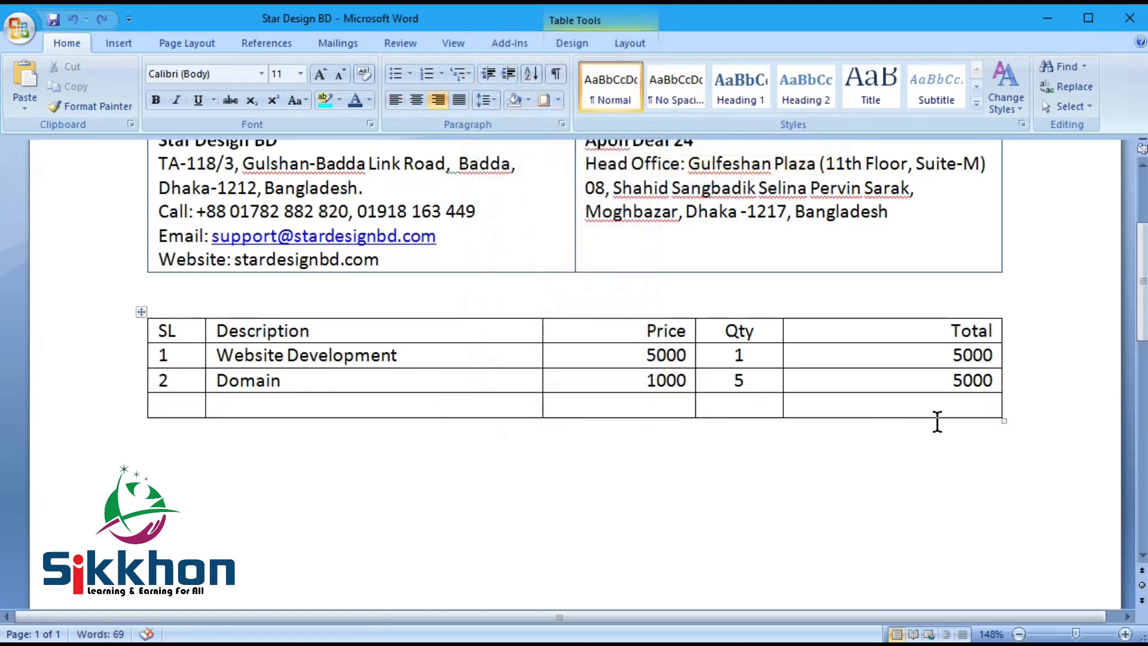
key(Tab)
click(987, 429)
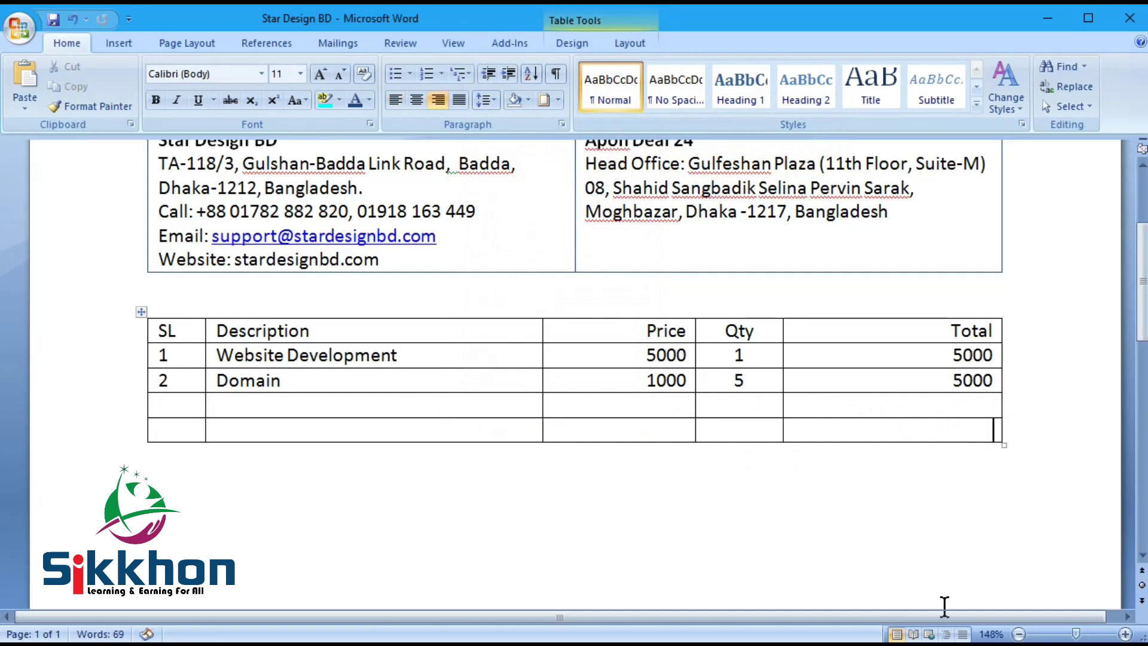
key(Tab)
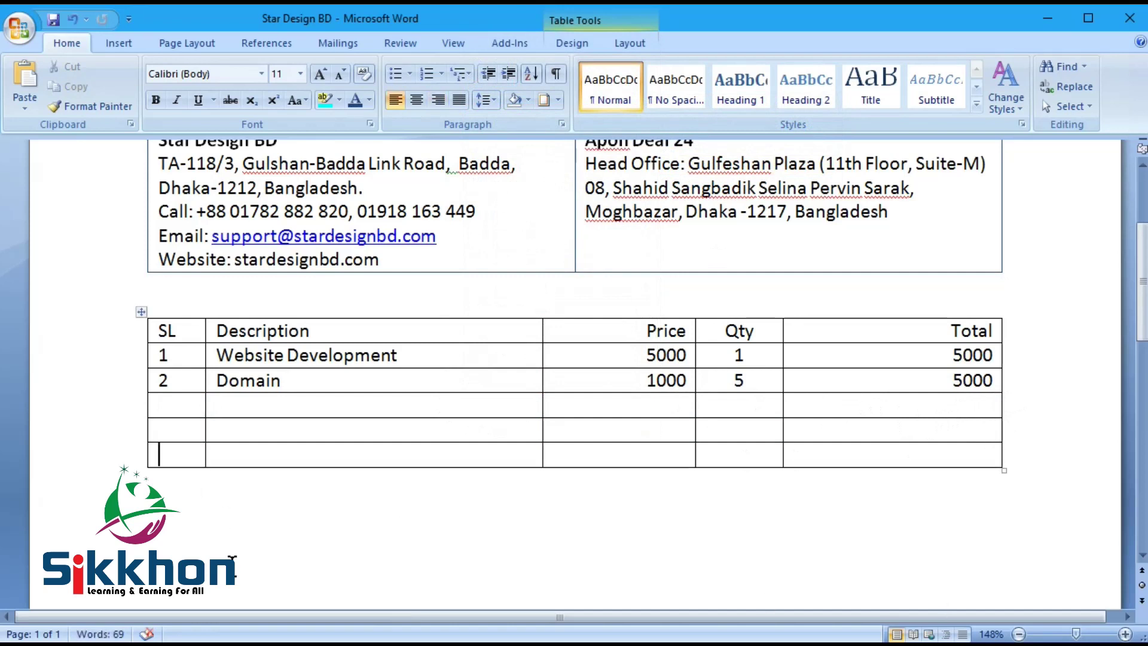
Step: Number the new rows 3 and 4 and label the last row Total
click(183, 403)
text(3)
click(185, 426)
text(4)
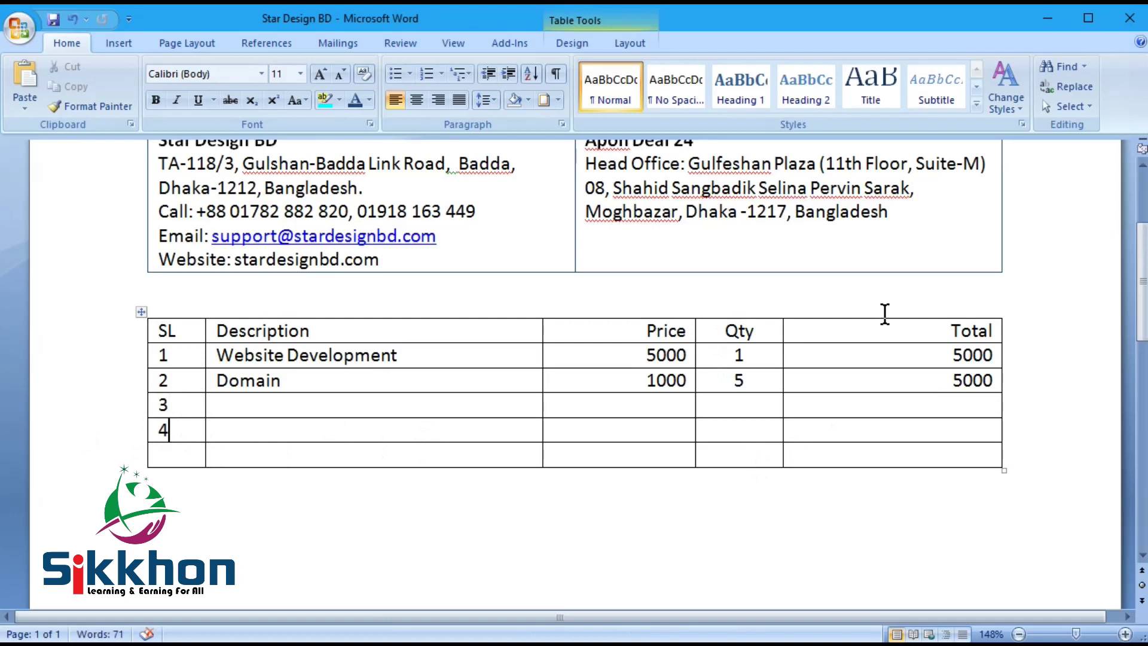
text(Total)
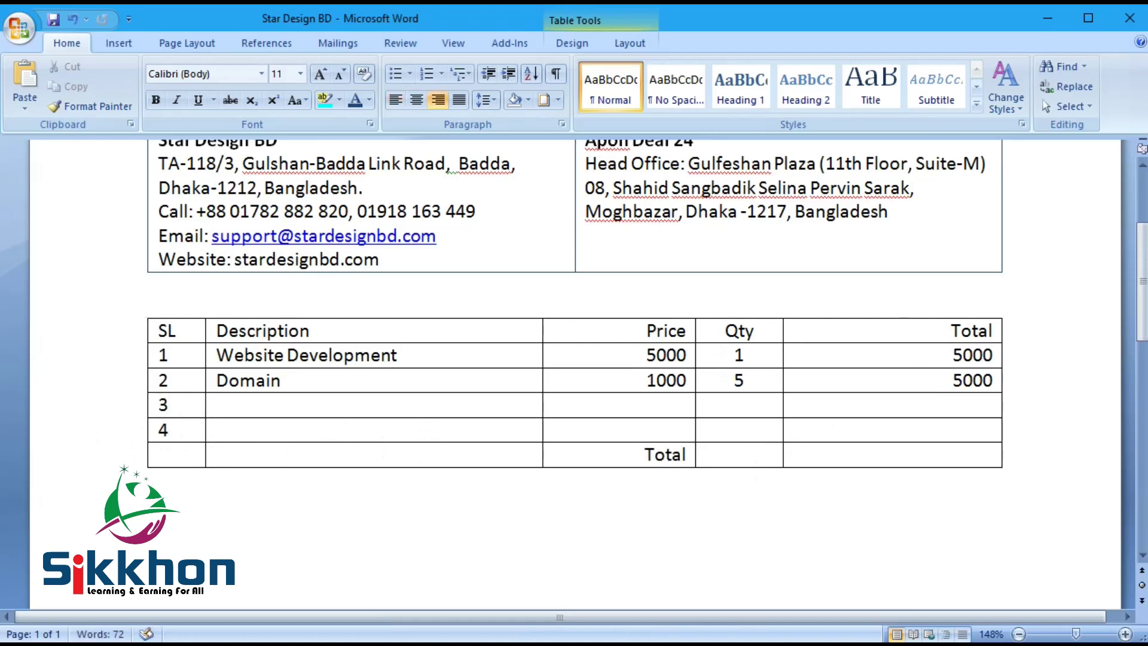
Step: Merge the SL and Description cells of the table's last row
drag(187, 458, 282, 459)
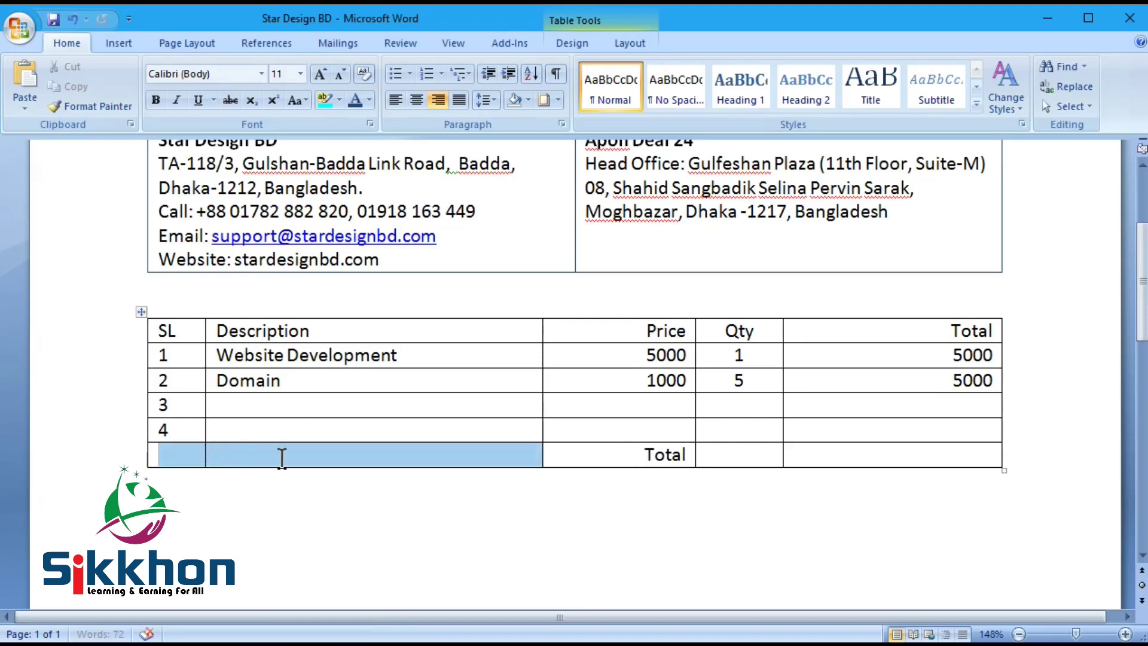
right_click(369, 451)
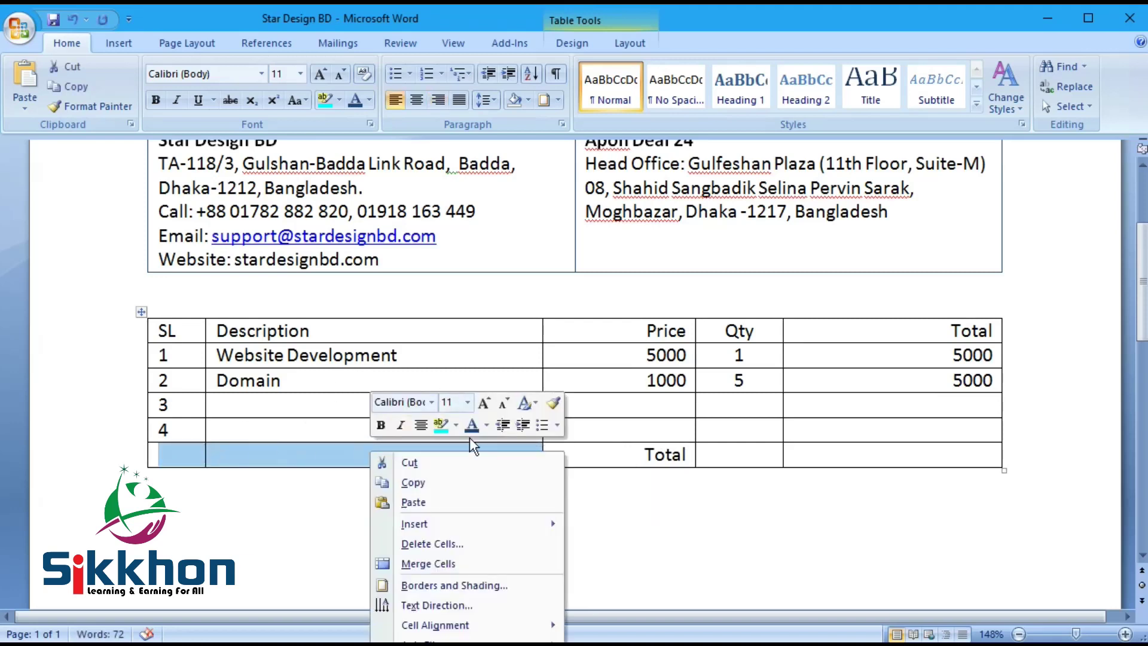
click(470, 564)
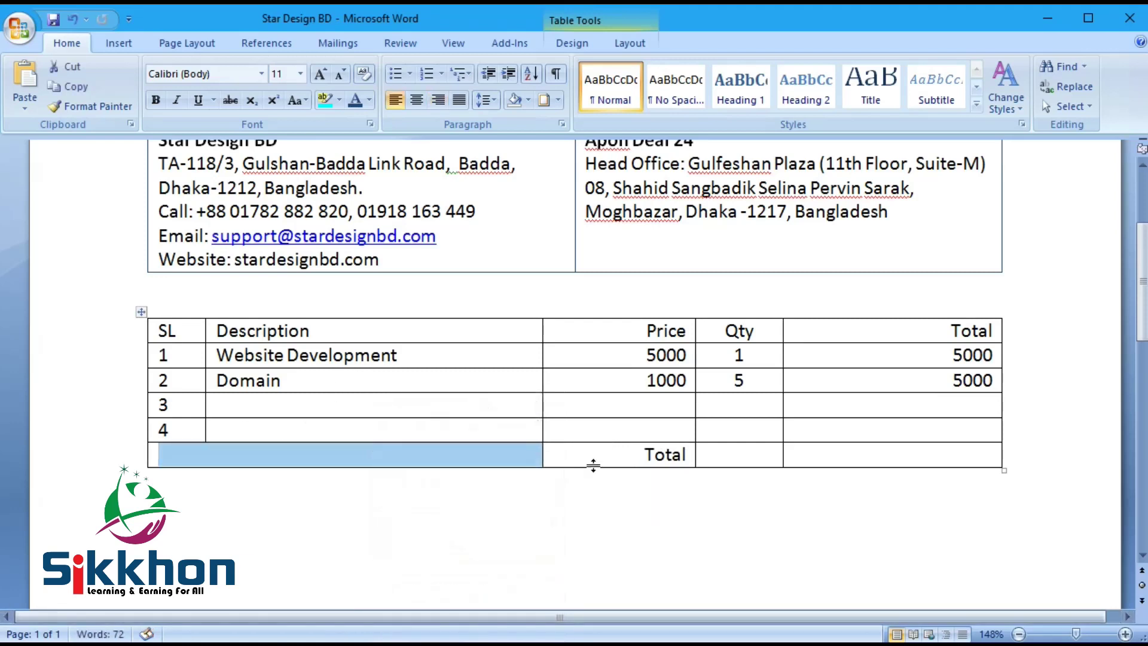
Step: Enter quantity 6 and grand total 10000 in the Total row
click(745, 459)
text(6)
click(949, 452)
text(10000)
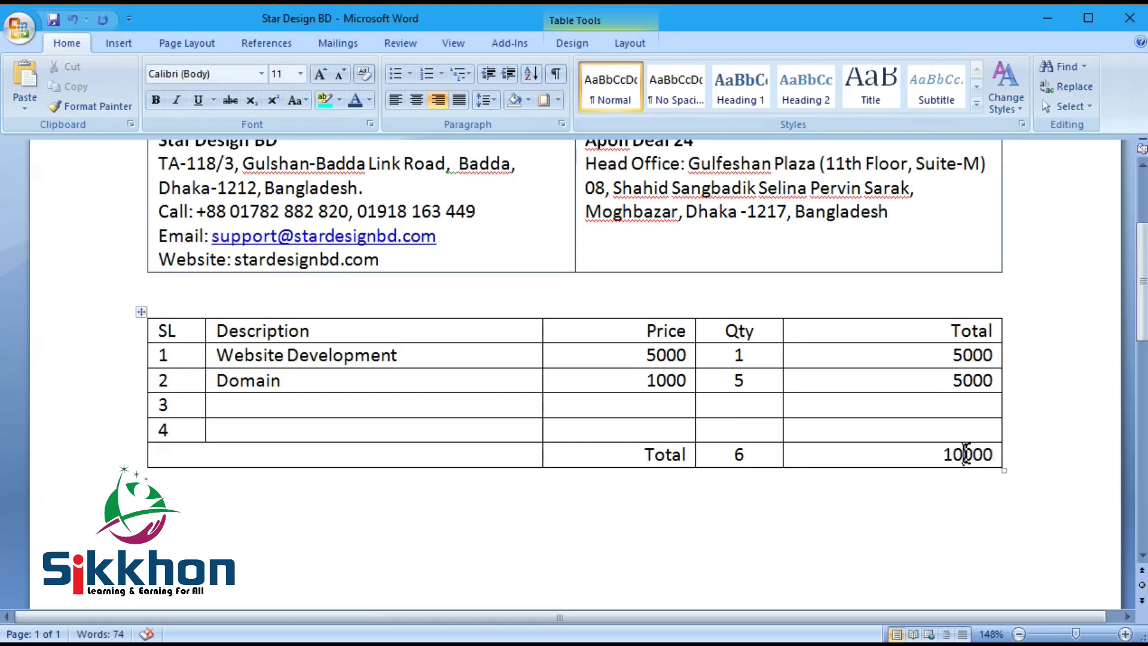
Step: Add thousands separators to the grand total and both row Total figures
text(,)
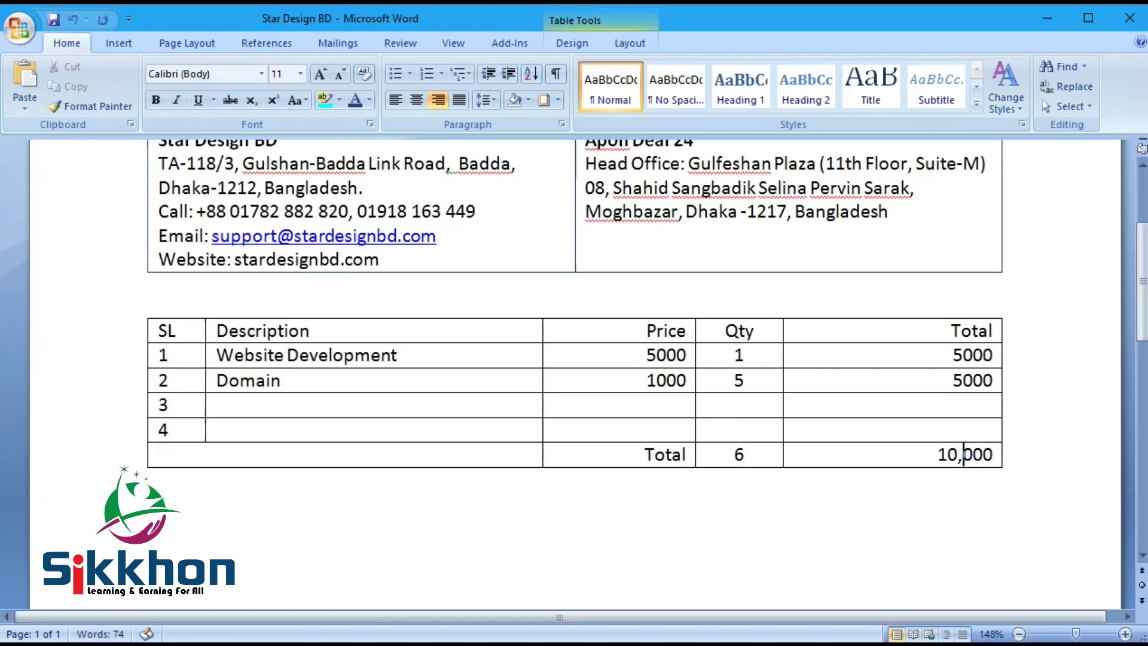
click(962, 358)
text(.)
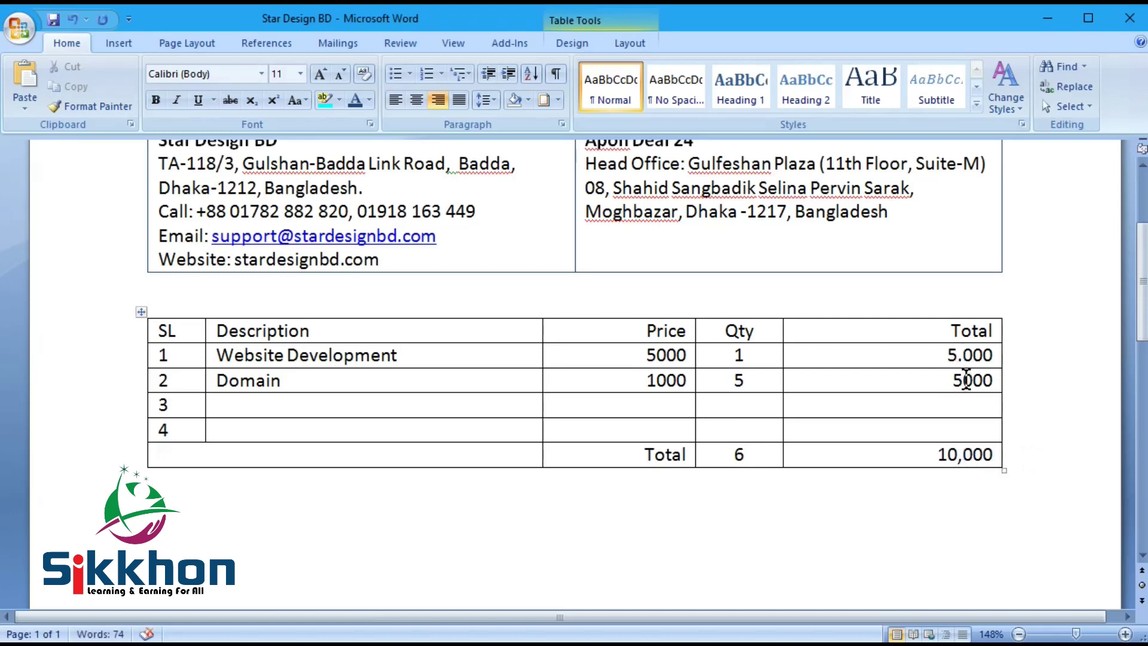
key(BackSpace)
text(,)
click(964, 380)
text(,)
Step: Add commas to both Price figures and save the invoice
click(650, 358)
text(,)
click(656, 380)
text(,)
key(ctrl+s)
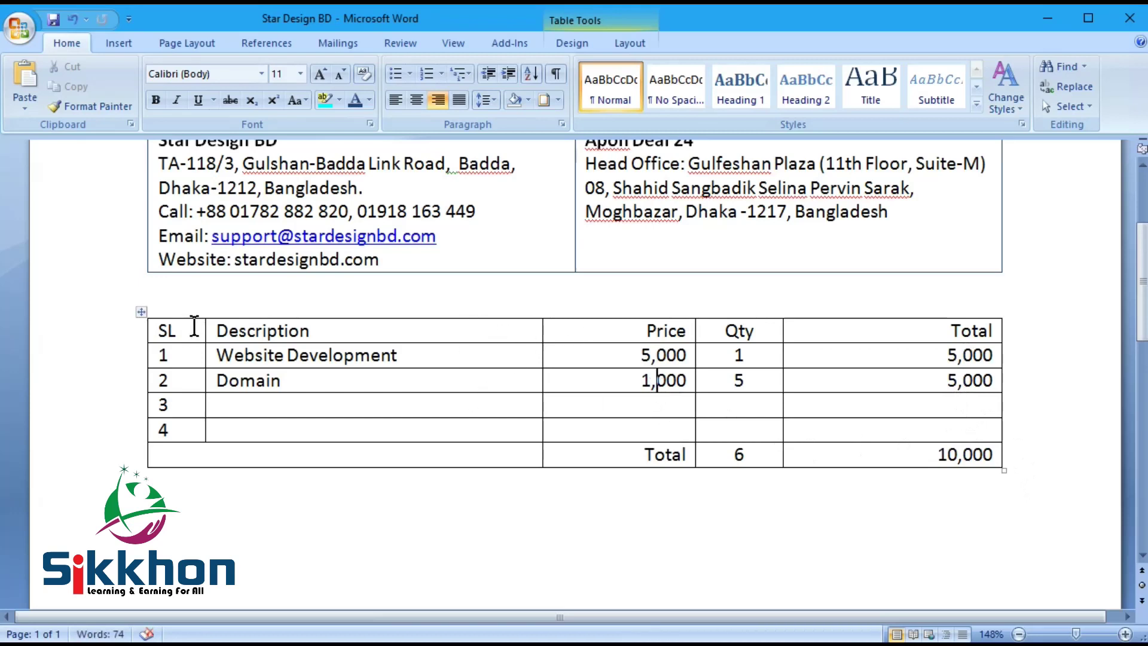
click(310, 286)
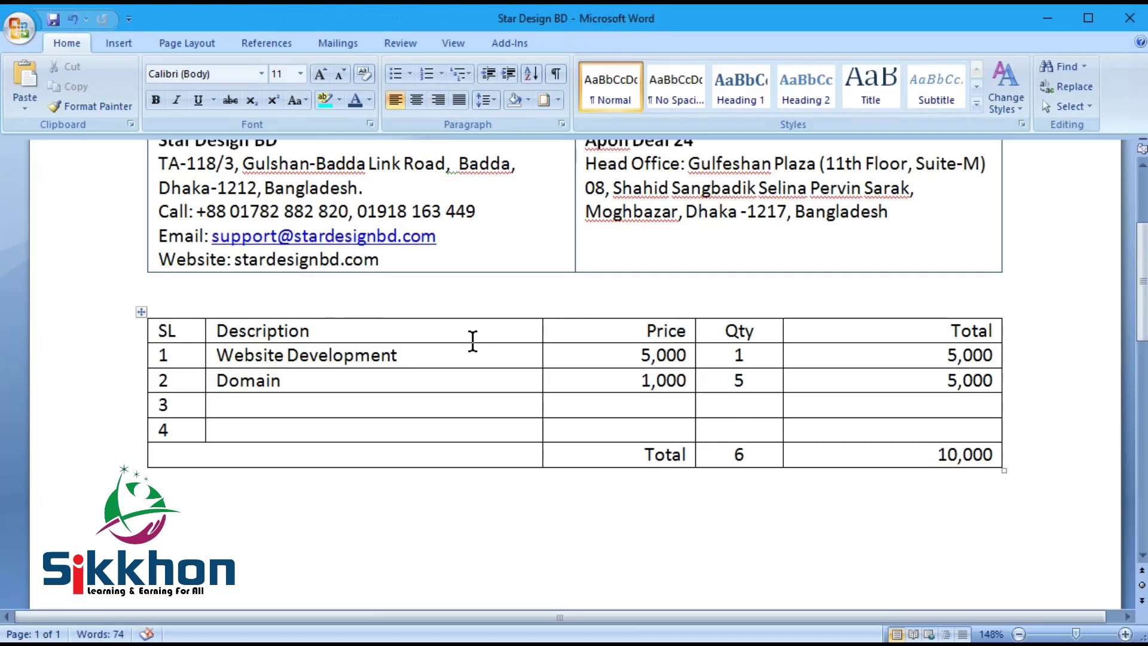
click(141, 312)
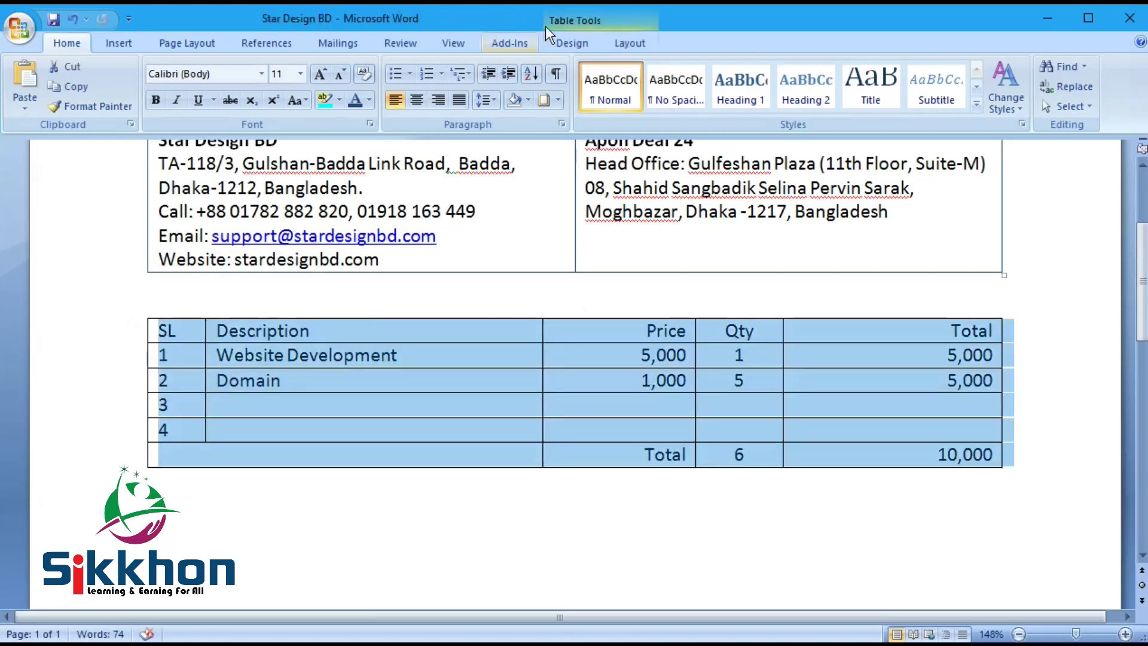
Step: Try a light blue list style on the item table
click(583, 16)
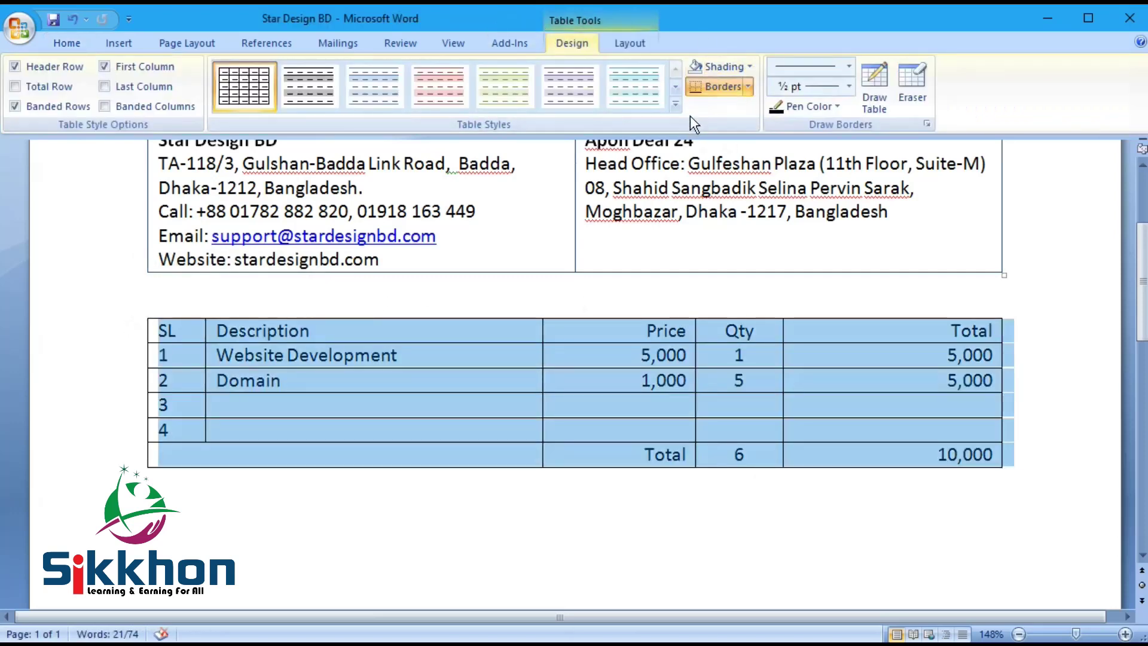
click(676, 106)
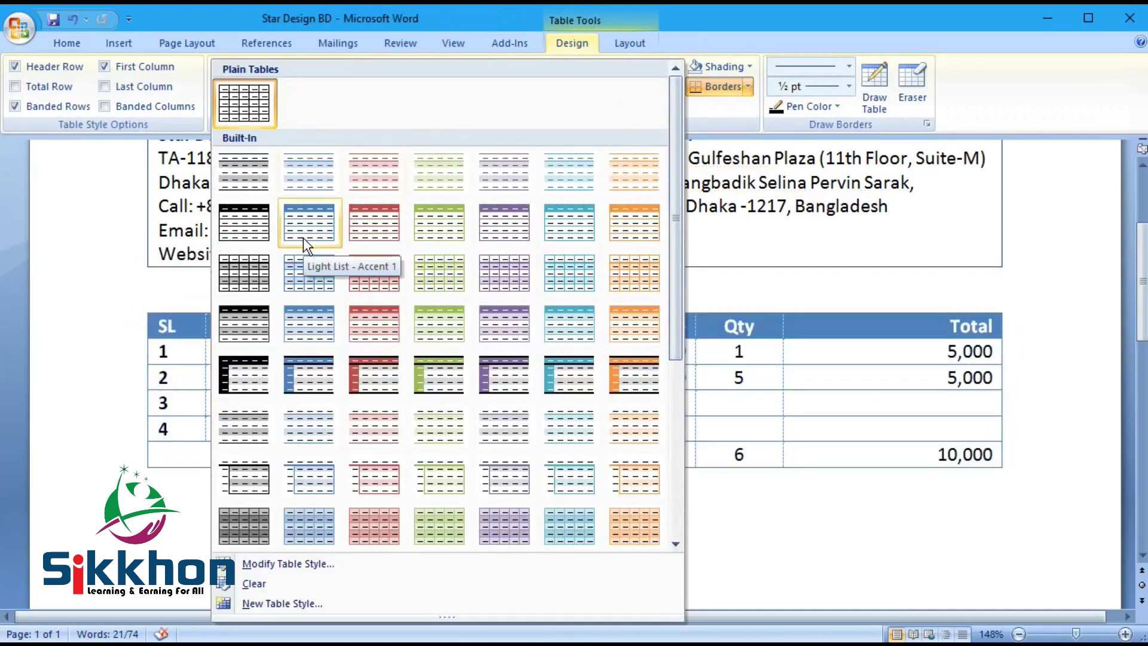
click(551, 227)
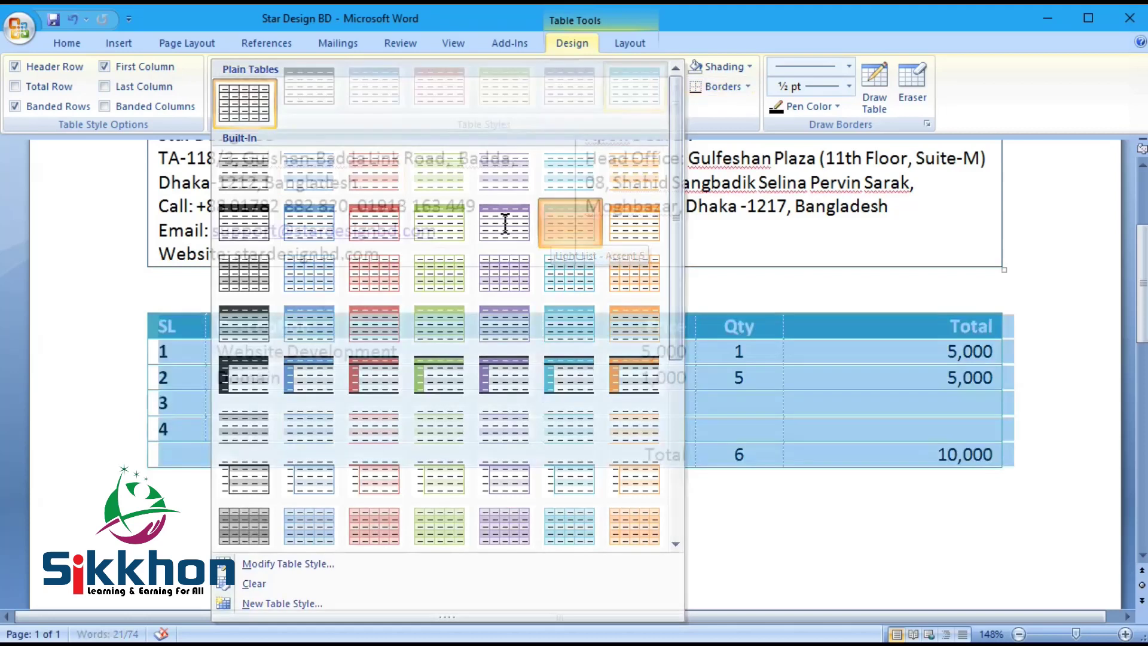
click(763, 503)
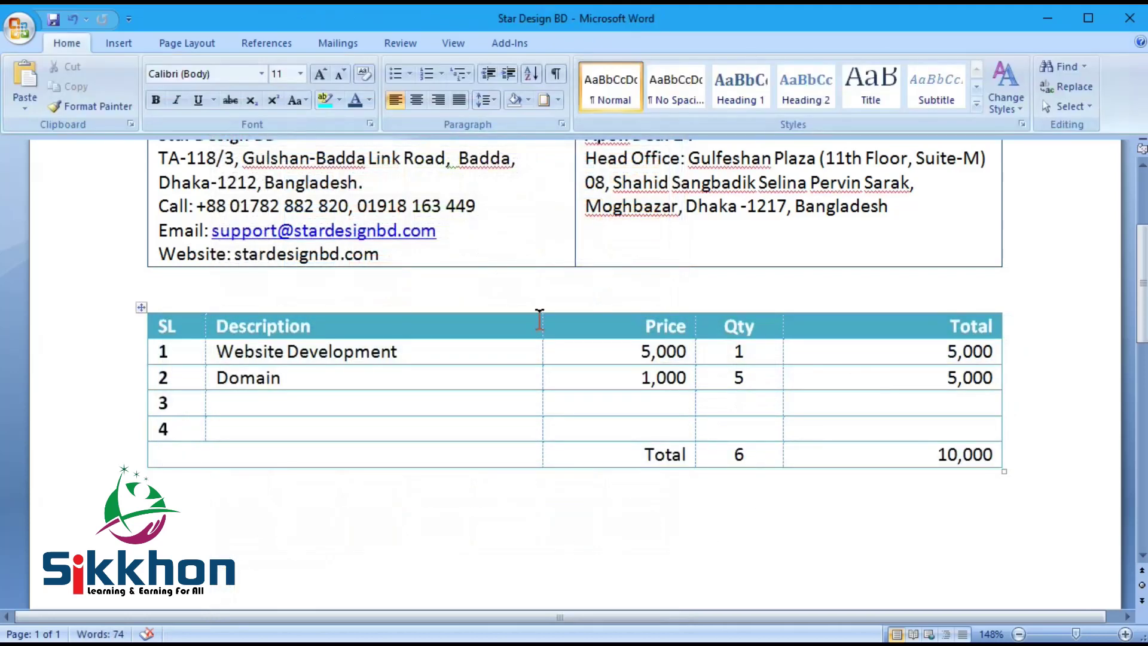
scroll(736, 392, up, 3)
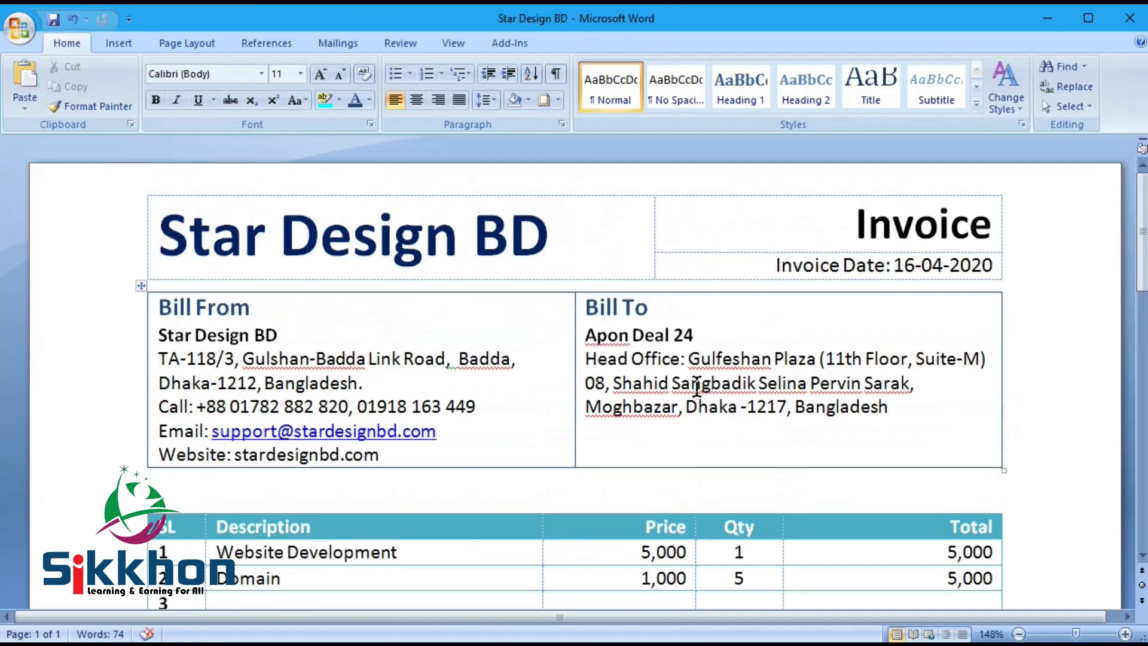
scroll(696, 387, down, 6)
scroll(697, 388, up, 5)
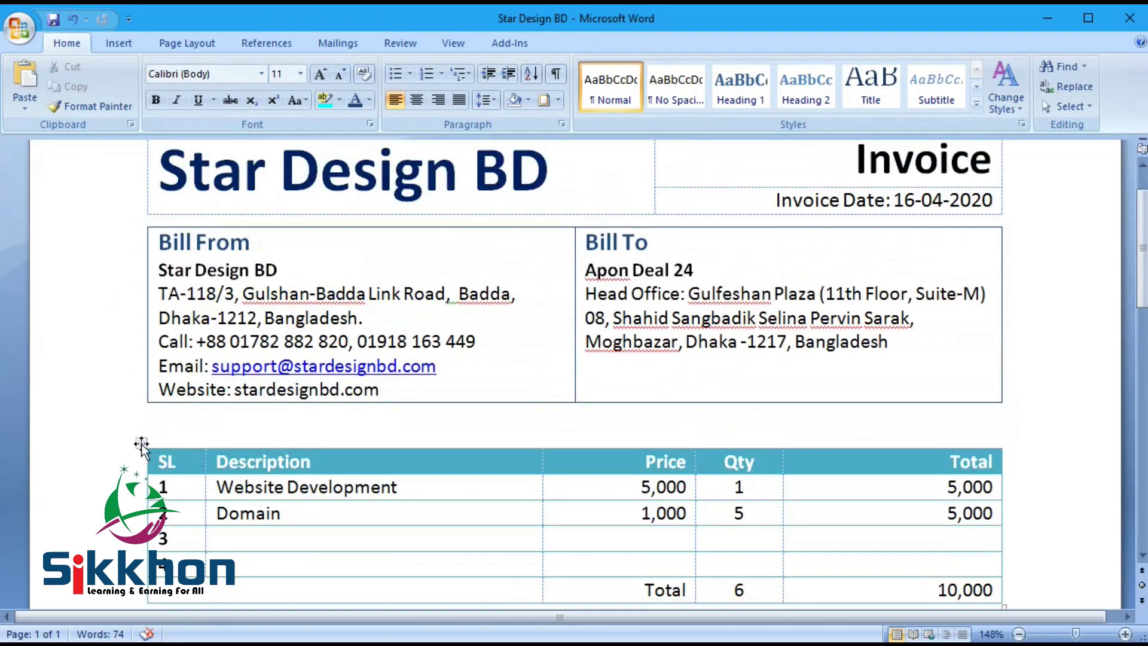
Step: Switch the item table to the Medium Shading 1 - Accent 5 style
click(141, 445)
scroll(371, 239, down, 1)
click(611, 20)
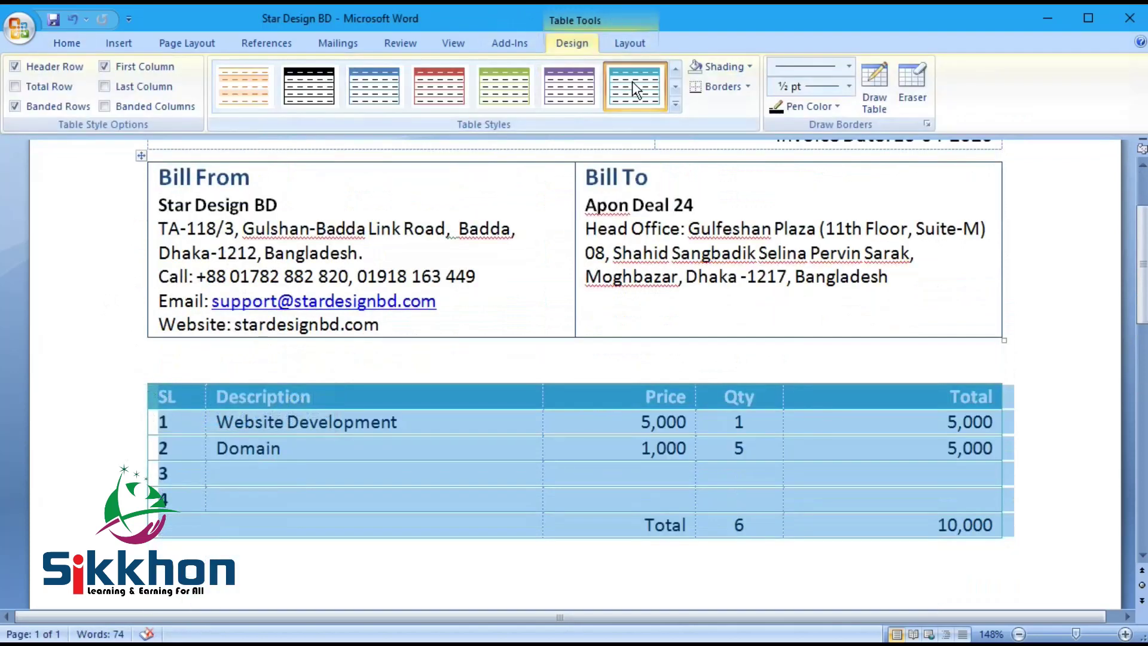
click(676, 105)
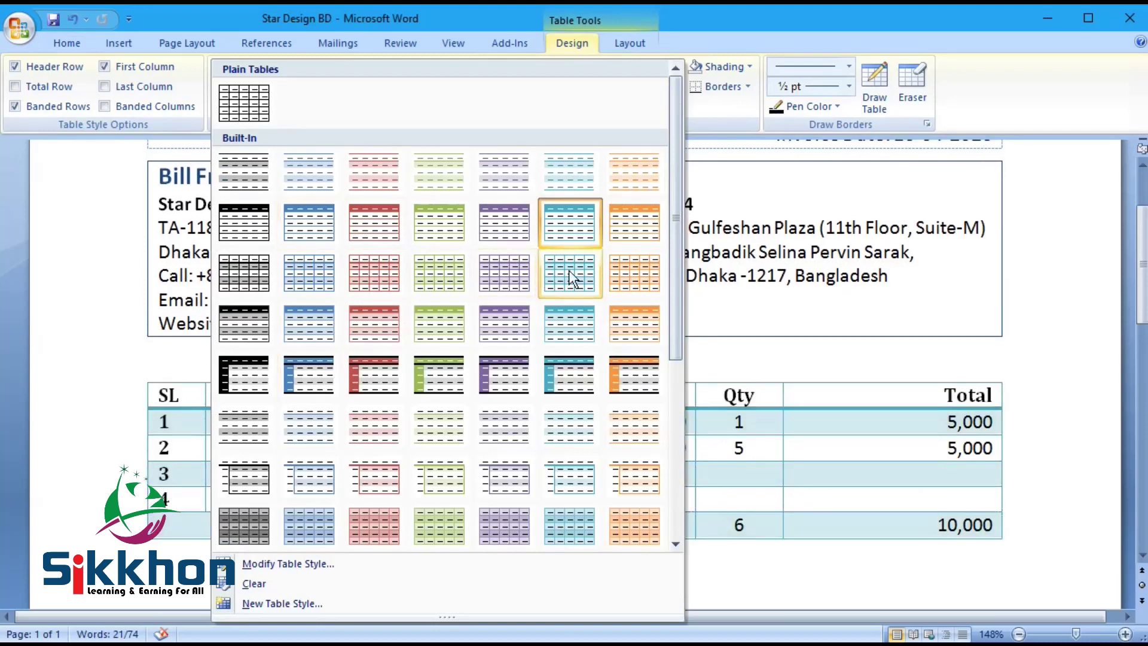
click(583, 320)
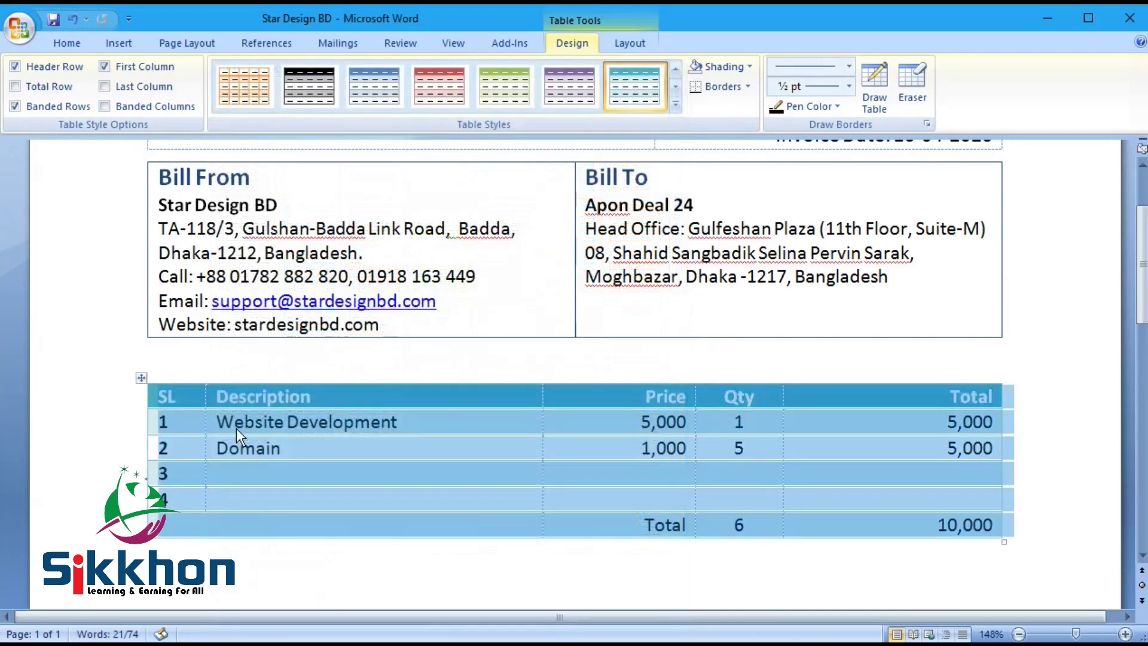
click(247, 397)
mouse_move(181, 396)
mouse_down()
mouse_move(738, 413)
mouse_move(808, 397)
mouse_up()
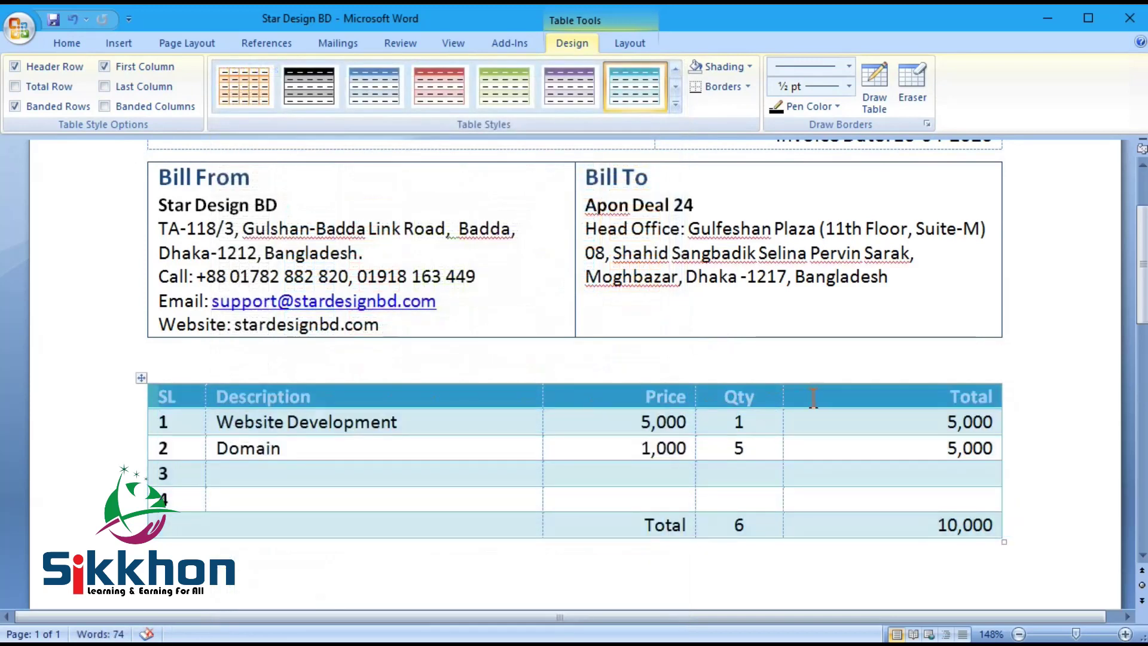
click(67, 44)
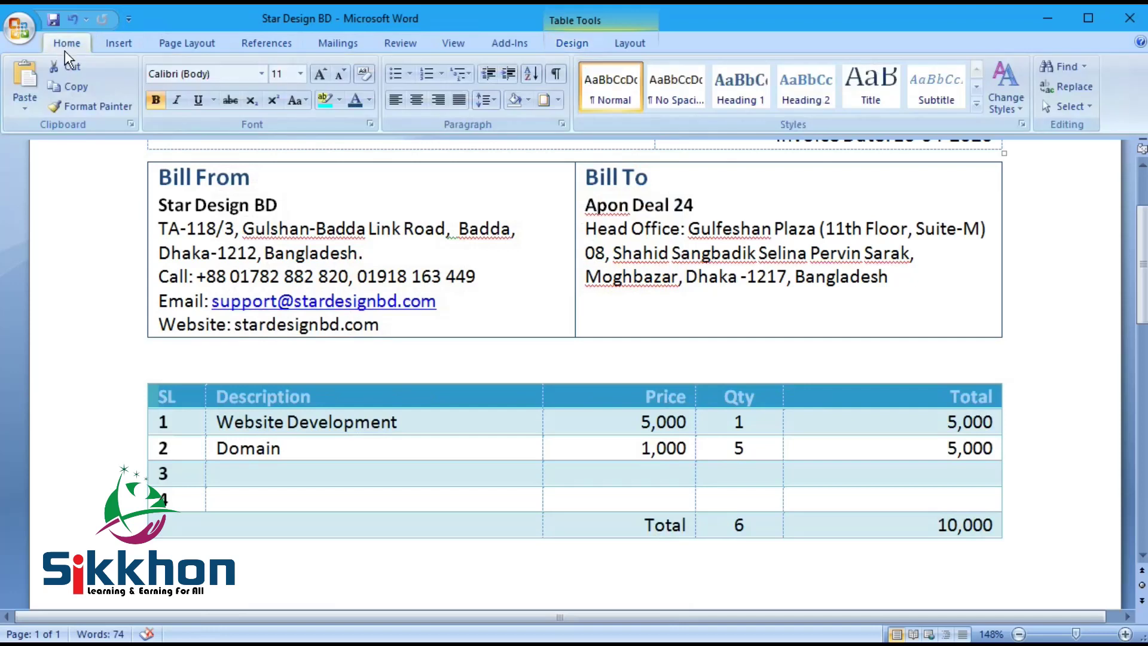
Step: Shade the item table's header row dark blue, save, and make the row taller
click(558, 100)
click(529, 100)
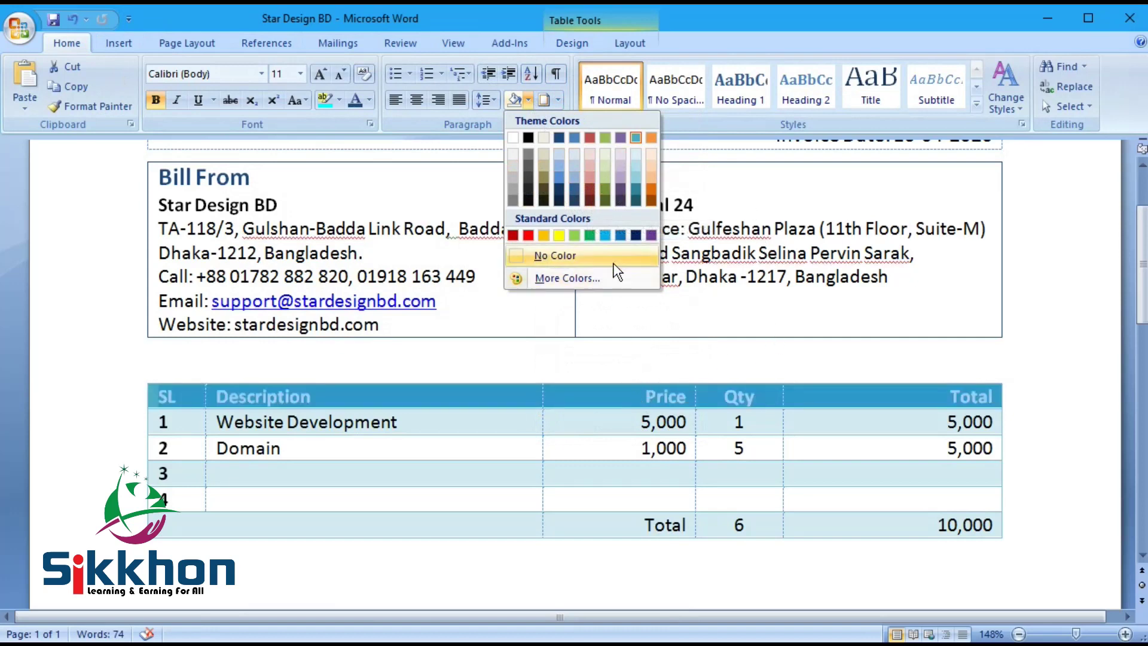
click(619, 231)
click(464, 454)
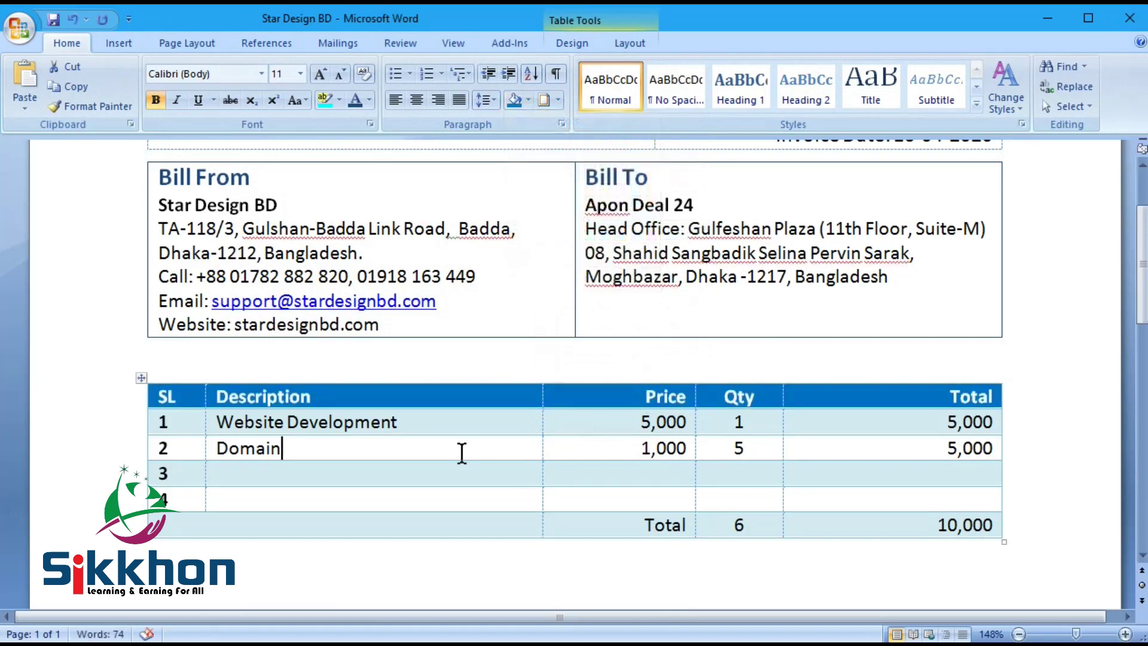
key(ctrl+s)
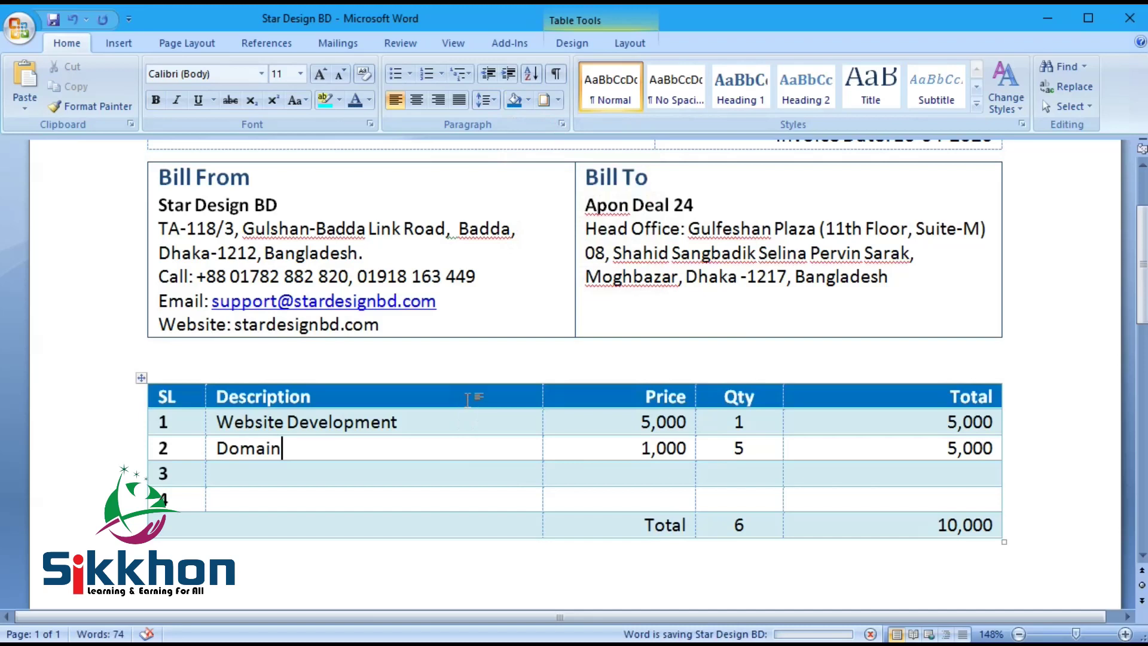
drag(477, 409, 477, 417)
Step: Apply Align Center Left to the header row labels
drag(281, 399, 759, 401)
right_click(633, 398)
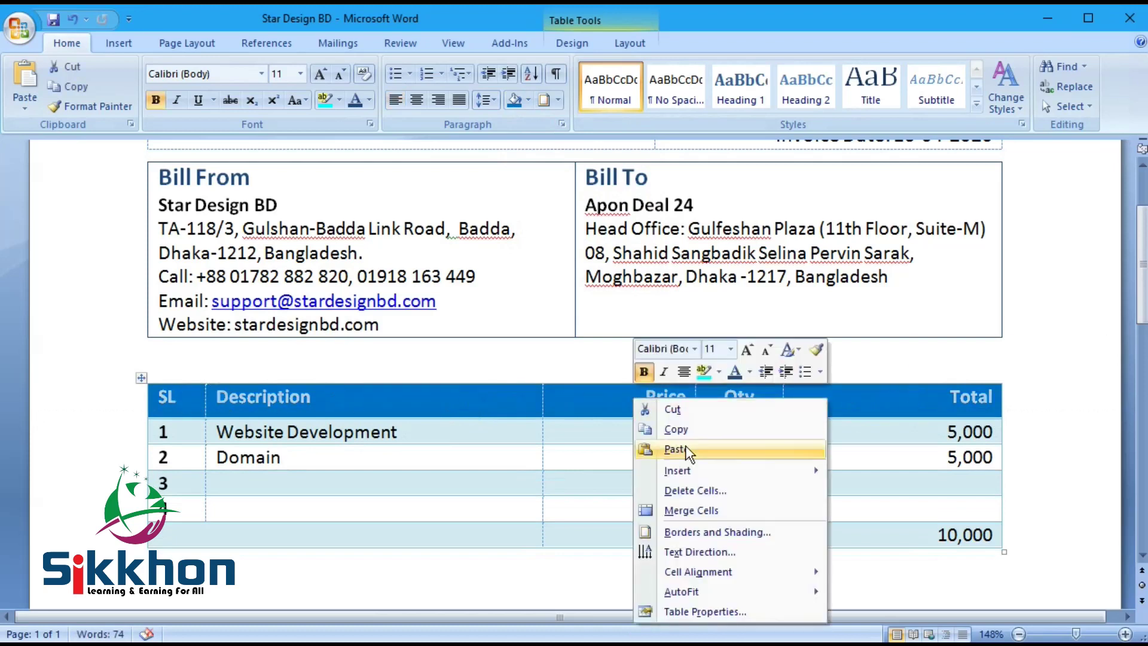
mouse_move(723, 573)
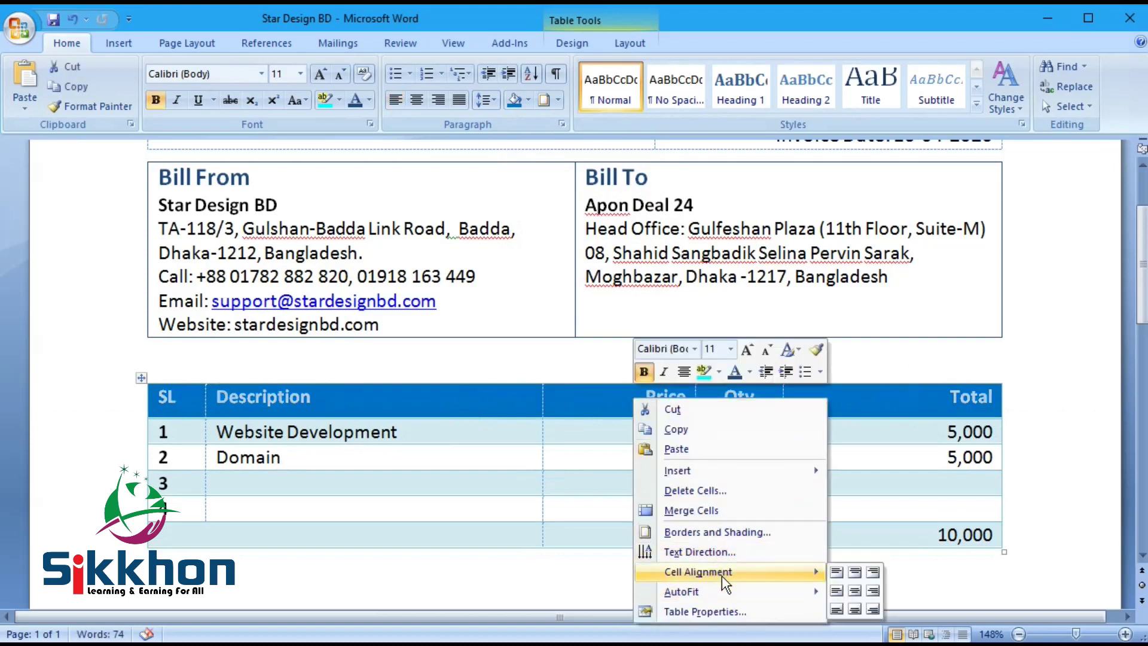
click(836, 591)
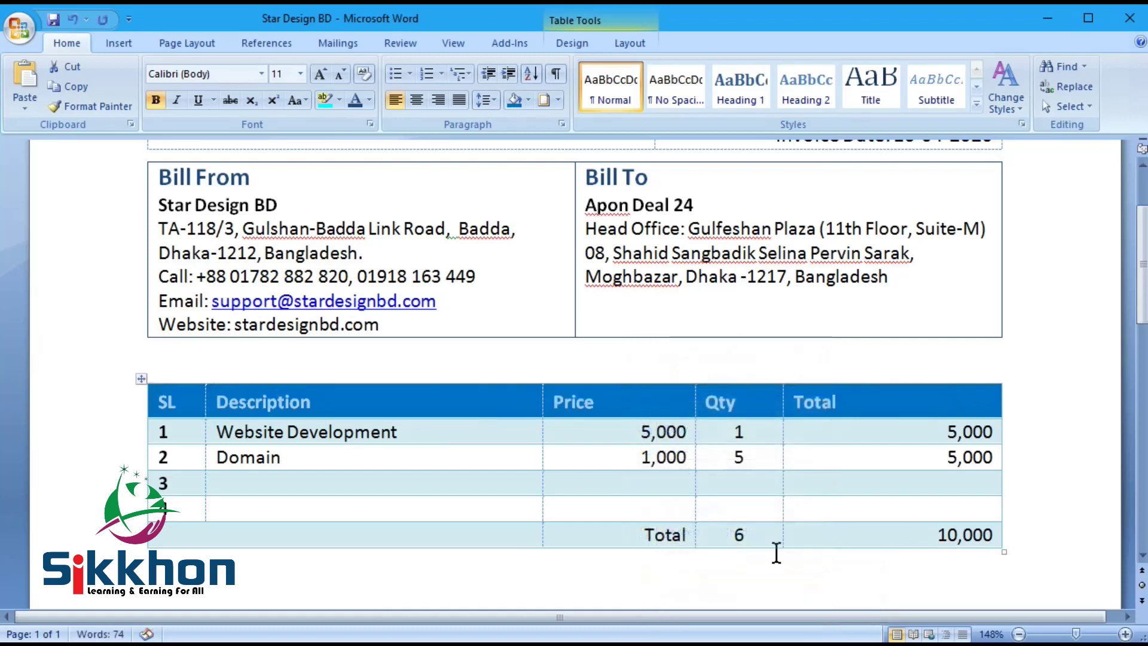
Step: Right-align the Price and Total headings, centre Qty, and save
click(636, 399)
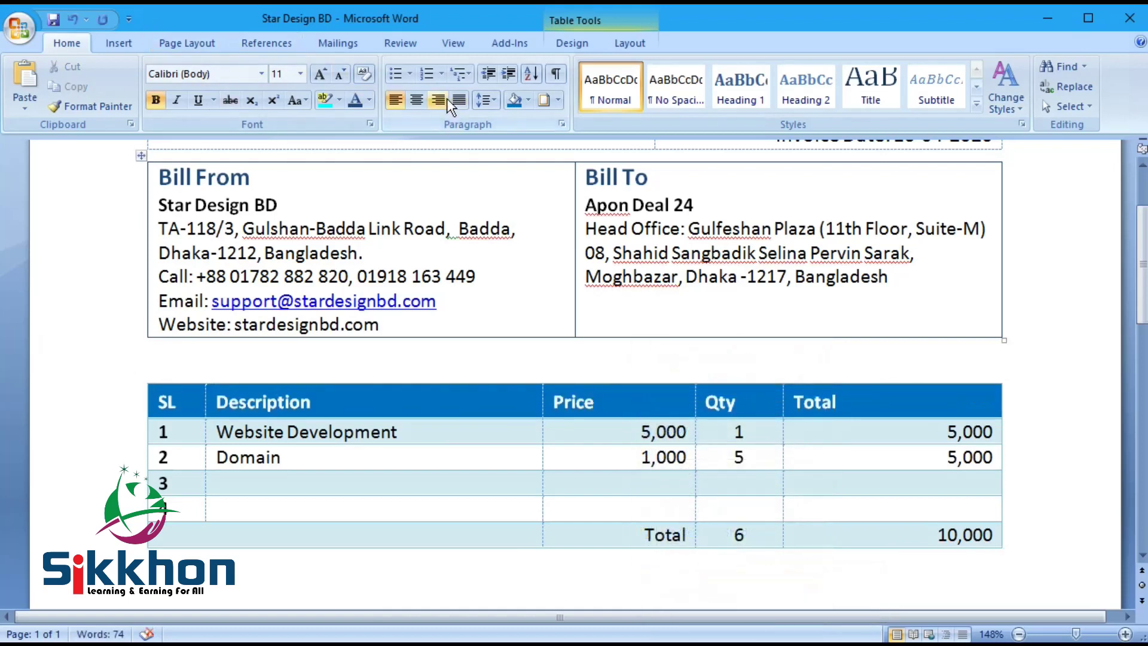
click(438, 100)
click(839, 401)
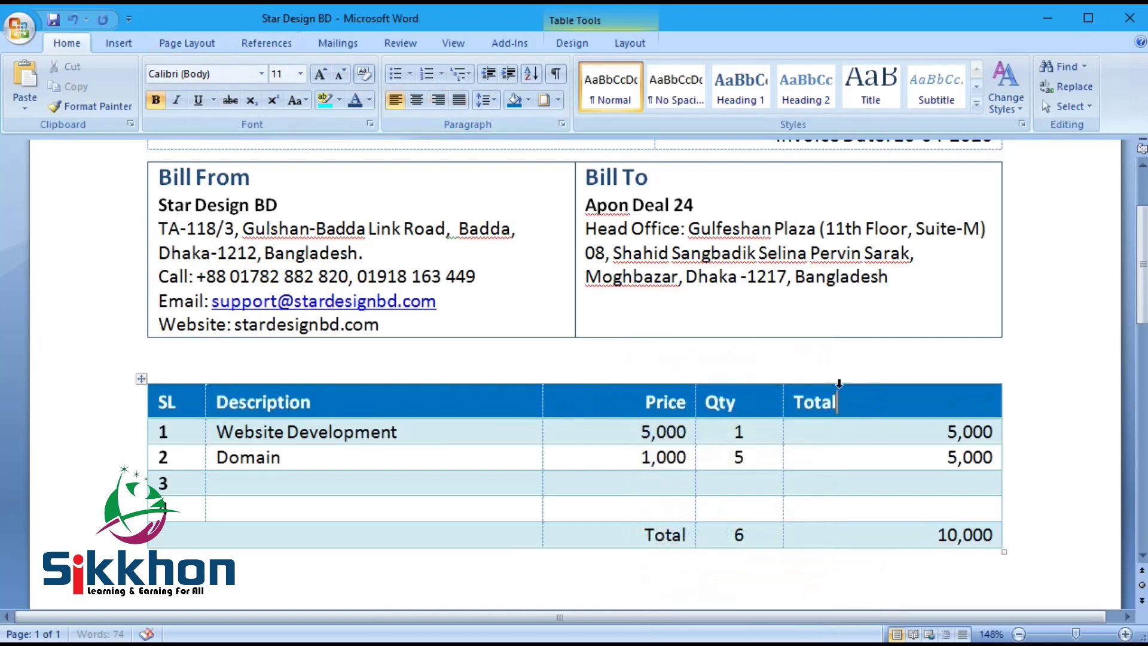
click(439, 100)
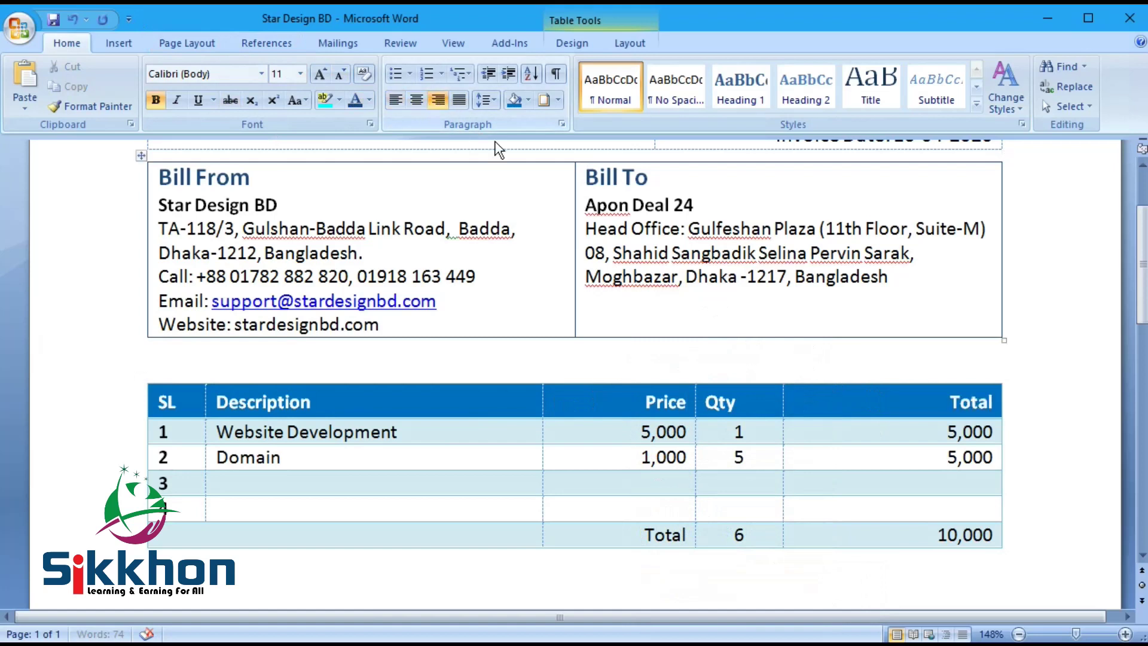
click(417, 100)
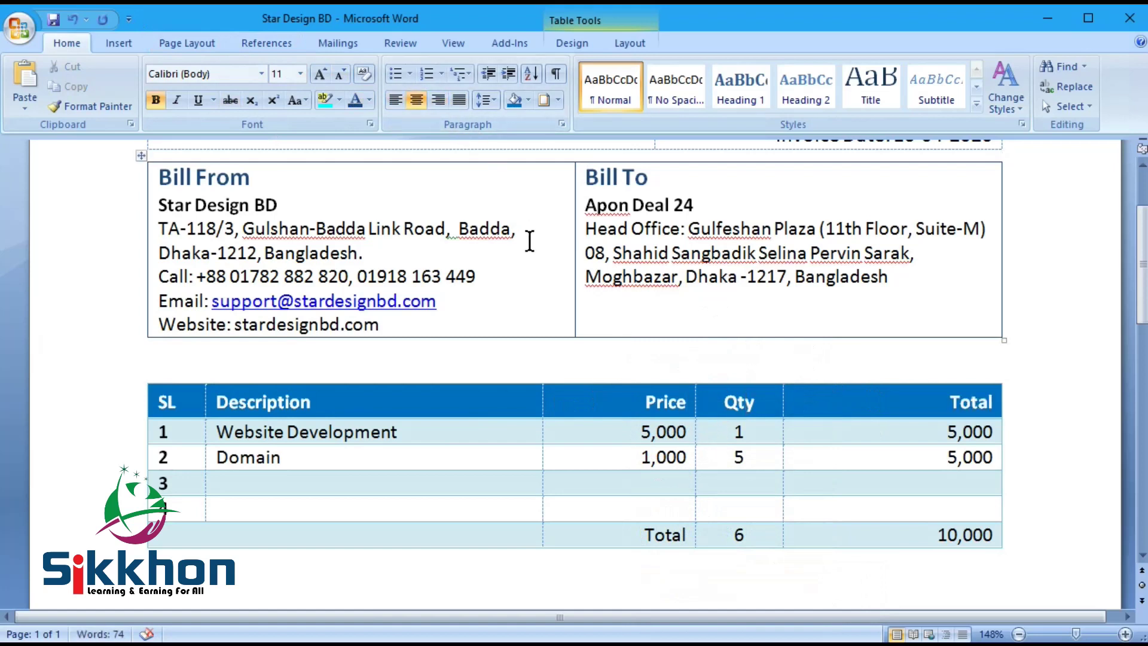
key(ctrl+s)
Step: Make the item rows taller and apply Align Center Left to rows 1 through Total
drag(189, 443, 192, 515)
drag(197, 450, 197, 458)
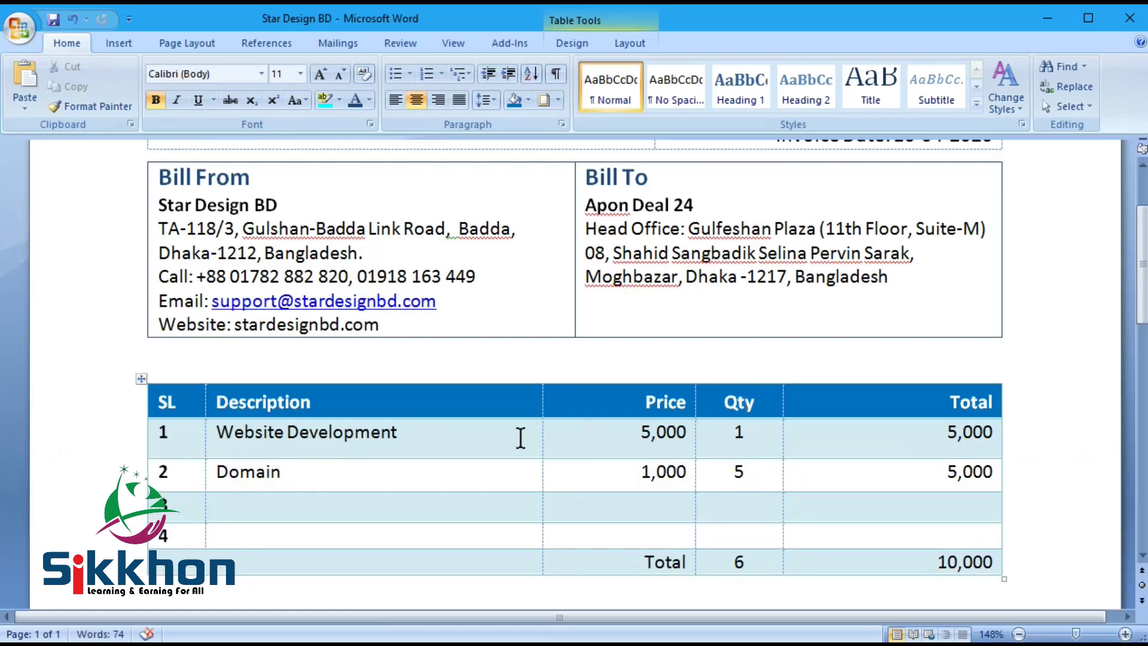
drag(168, 423, 899, 566)
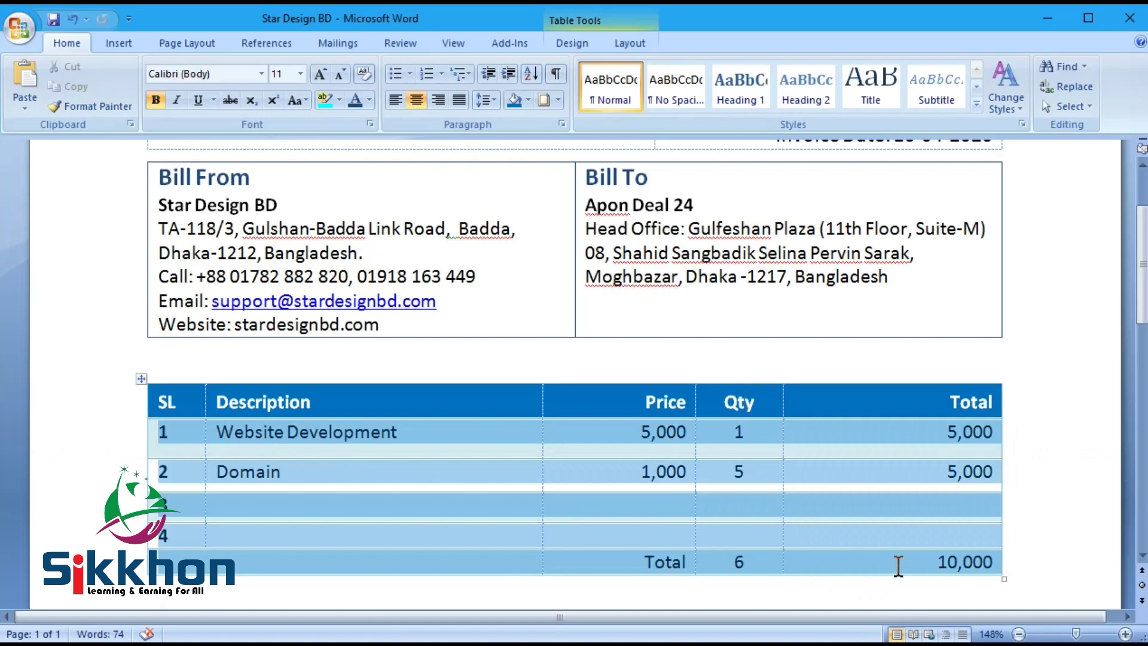
right_click(742, 483)
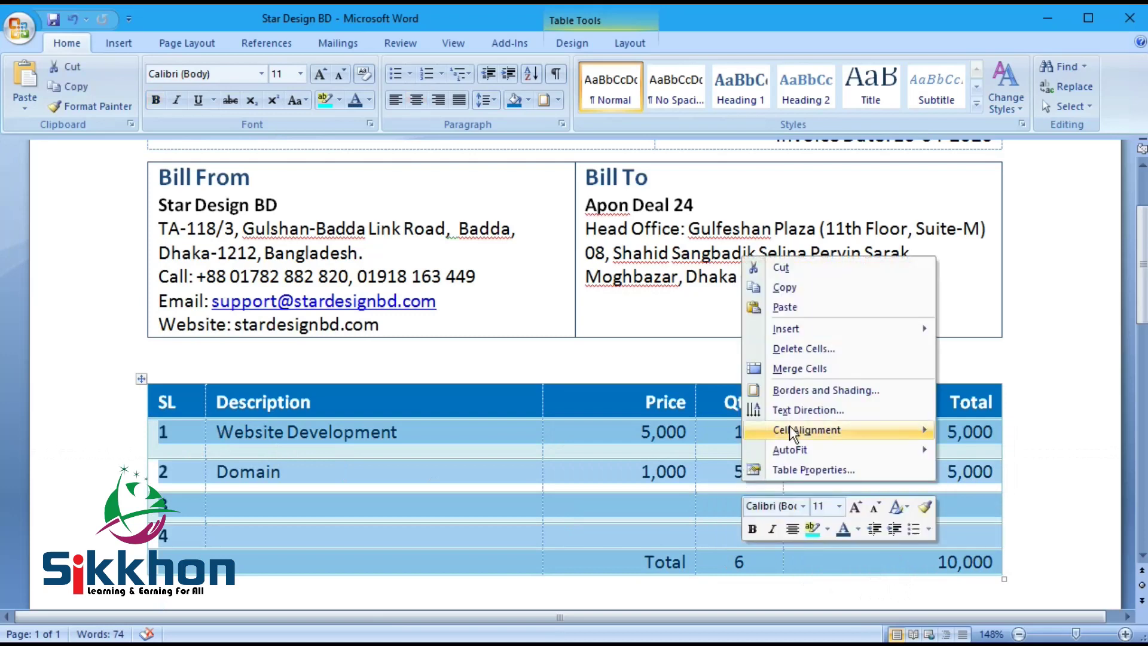
mouse_move(886, 428)
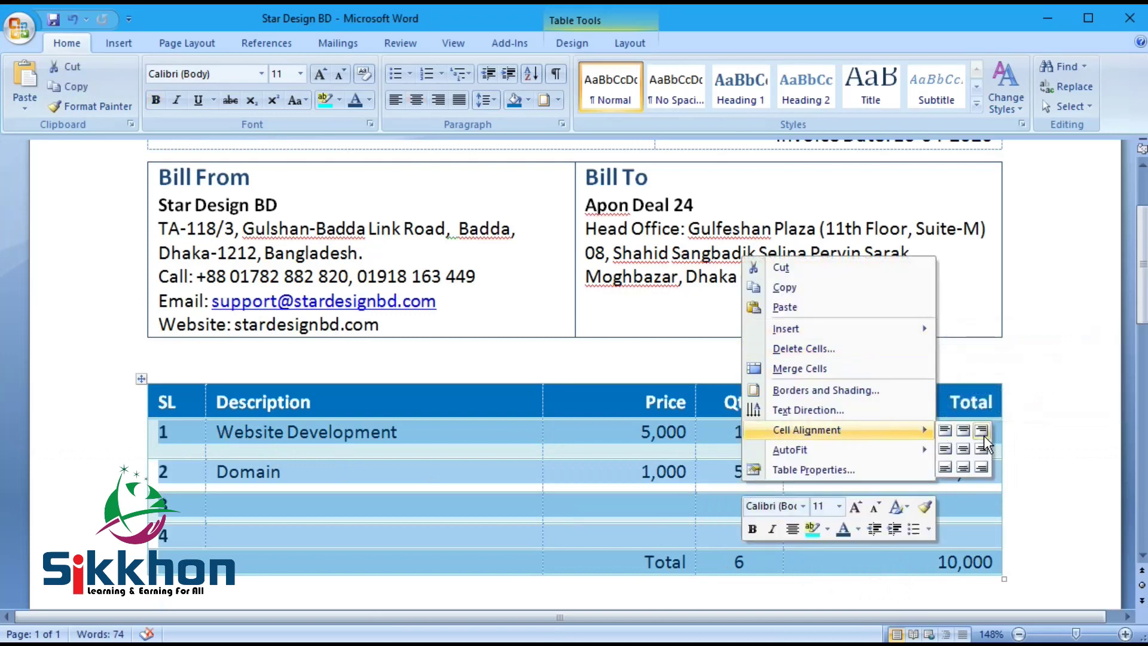
click(948, 450)
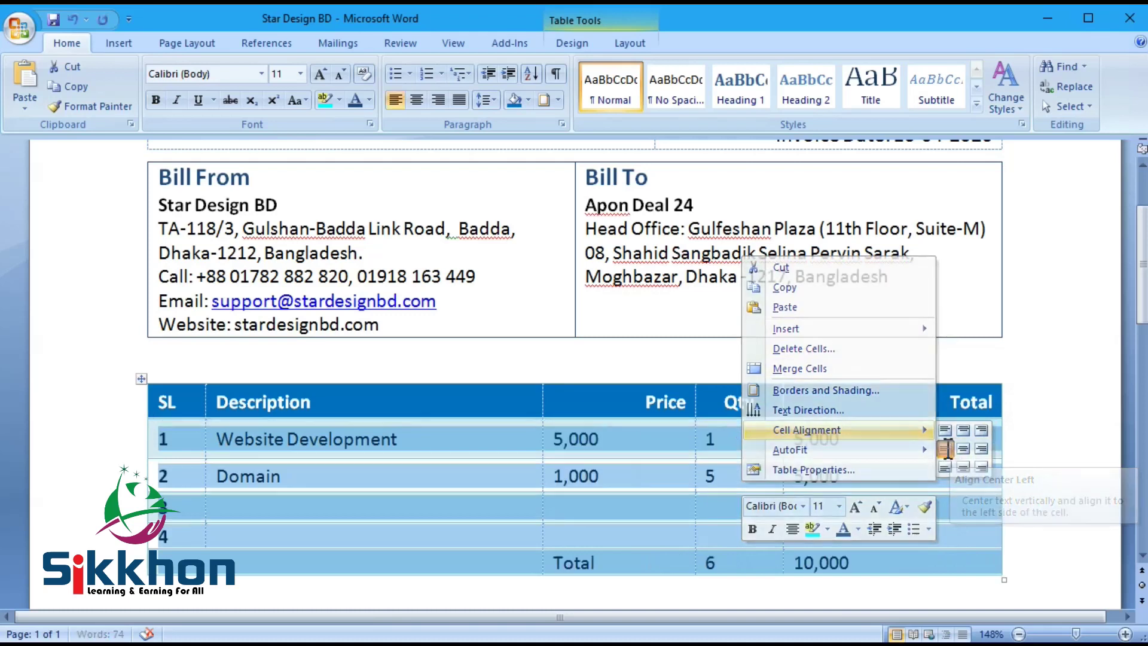
click(630, 442)
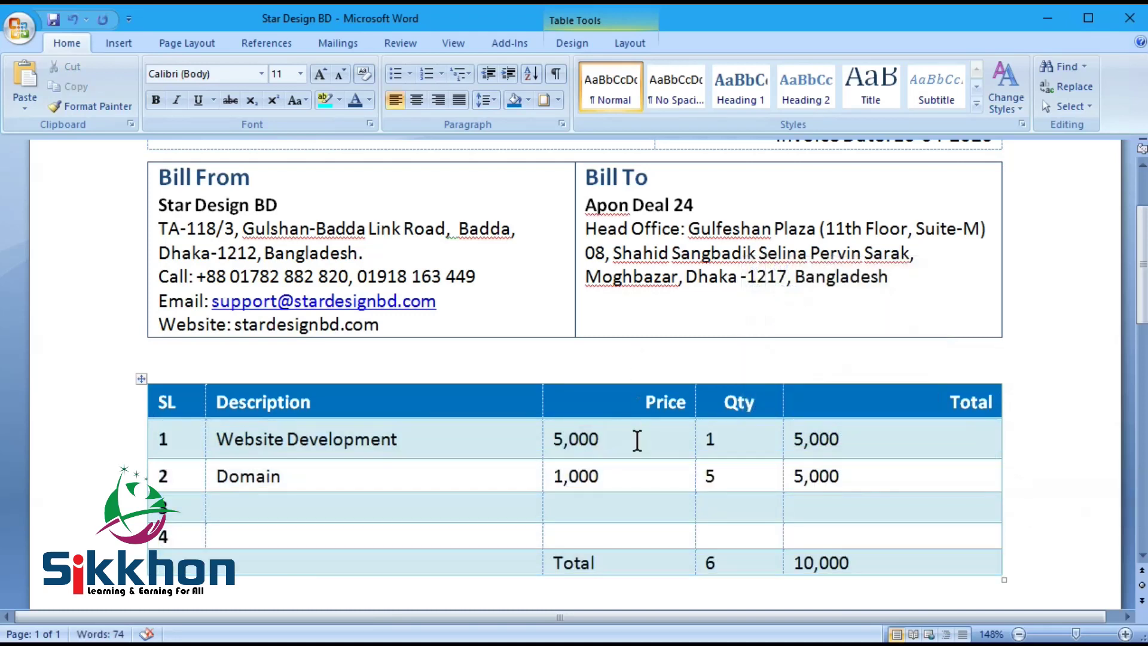
Step: Right-align the Price and Total column values and centre the Qty values
drag(634, 441, 633, 548)
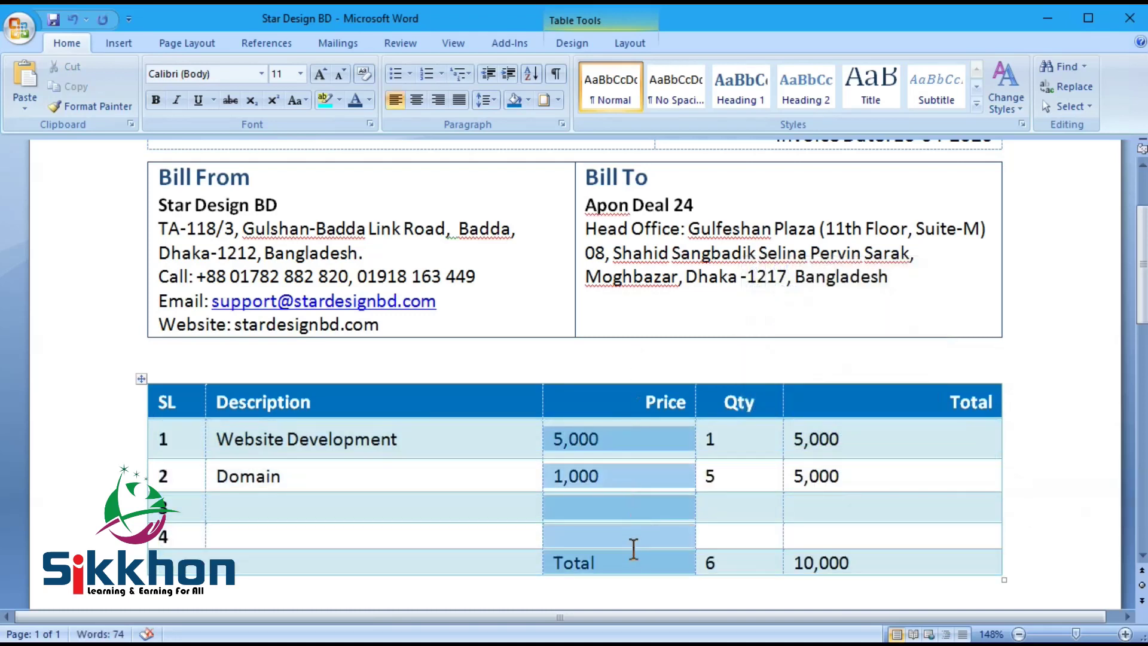
click(438, 100)
drag(752, 436, 759, 578)
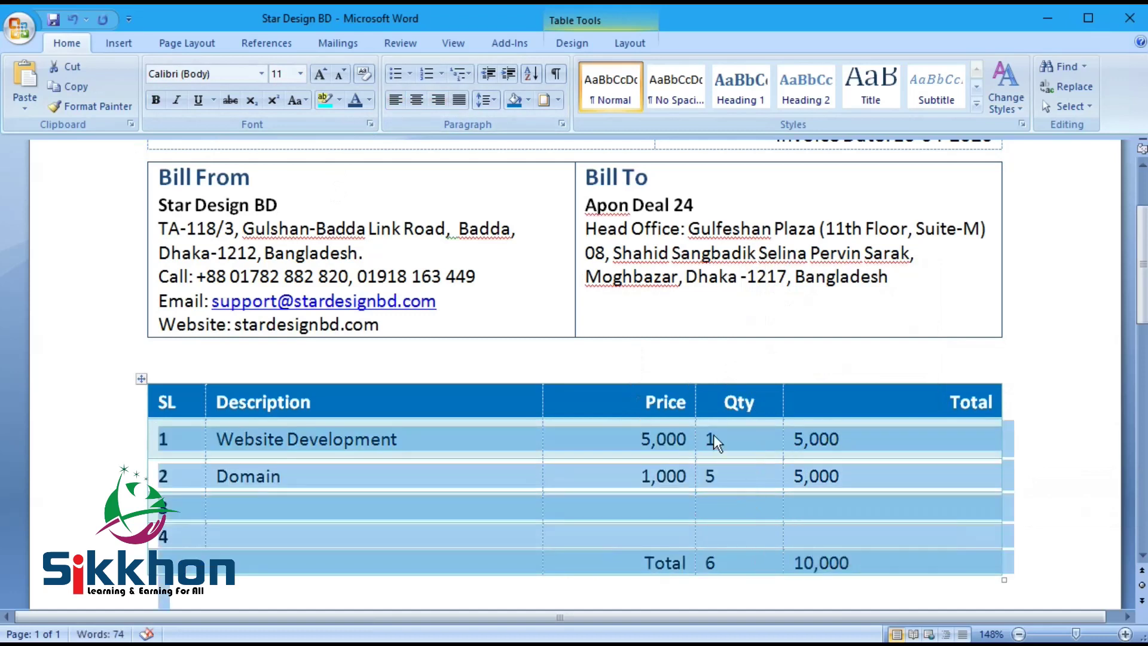
click(741, 441)
drag(742, 437, 725, 568)
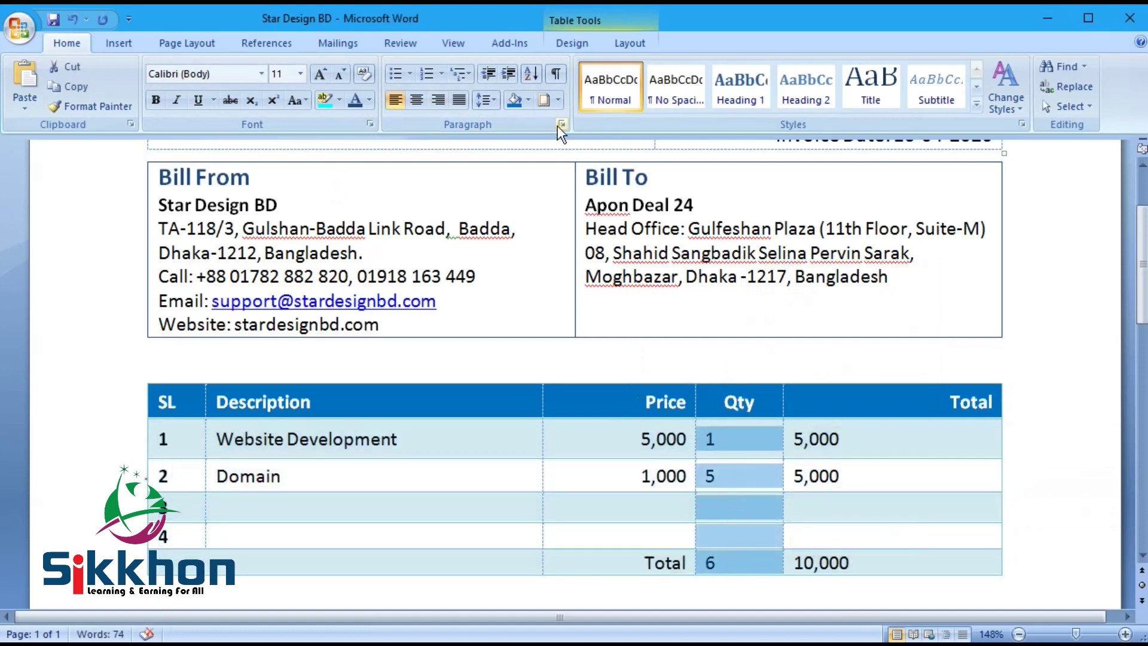
click(417, 100)
drag(888, 426, 889, 566)
click(439, 100)
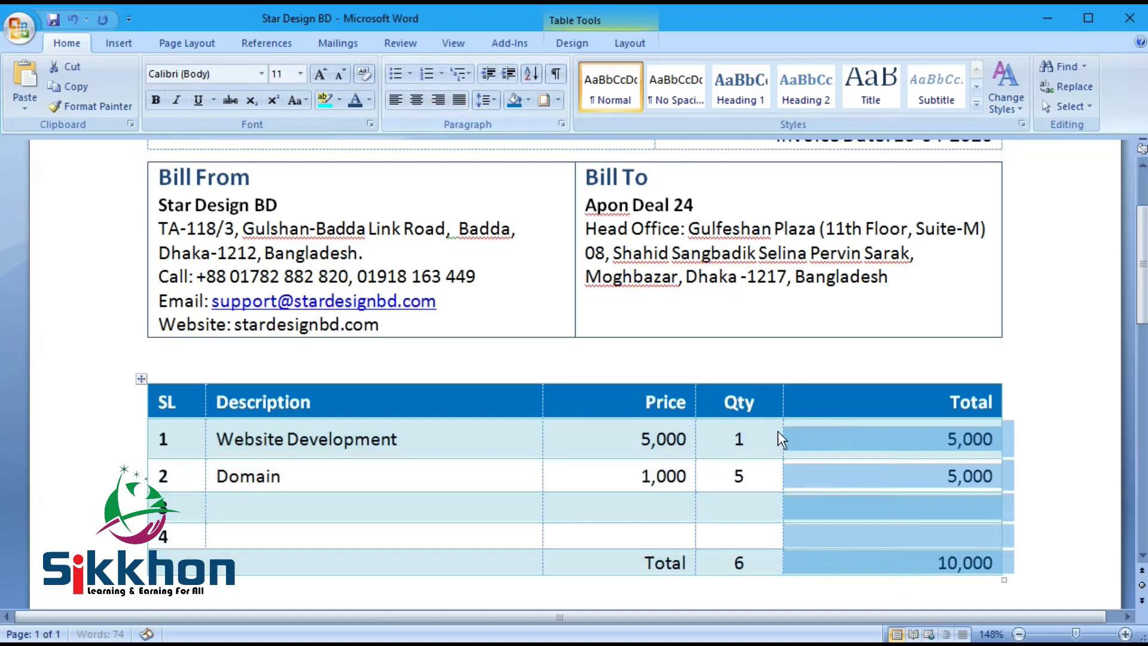
Step: Delete the blank line above the item table so the tables join, and save
click(708, 353)
key(Delete)
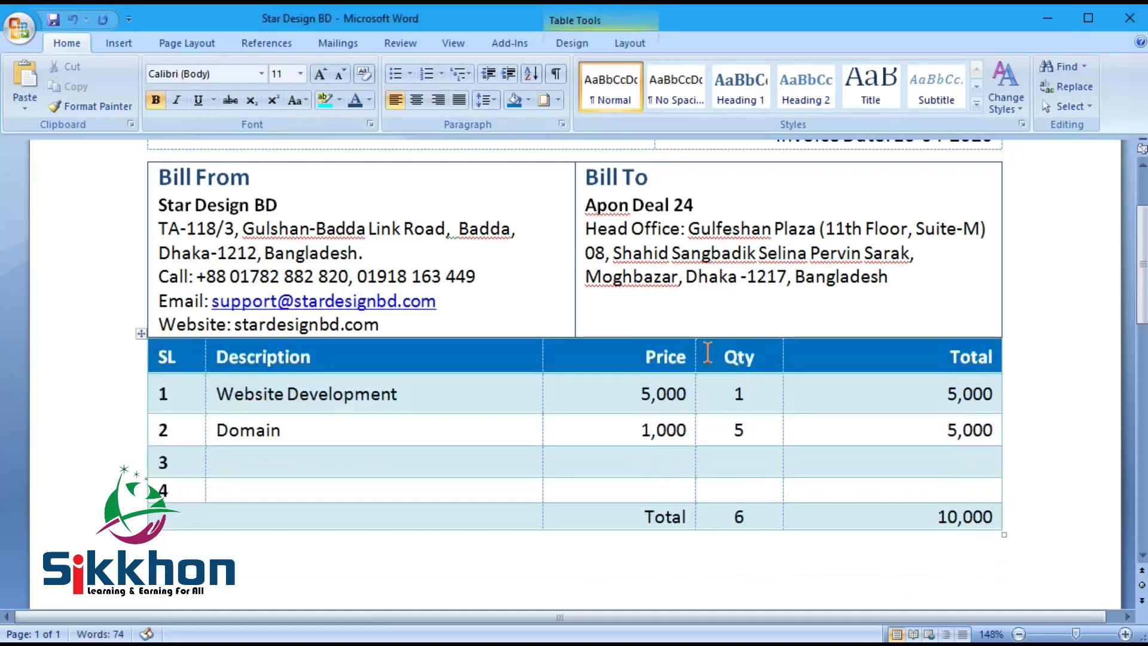
key(ctrl+s)
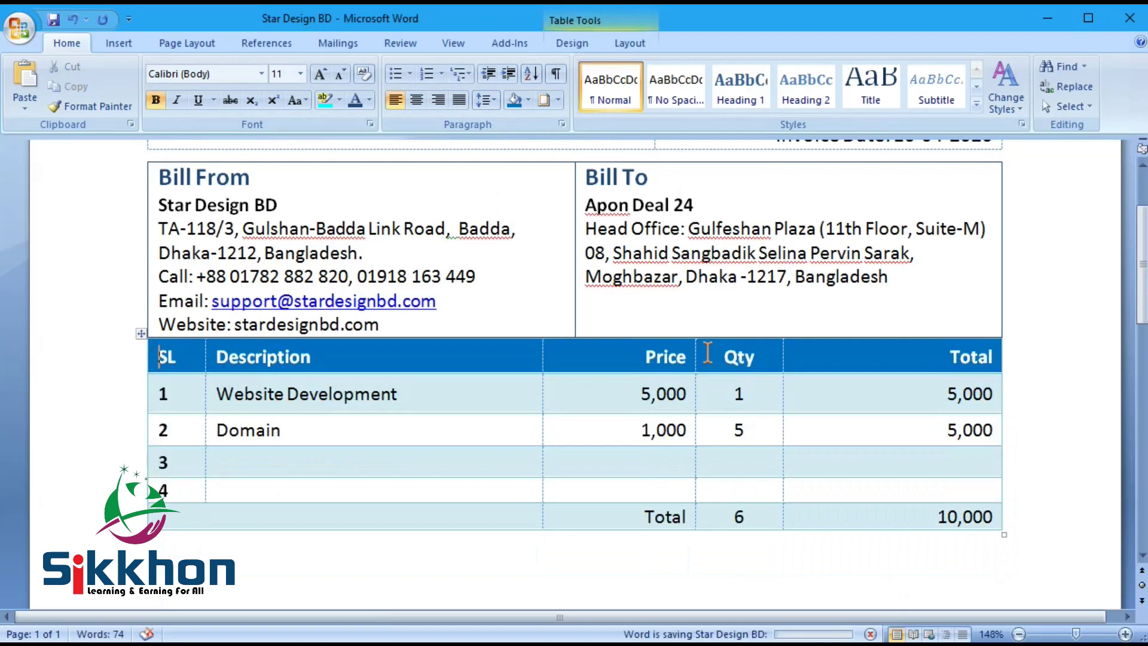
scroll(926, 428, up, 2)
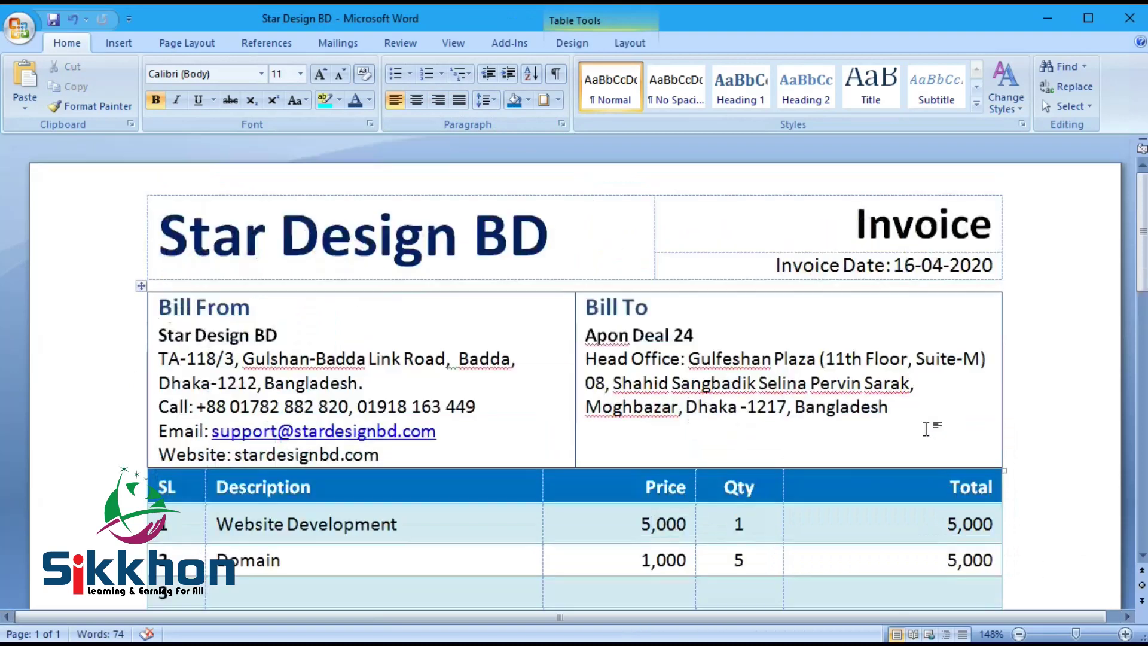
scroll(925, 428, up, 2)
scroll(407, 453, down, 2)
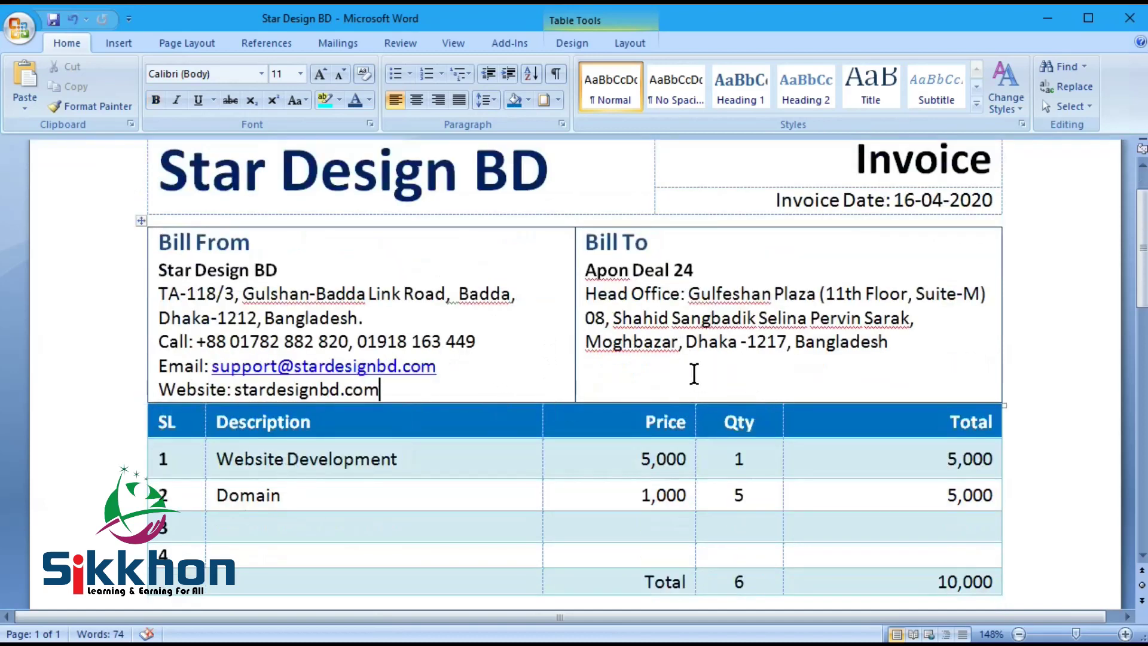
click(154, 419)
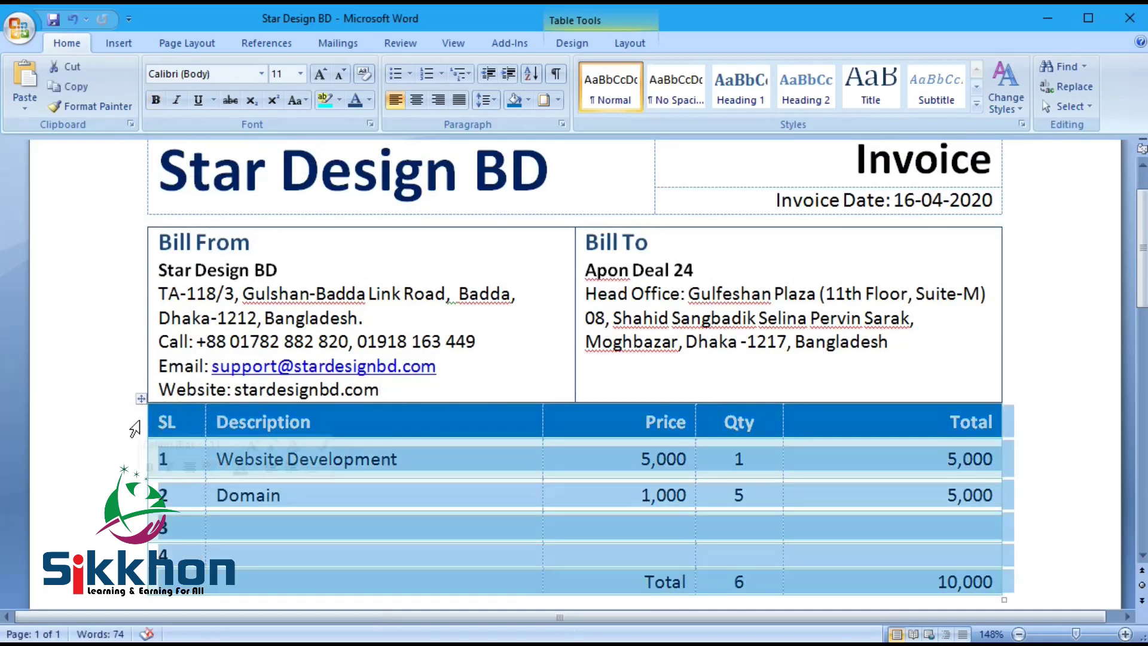
scroll(823, 335, down, 5)
Step: Make the Total row bold and shade it dark navy blue
drag(570, 330, 828, 321)
click(155, 100)
click(441, 317)
drag(477, 314, 825, 313)
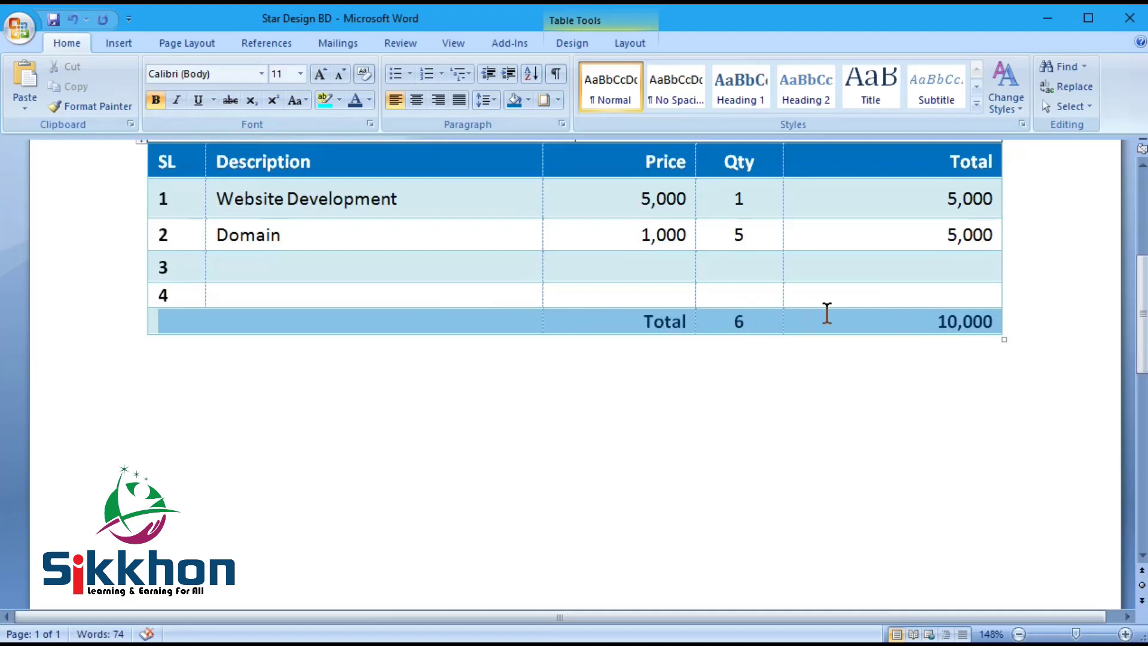
click(529, 99)
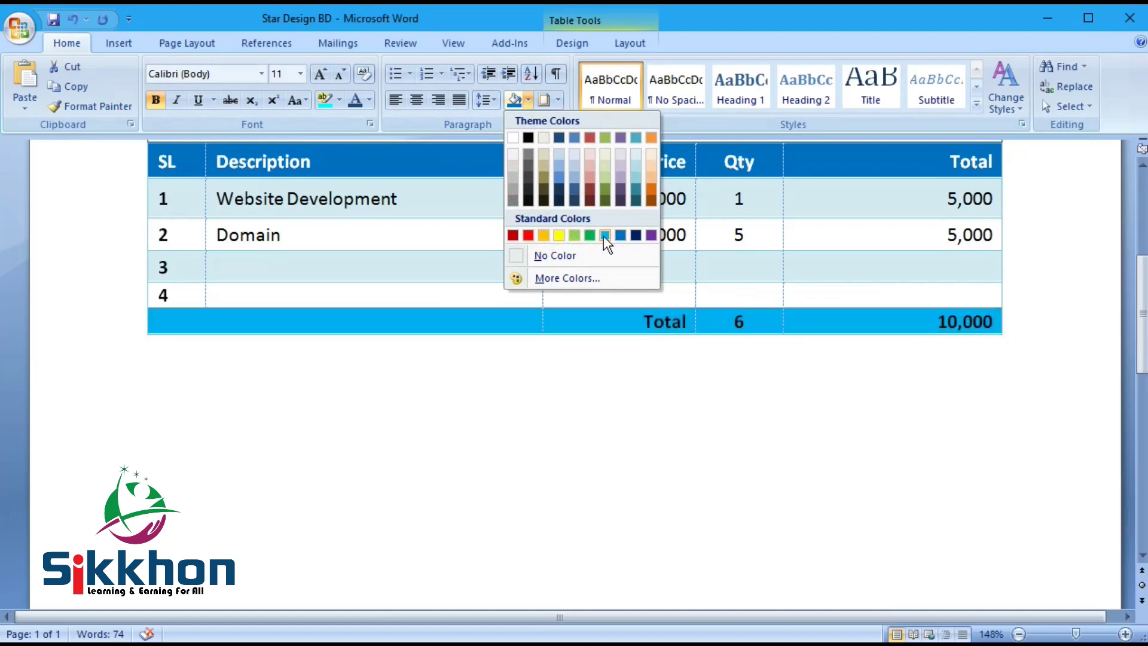
click(636, 235)
Step: Add two new navy rows below the Total row
click(867, 315)
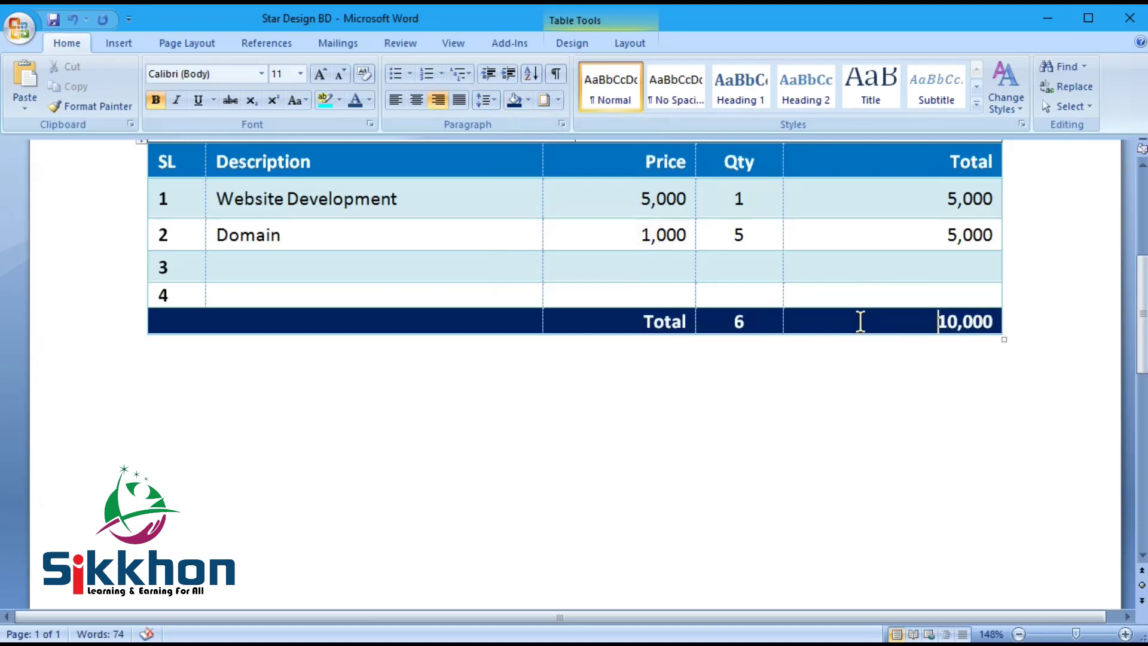
key(Tab)
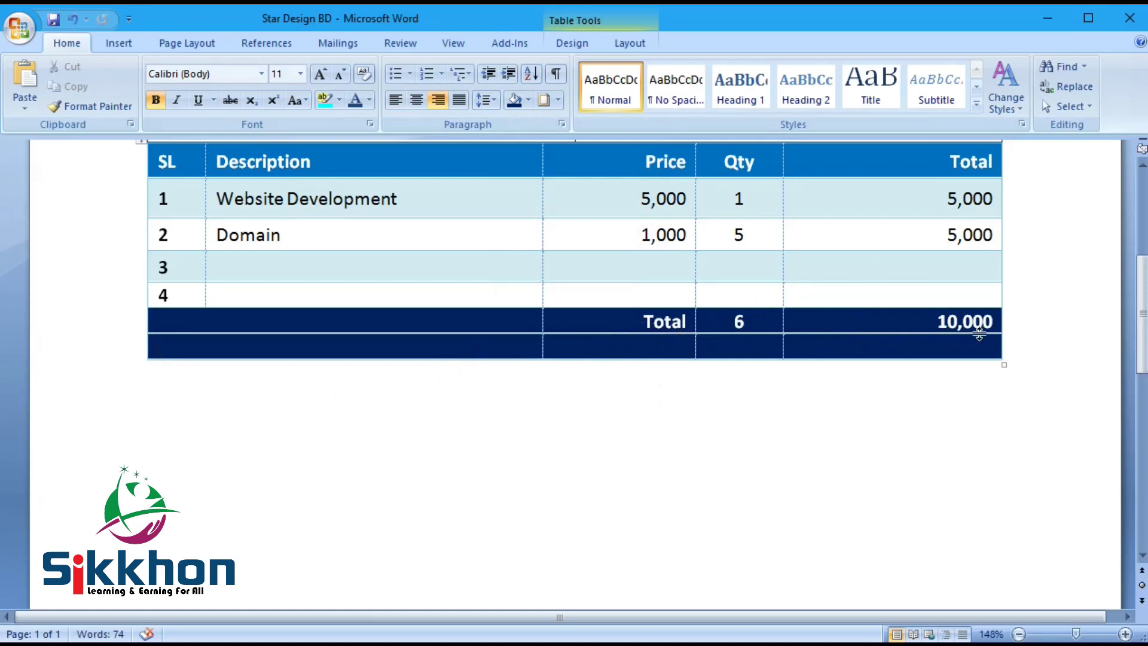
click(948, 347)
key(Tab)
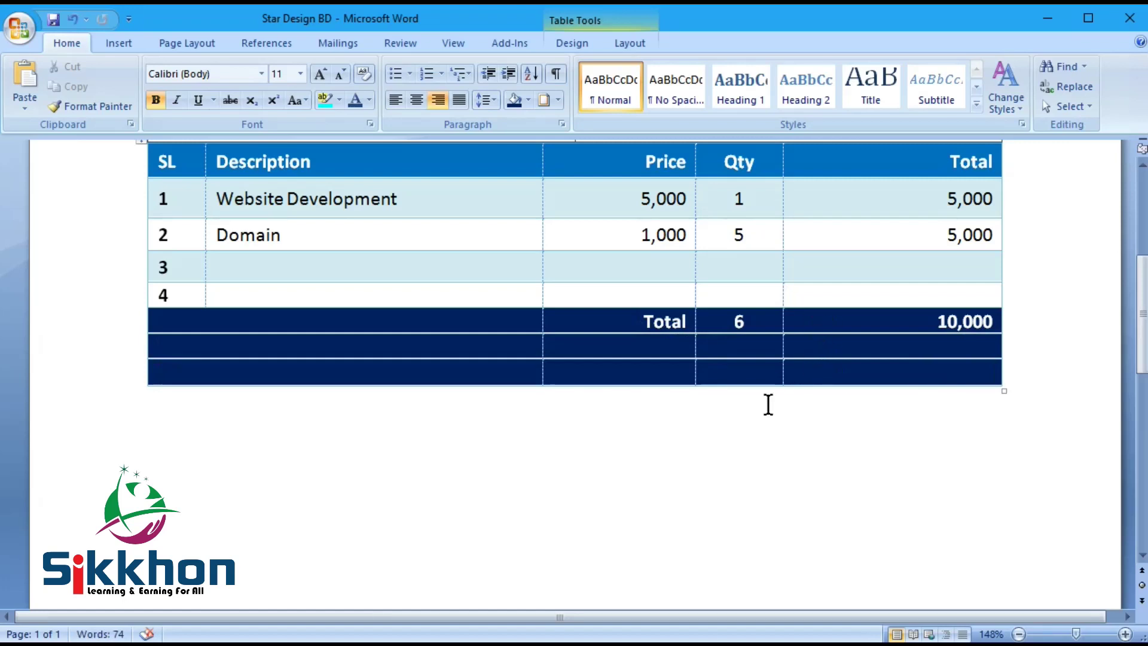
scroll(809, 361, down, 3)
click(495, 350)
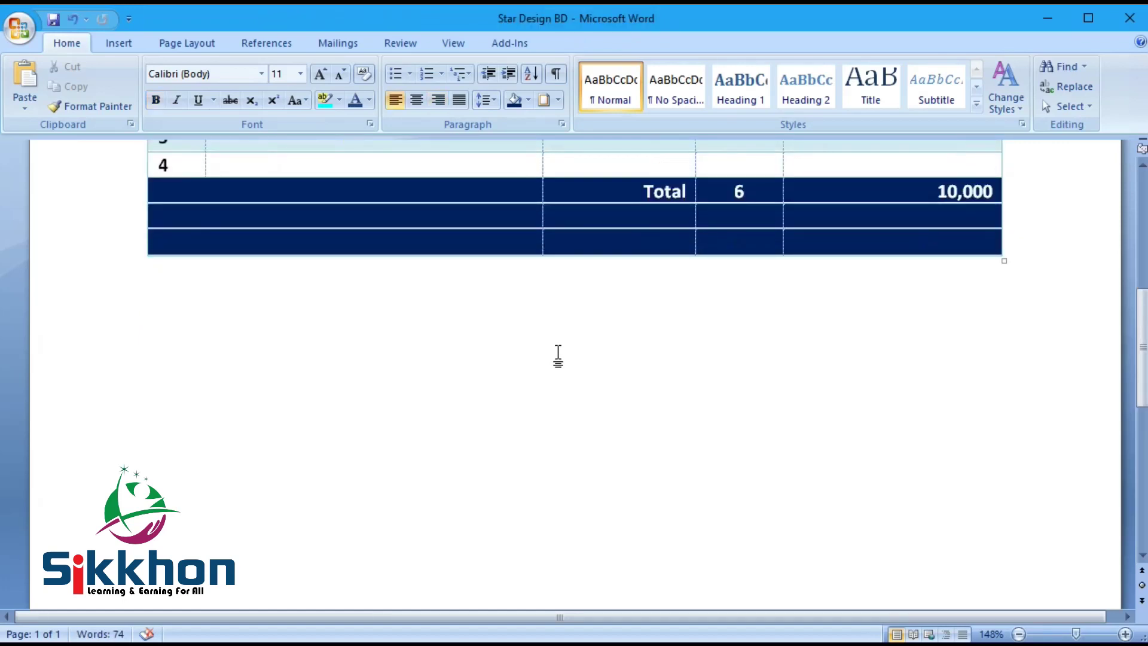
Step: Add a right-aligned 'In Word:' line below the item table and switch to the sample invoice
text(In Word)
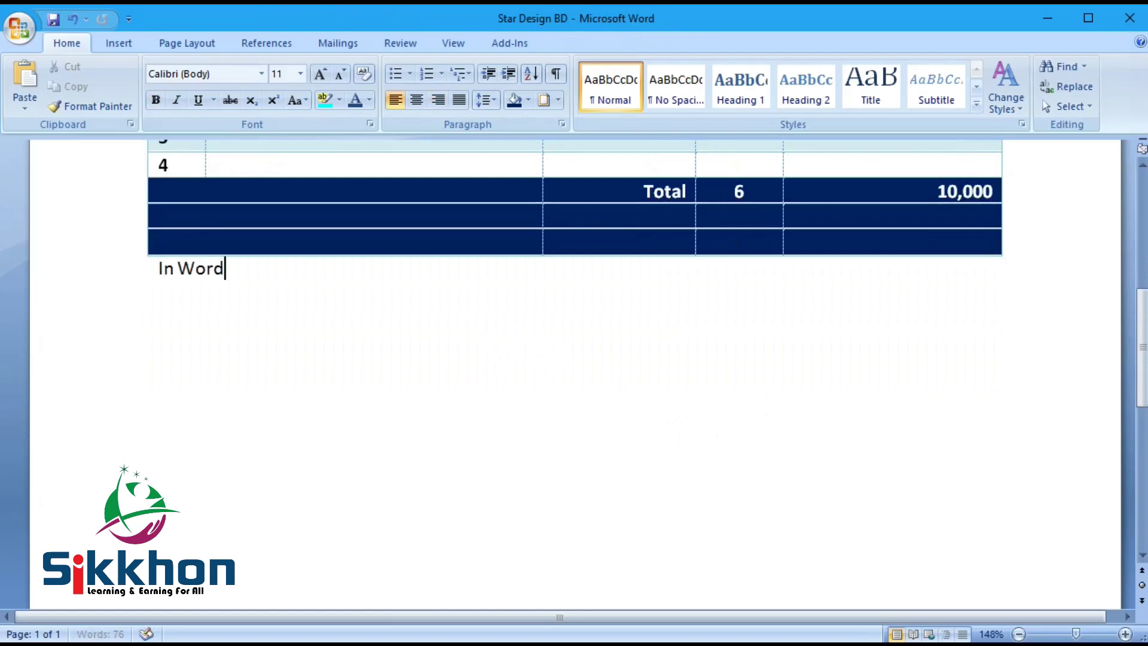
text(:)
click(438, 100)
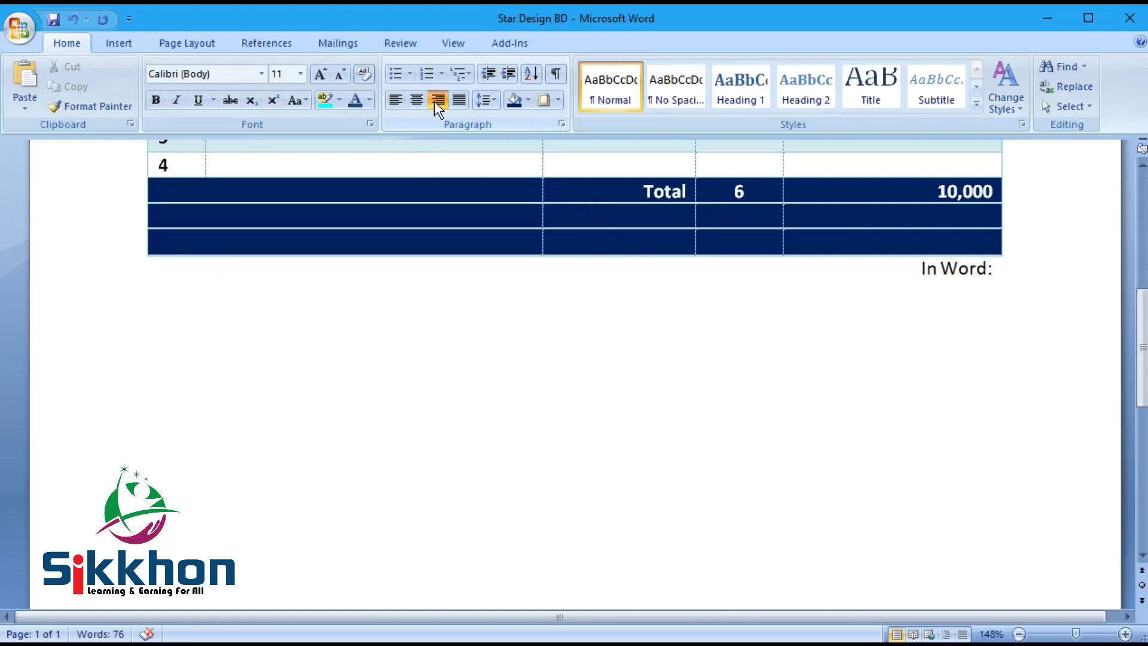
scroll(833, 397, up, 3)
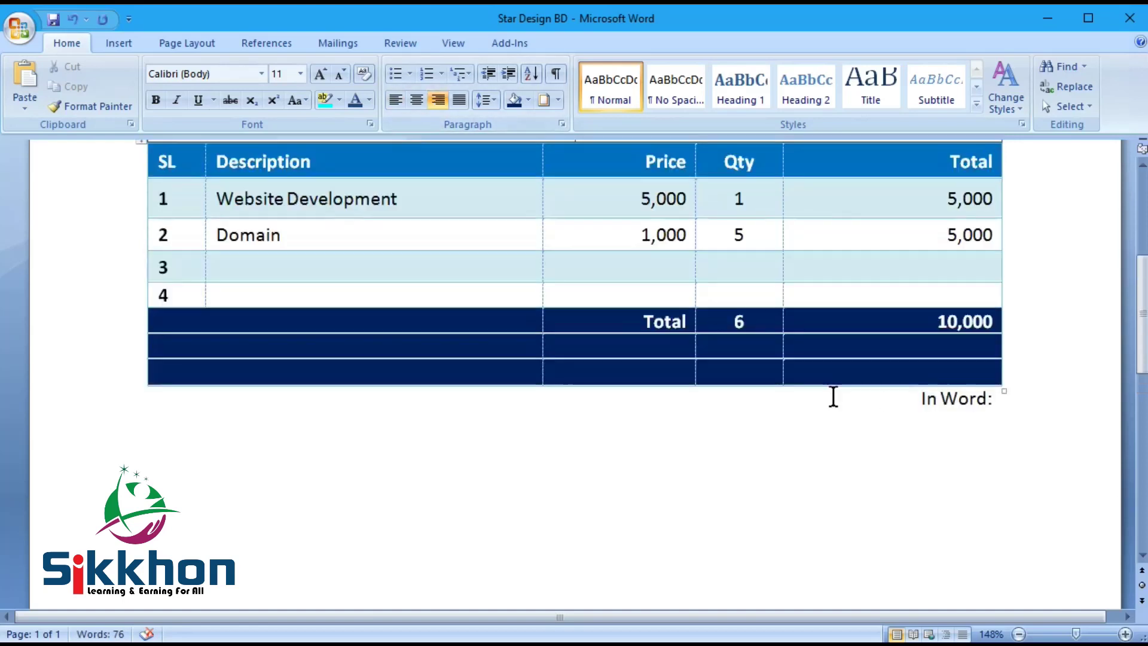
scroll(833, 398, up, 5)
scroll(833, 397, down, 7)
key(Return)
key(alt+Tab)
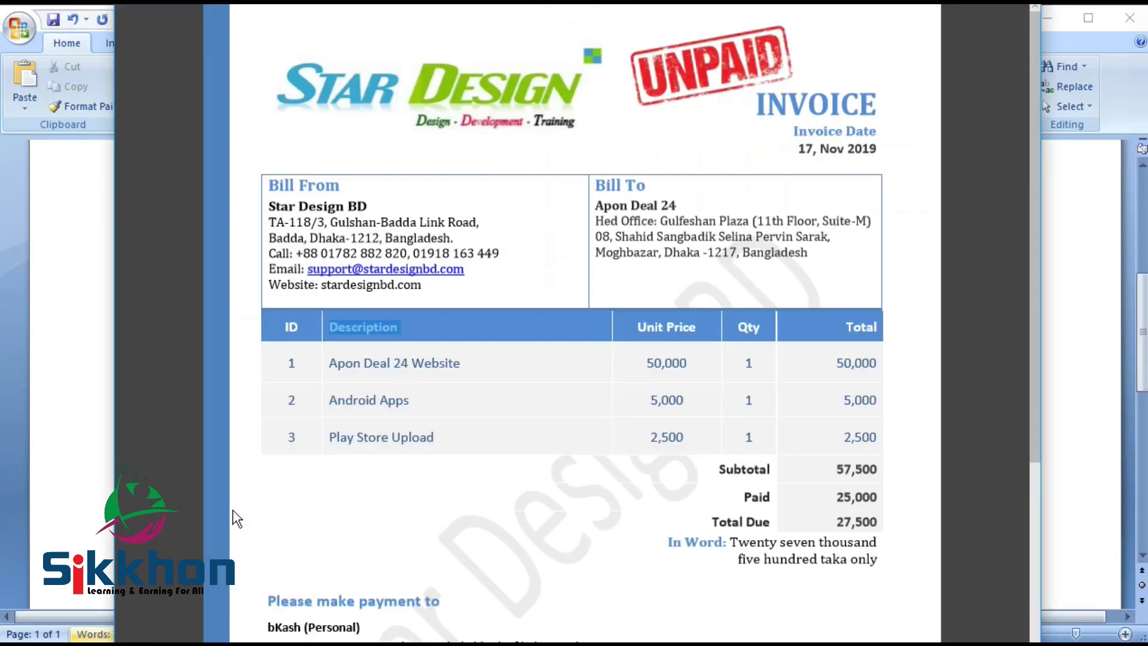
Step: Review the sample invoice's lower section, then add a new line below 'In Word:' in Word
scroll(434, 398, down, 5)
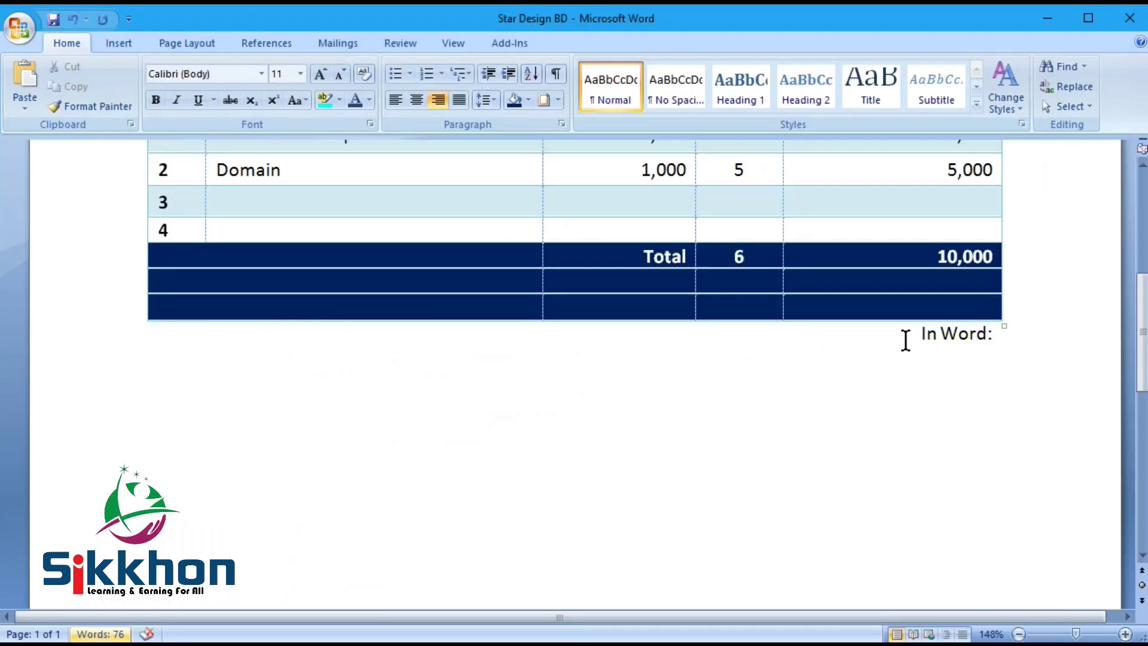
key(Return)
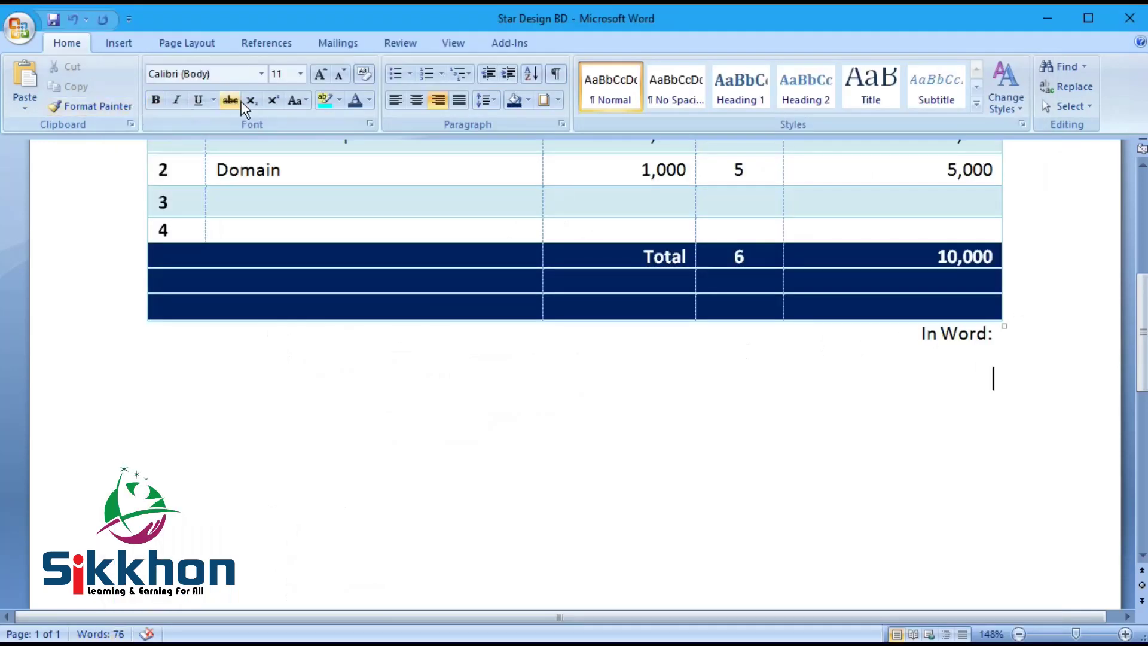
Step: Left-align the line below 'In Word:' and add blank lines before the sign-off
click(396, 100)
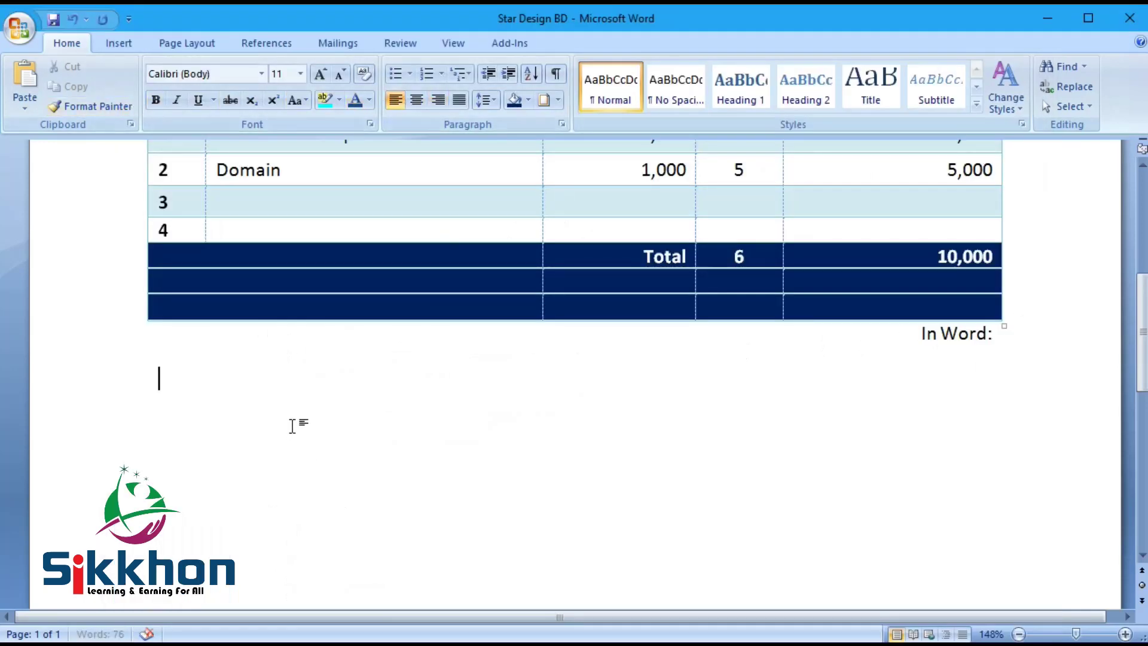
scroll(281, 417, down, 2)
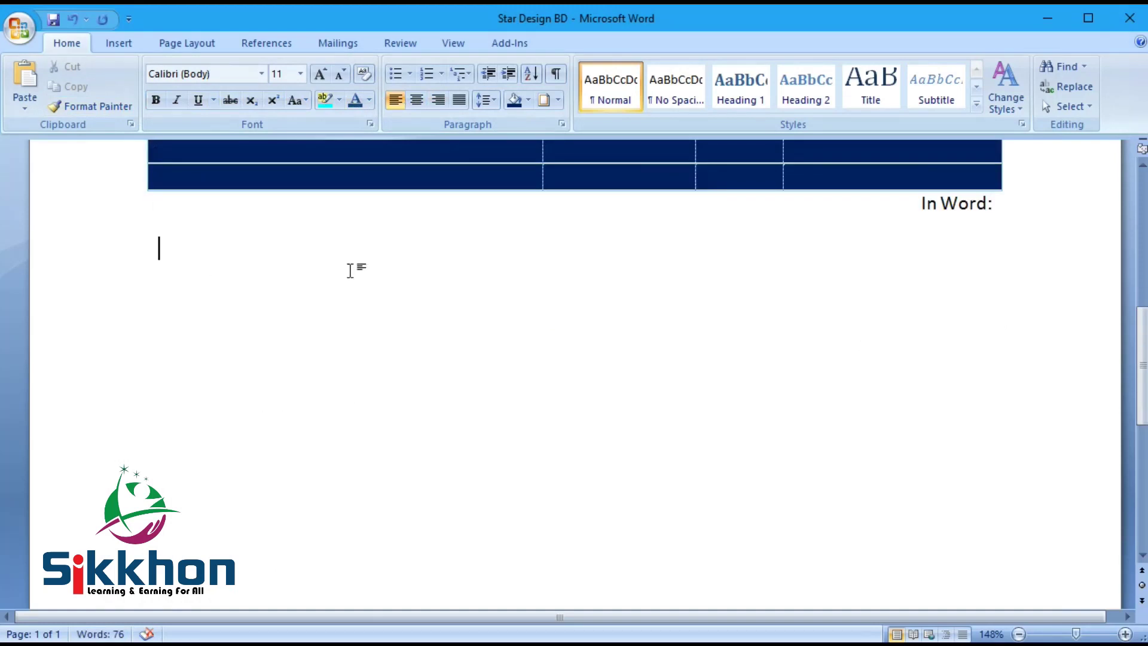
click(203, 326)
key(Return)
key(Return)
key(Return)
key(Return)
key(Return)
key(Return)
scroll(574, 359, up, 8)
scroll(214, 390, up, 3)
scroll(214, 389, down, 10)
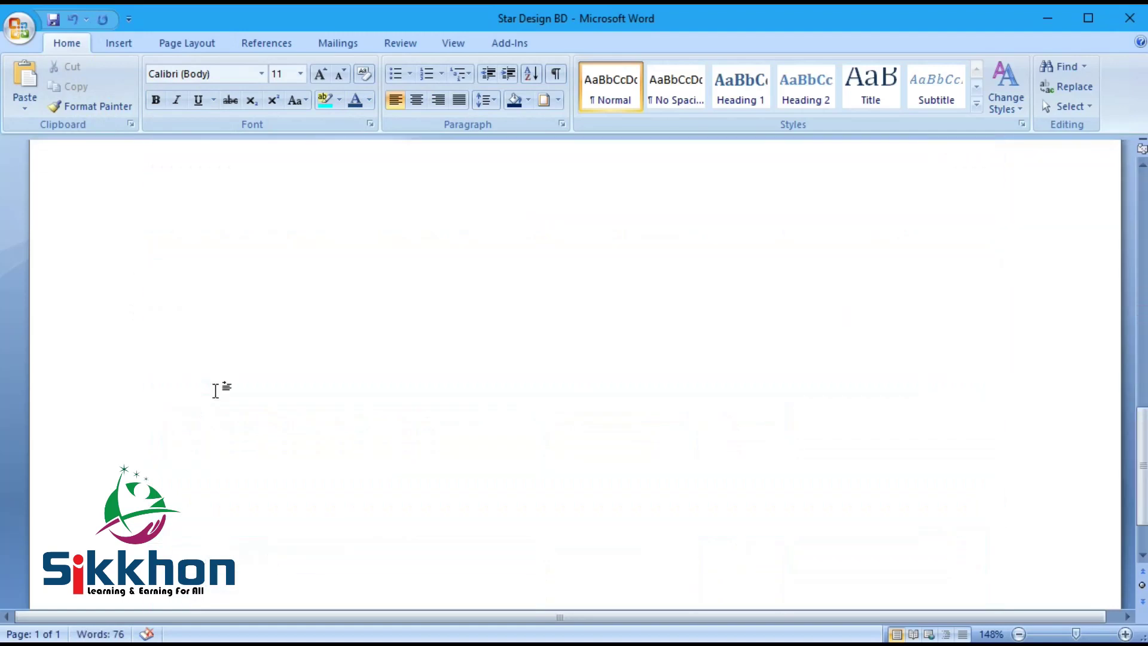
scroll(215, 390, up, 3)
scroll(215, 390, down, 1)
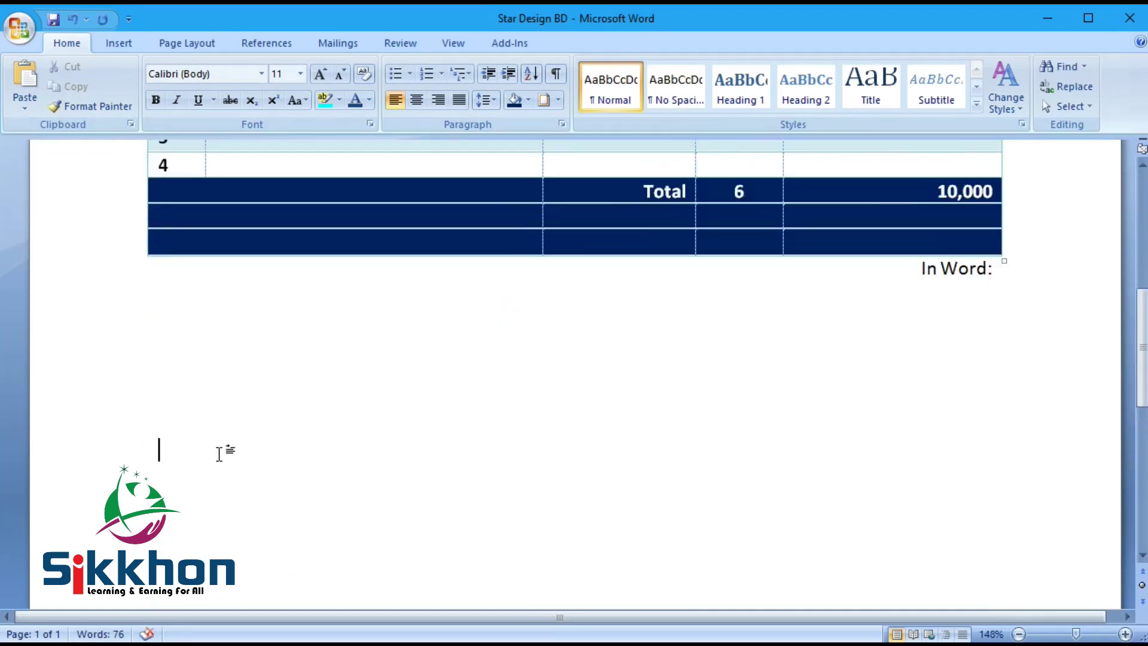
Step: Type the sign-off lines: Thank you, the signer's name, CEO and Star Design BD
text(Th)
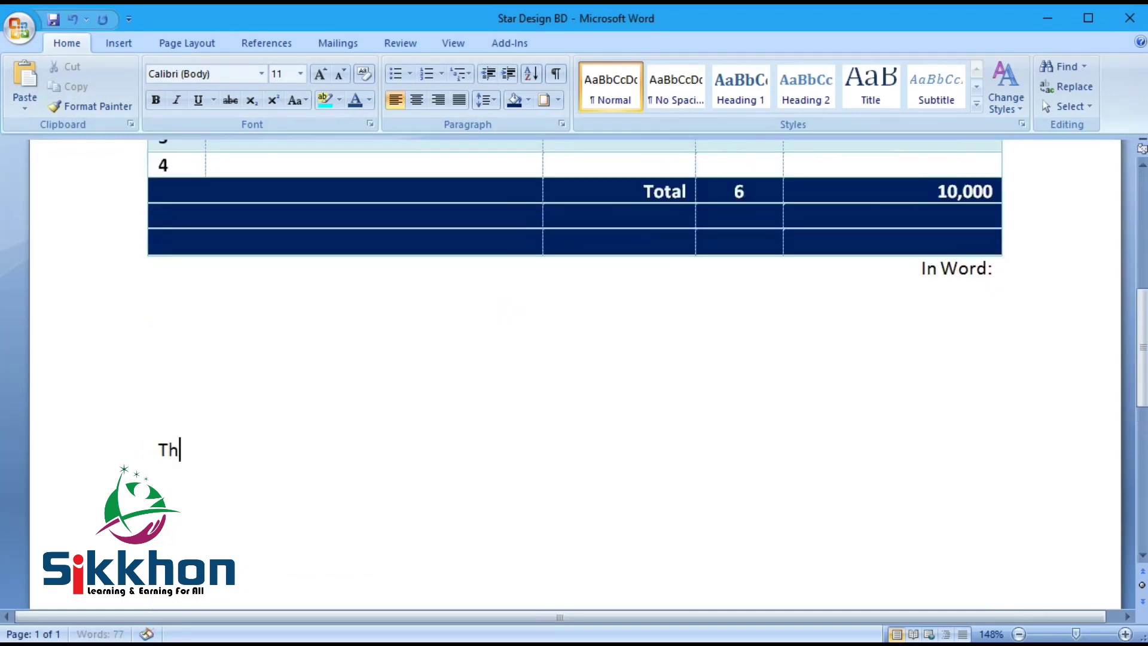
text(ank you)
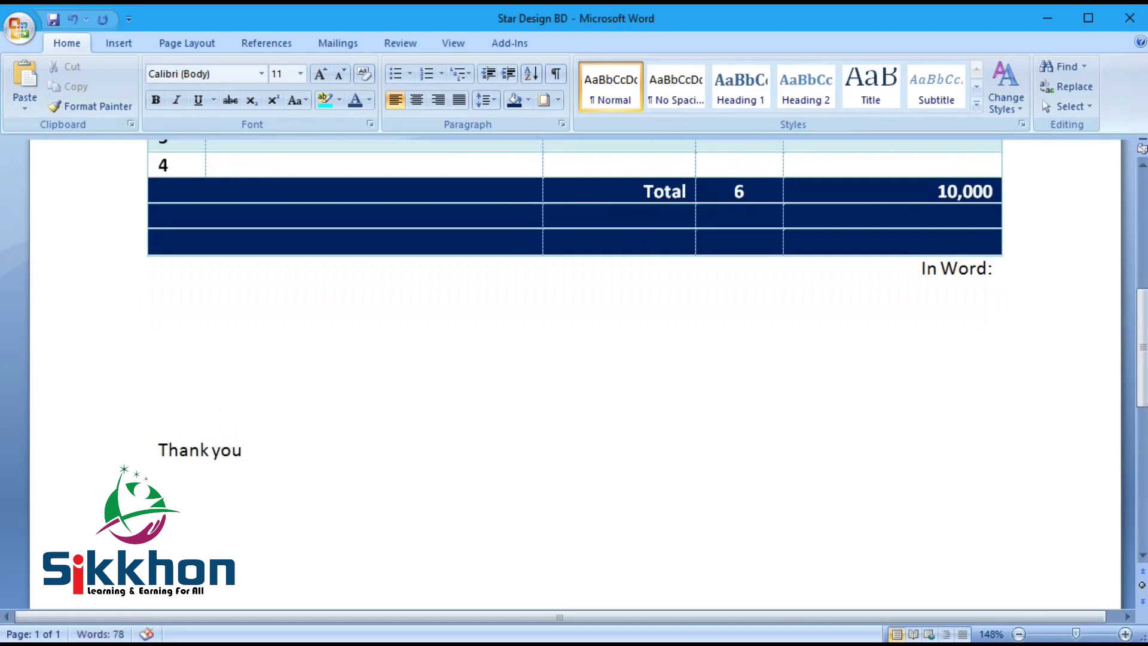
key(Return)
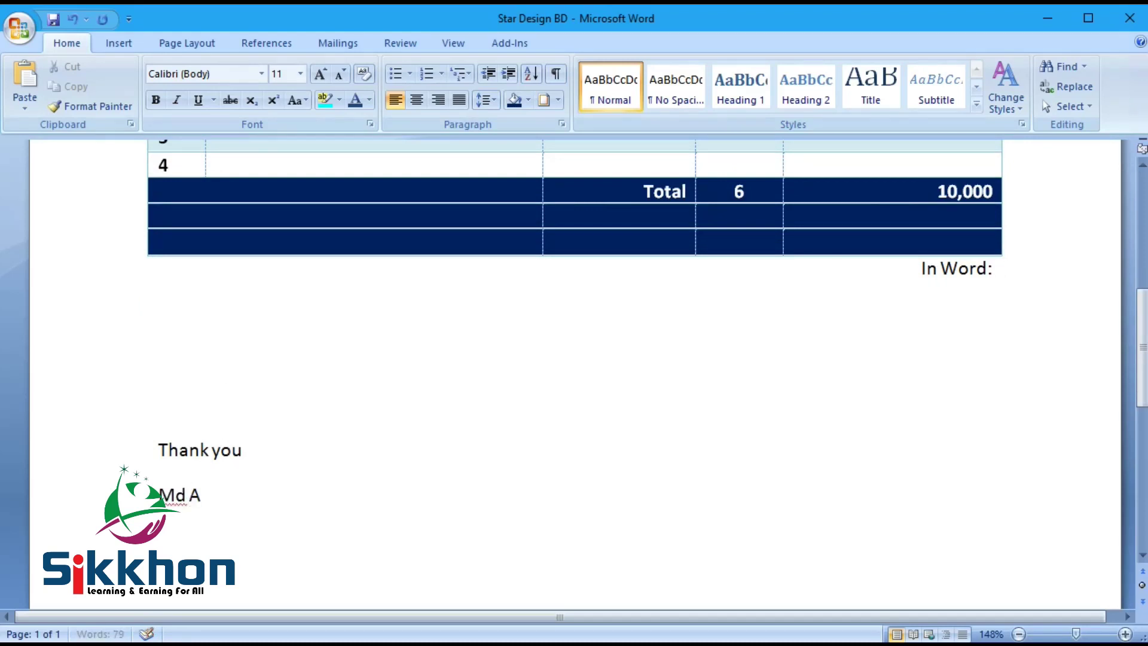
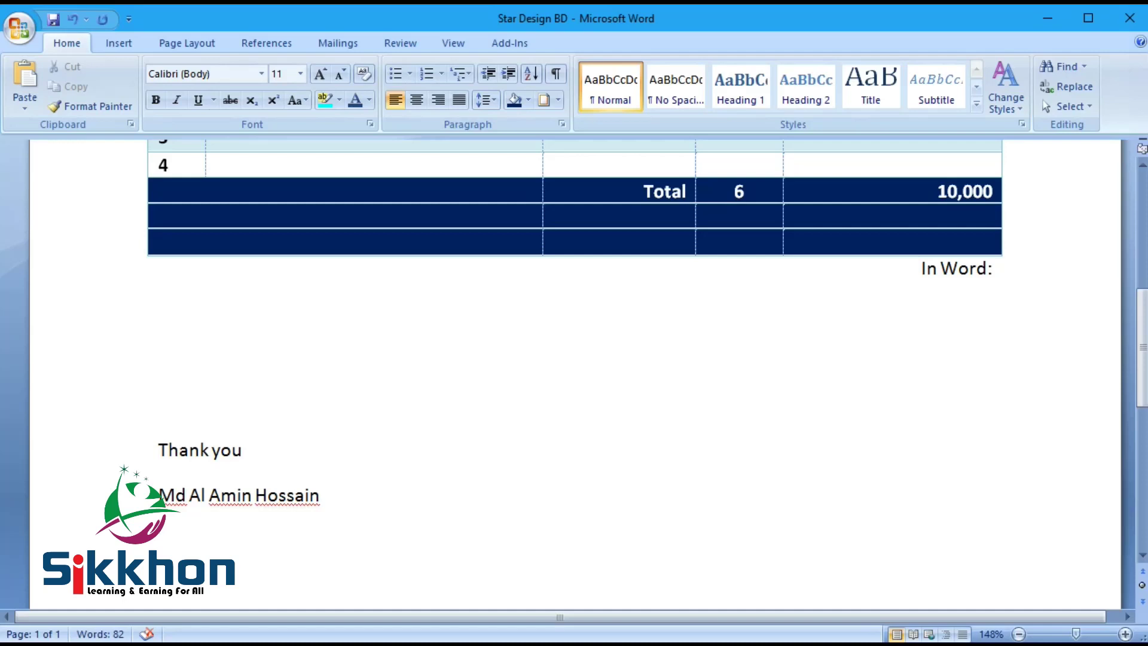
text(CEO)
key(Return)
text(St)
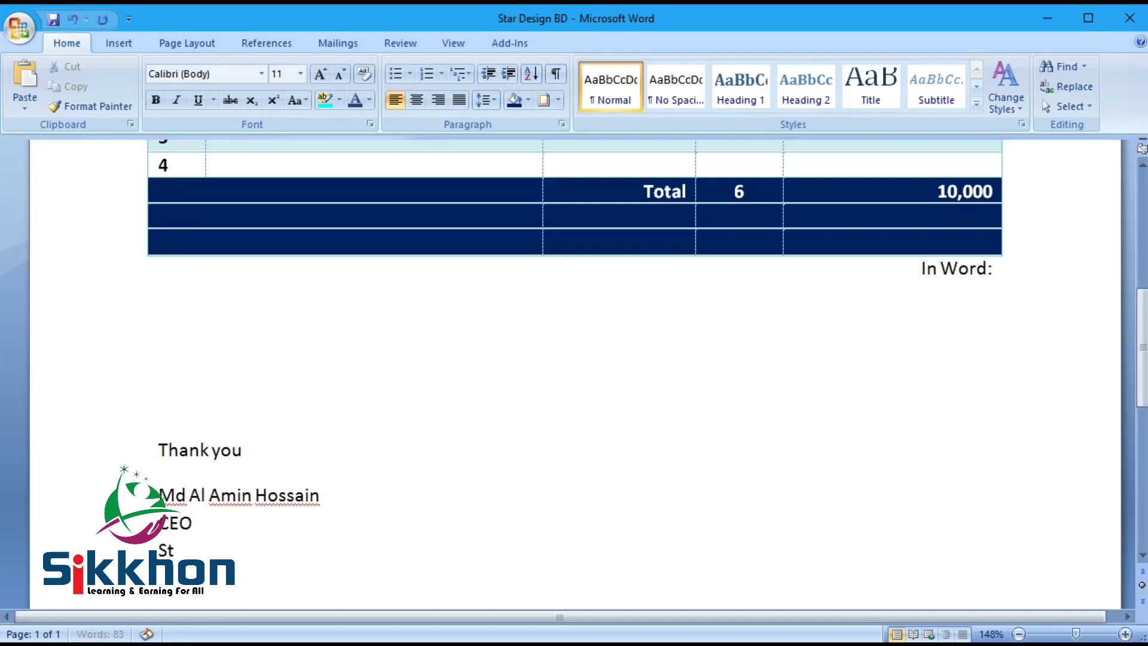
text(ar Design BD)
key(Return)
scroll(277, 377, down, 3)
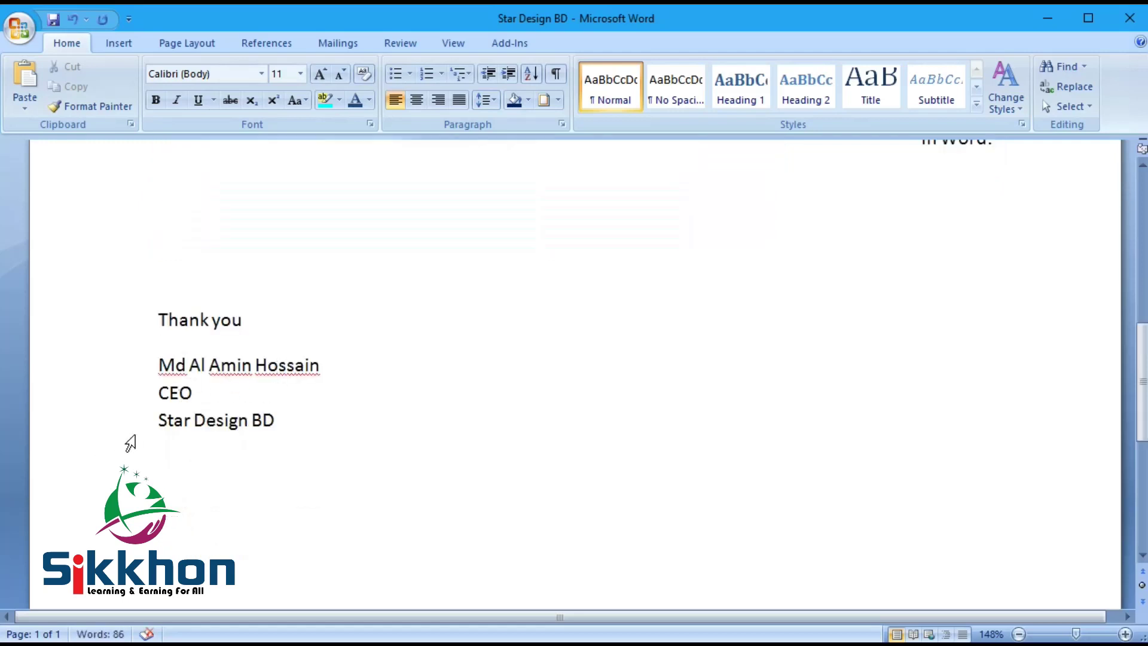
scroll(251, 430, up, 12)
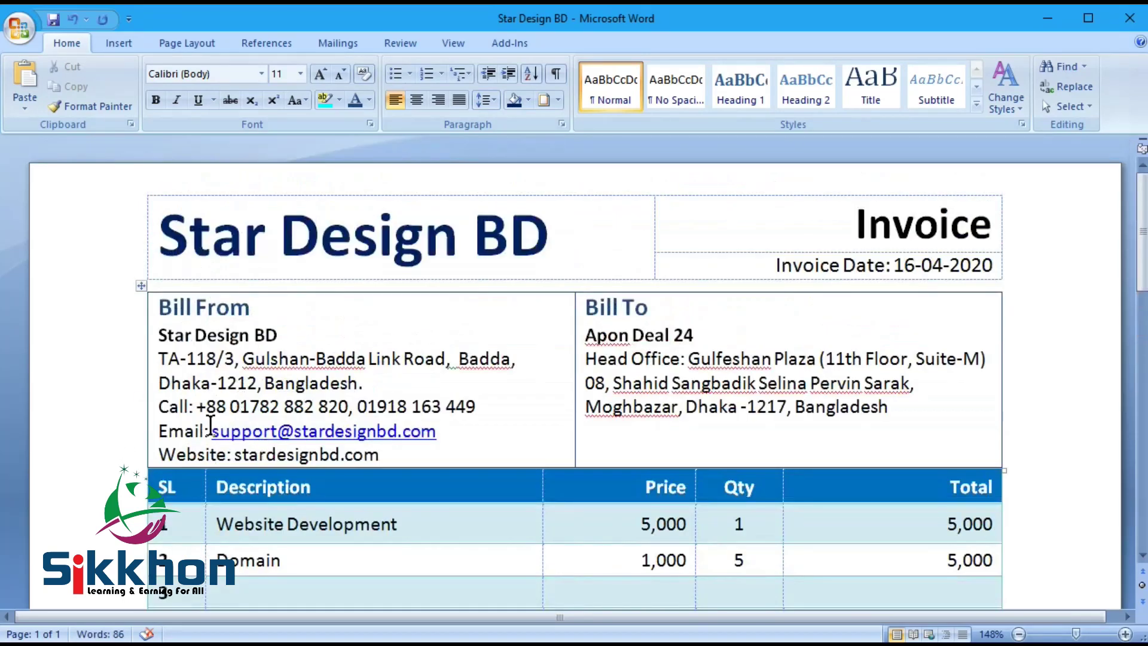
Step: Review the invoice, checking the Bill From Call line and the lines around the sign-off
drag(491, 407, 180, 407)
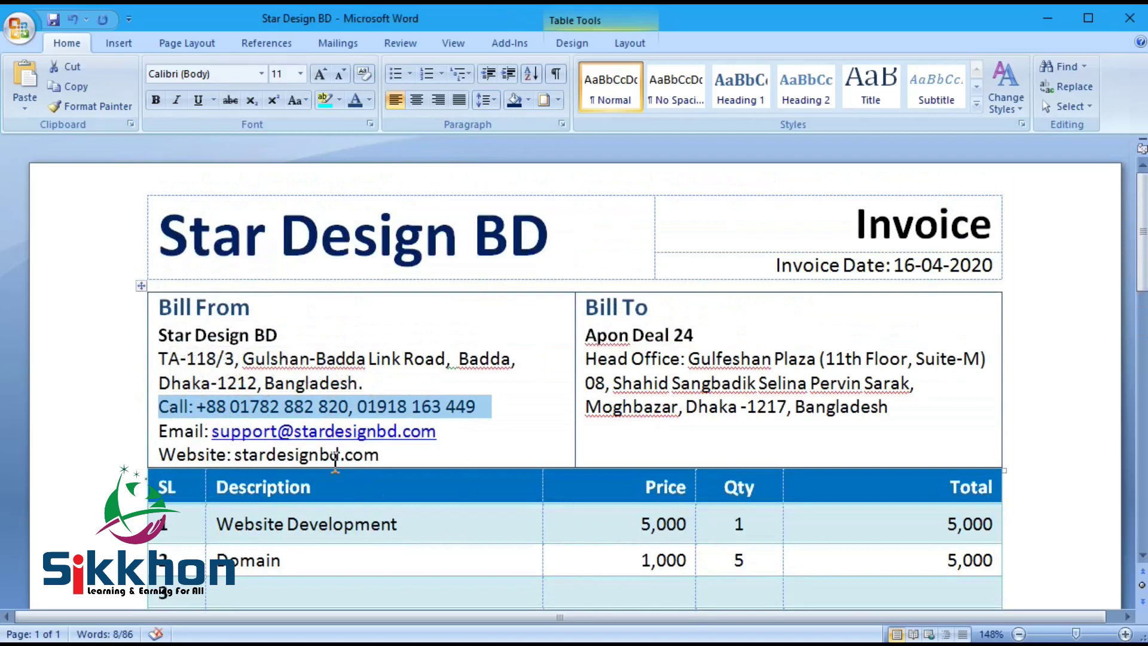
scroll(380, 449, down, 10)
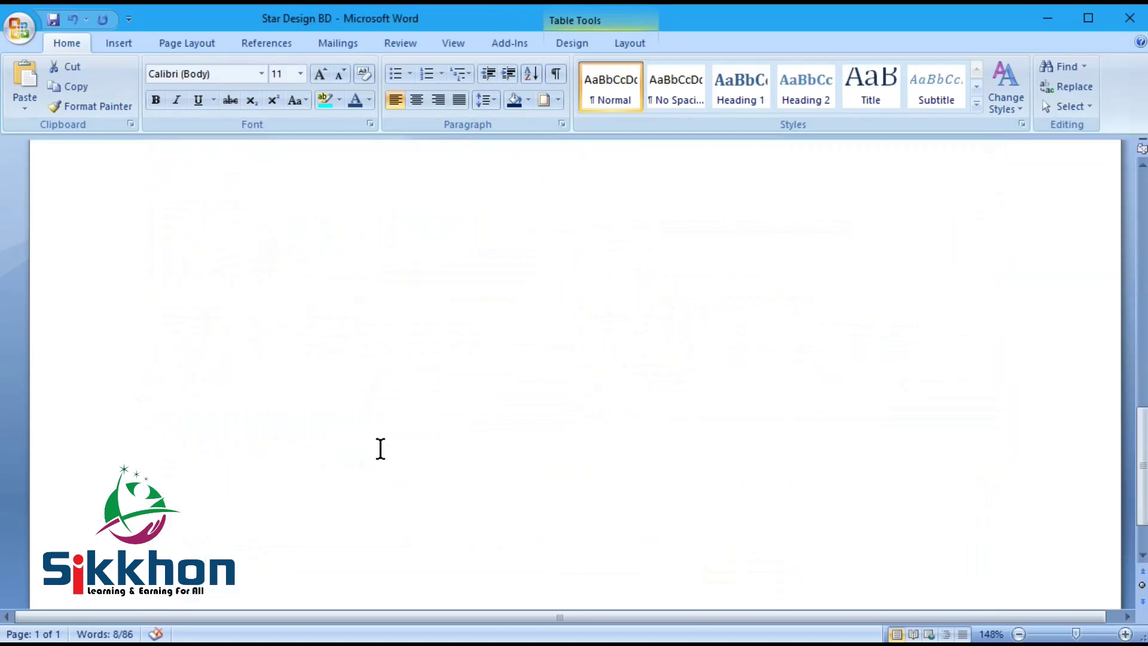
click(229, 389)
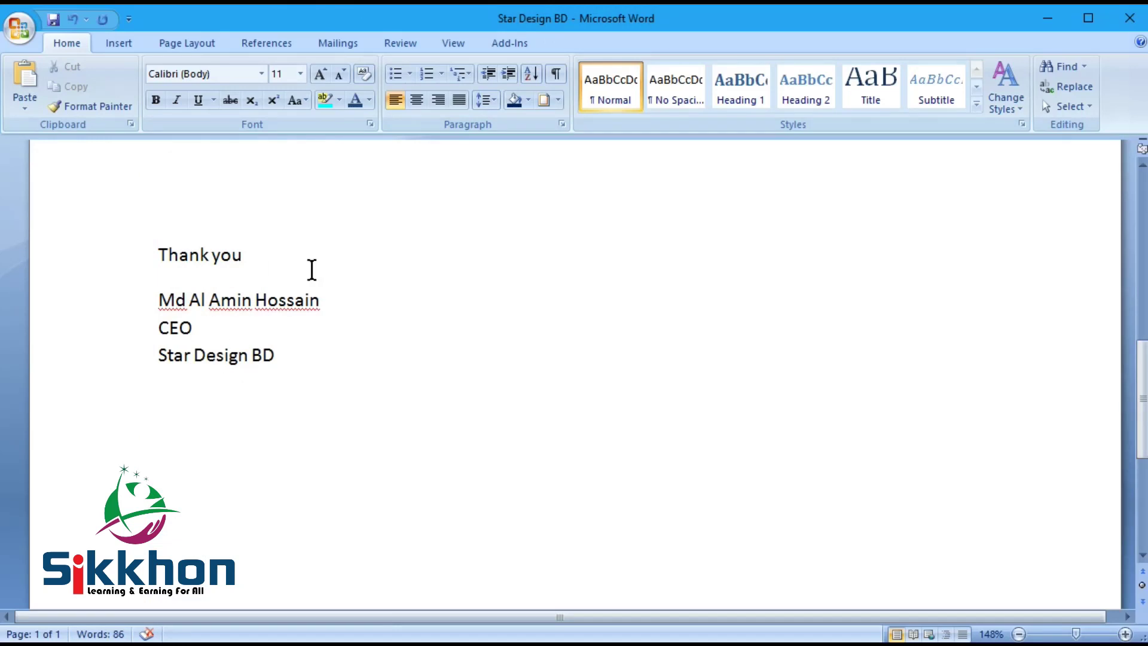
scroll(239, 369, up, 3)
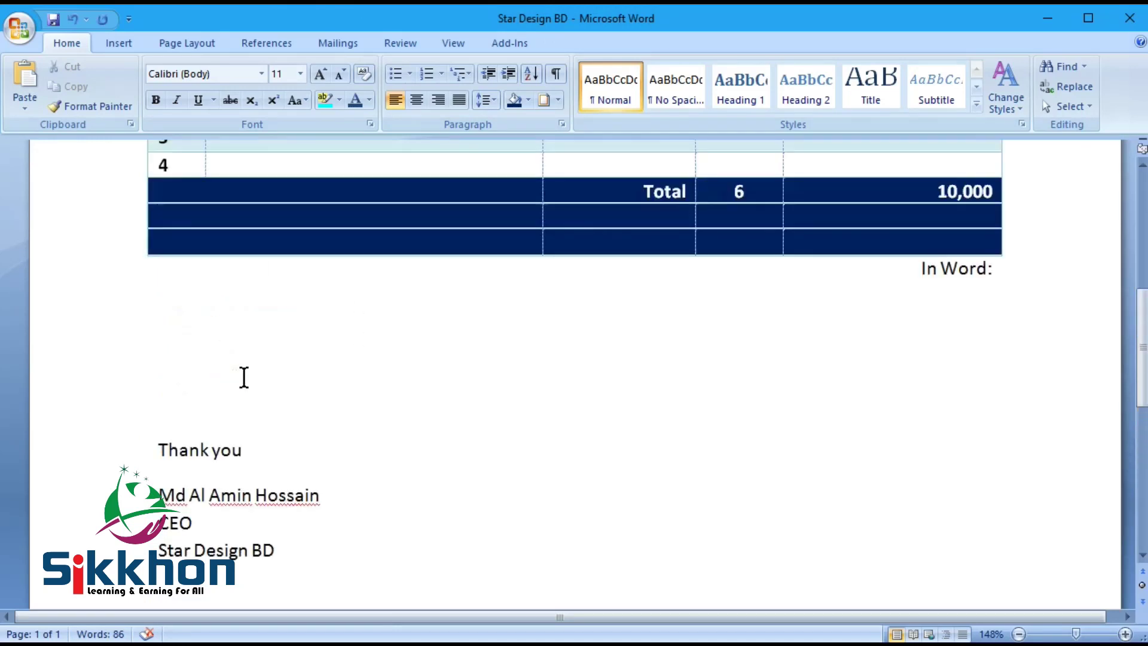
click(233, 399)
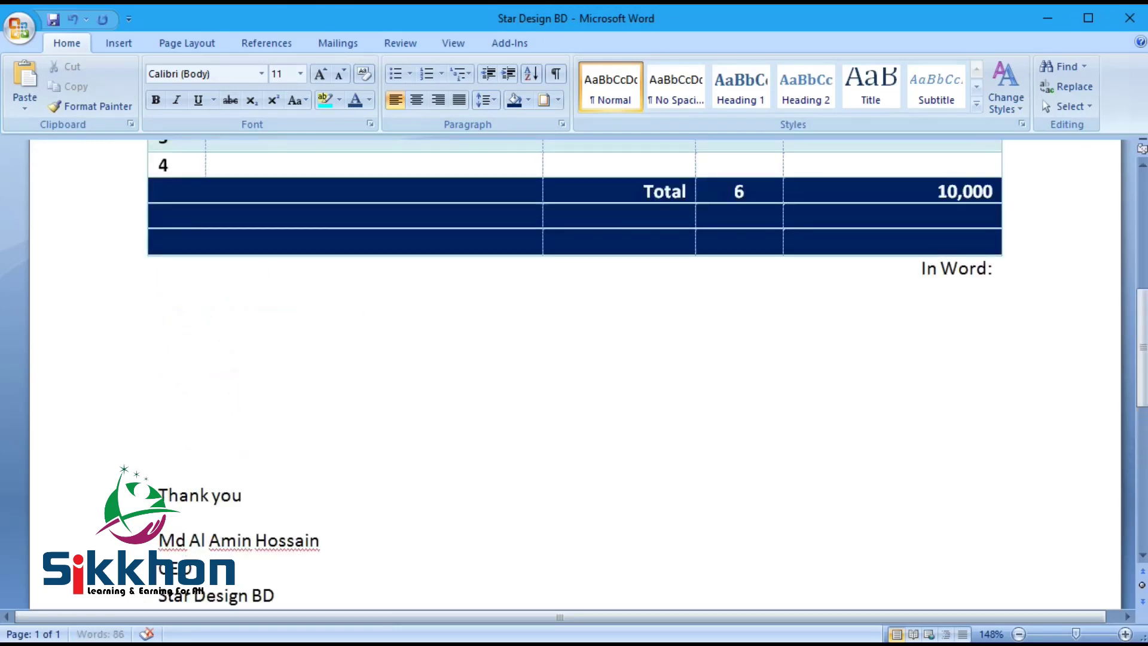
scroll(451, 348, up, 5)
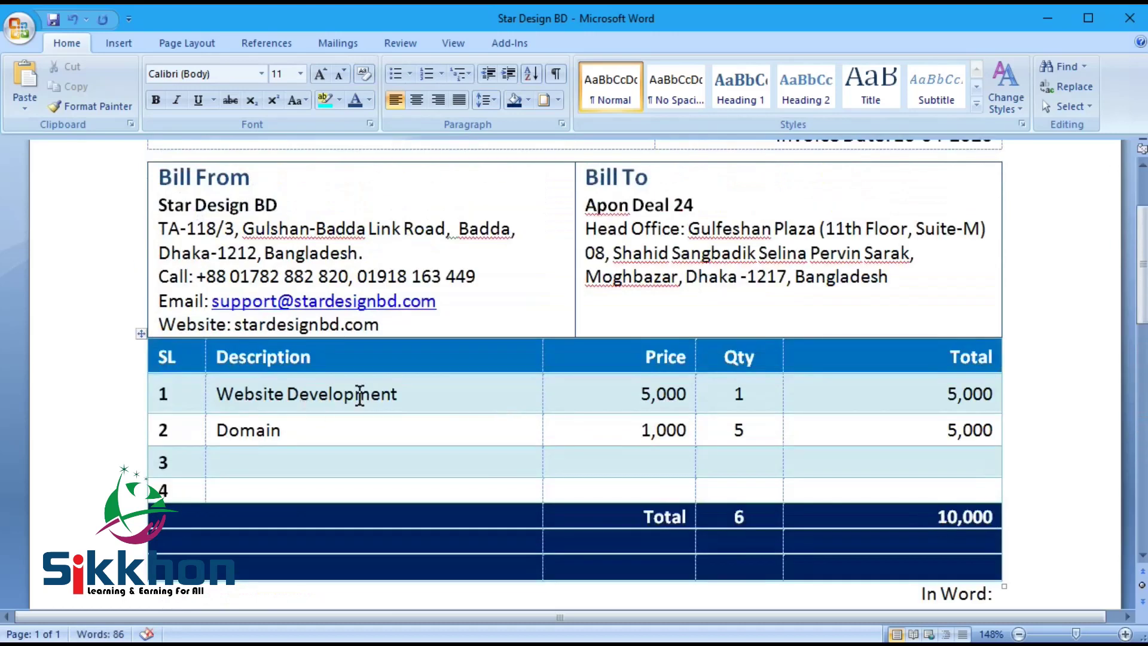
scroll(543, 377, up, 2)
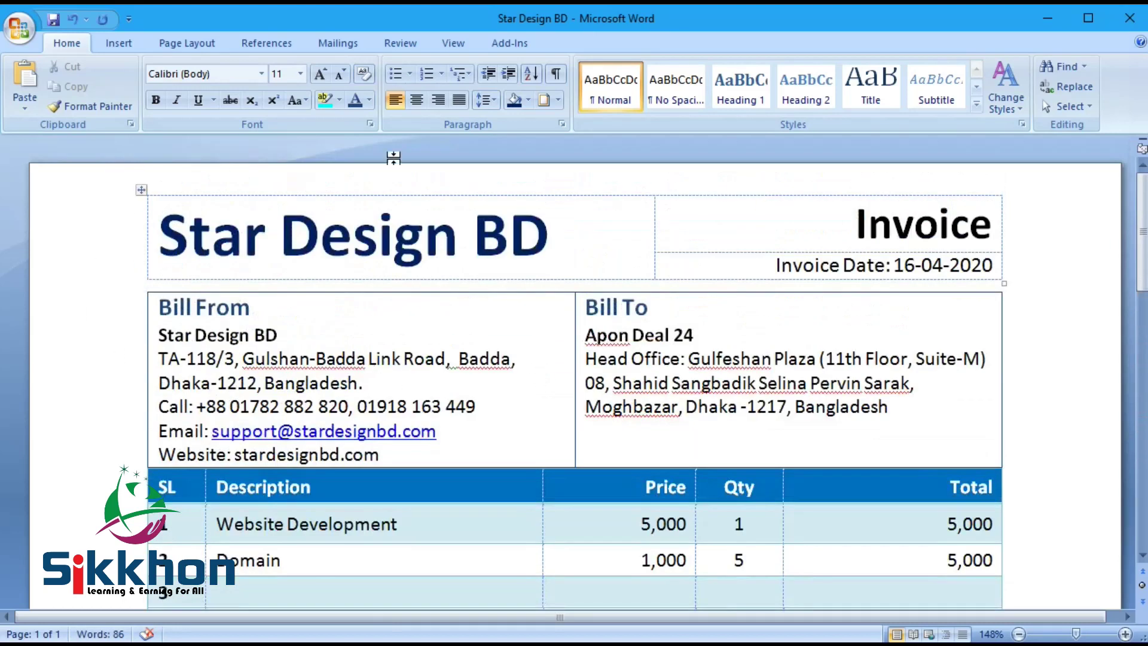
Step: Save the Star Design BD invoice document with Ctrl+S
click(379, 241)
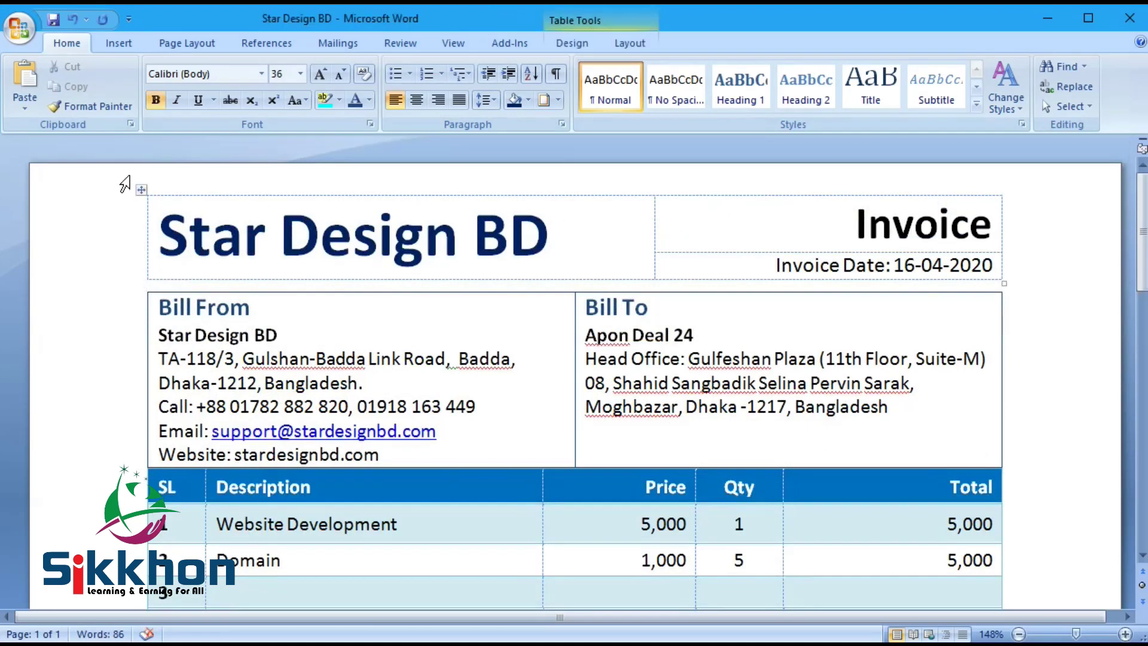
key(ctrl+s)
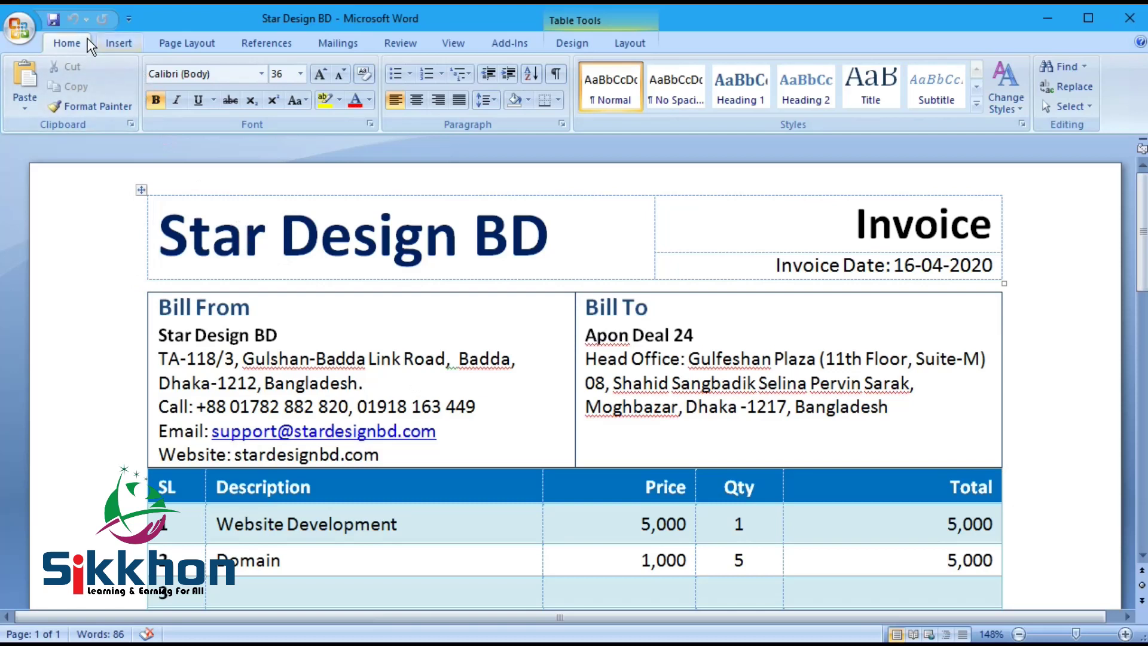
click(19, 28)
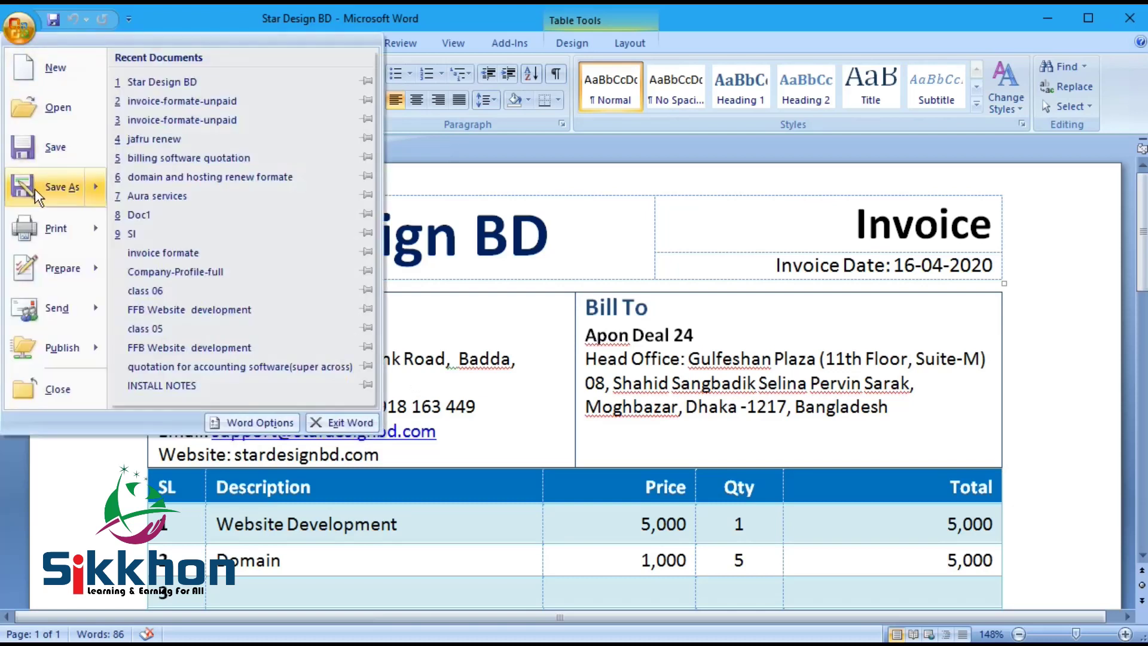
Step: Use Save As with file type PDF to export the invoice as 'Star Design BD' in Class 09
click(24, 188)
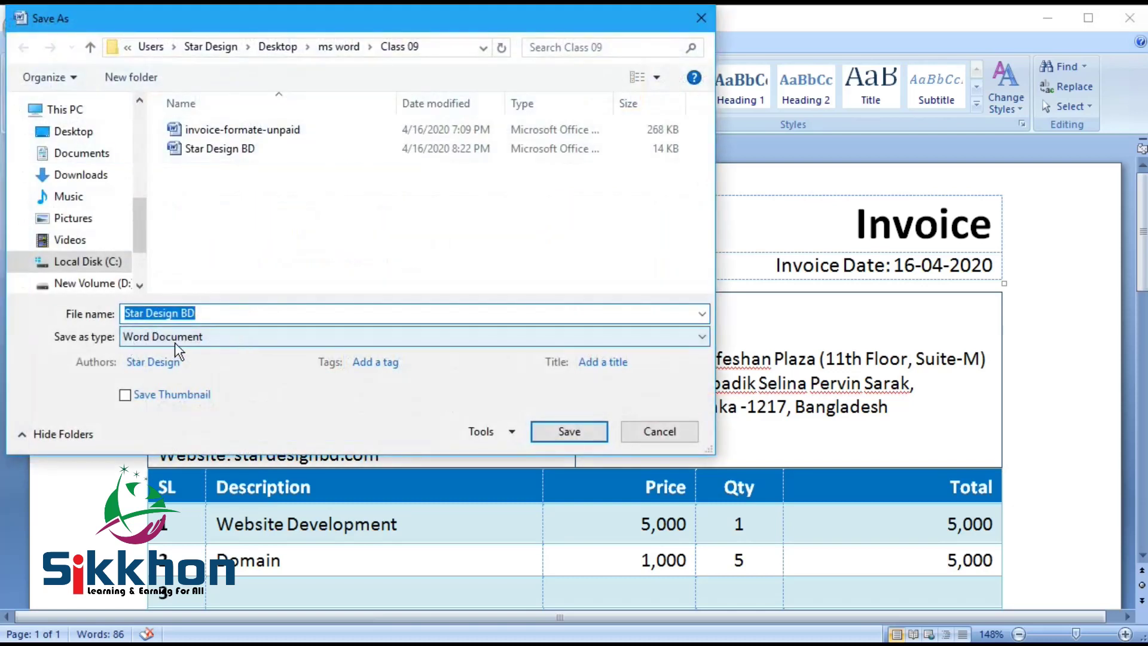
click(166, 339)
click(133, 436)
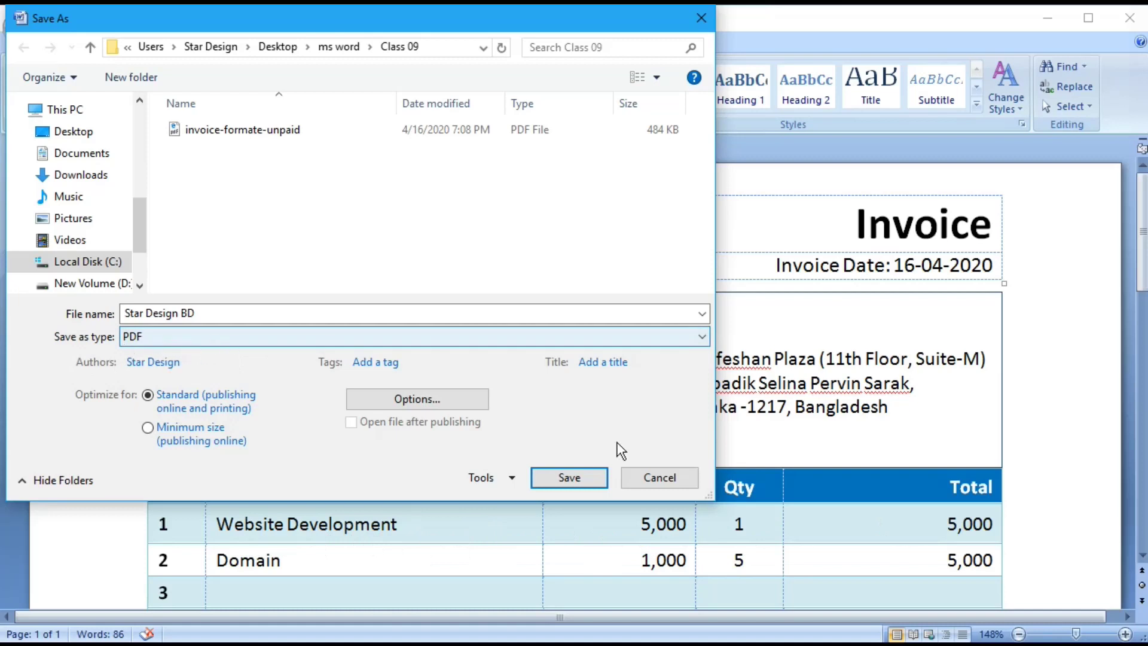
click(569, 478)
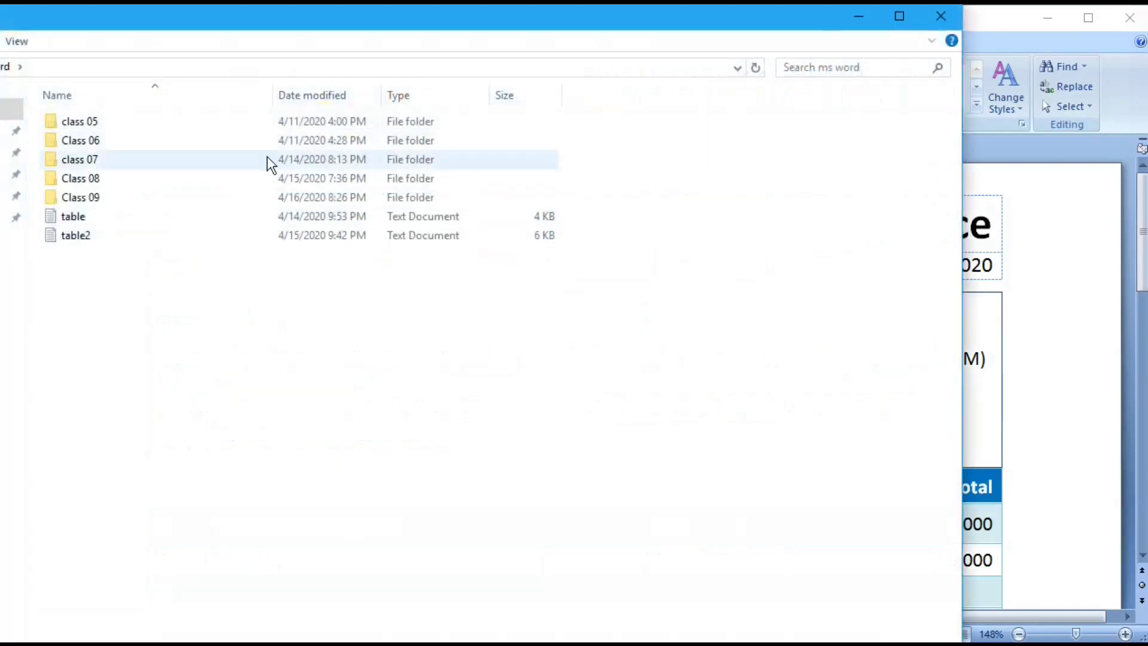
Step: Open Star Design BD.pdf from Class 09, check the full layout and 10,000 total, then close it
click(372, 184)
double_click(372, 185)
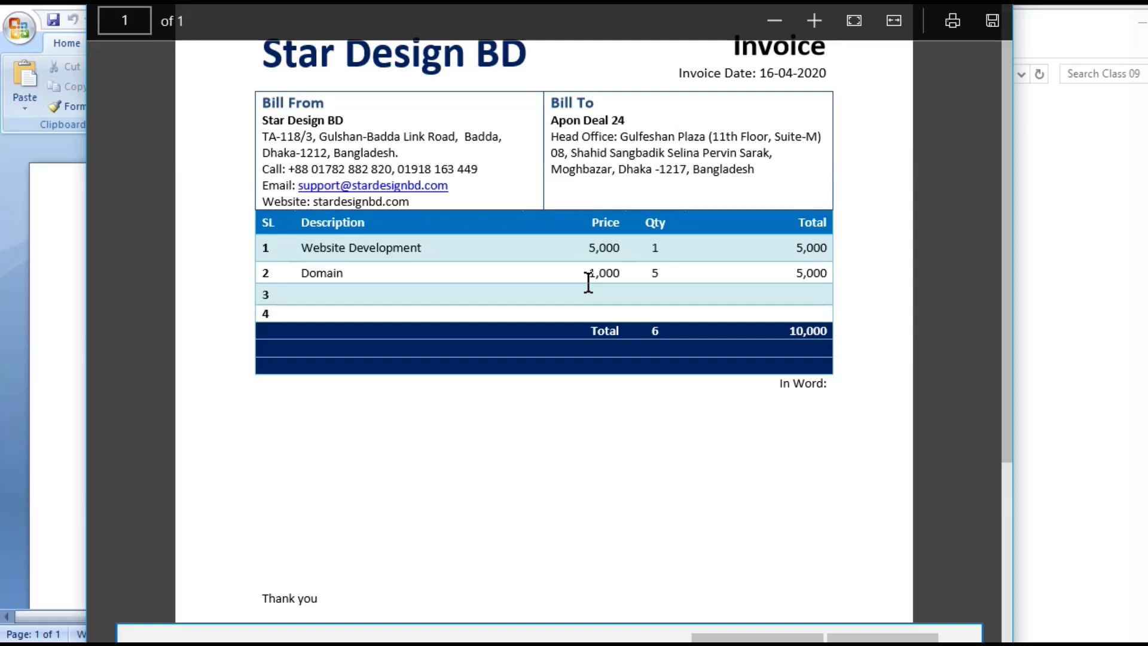
key(alt+F4)
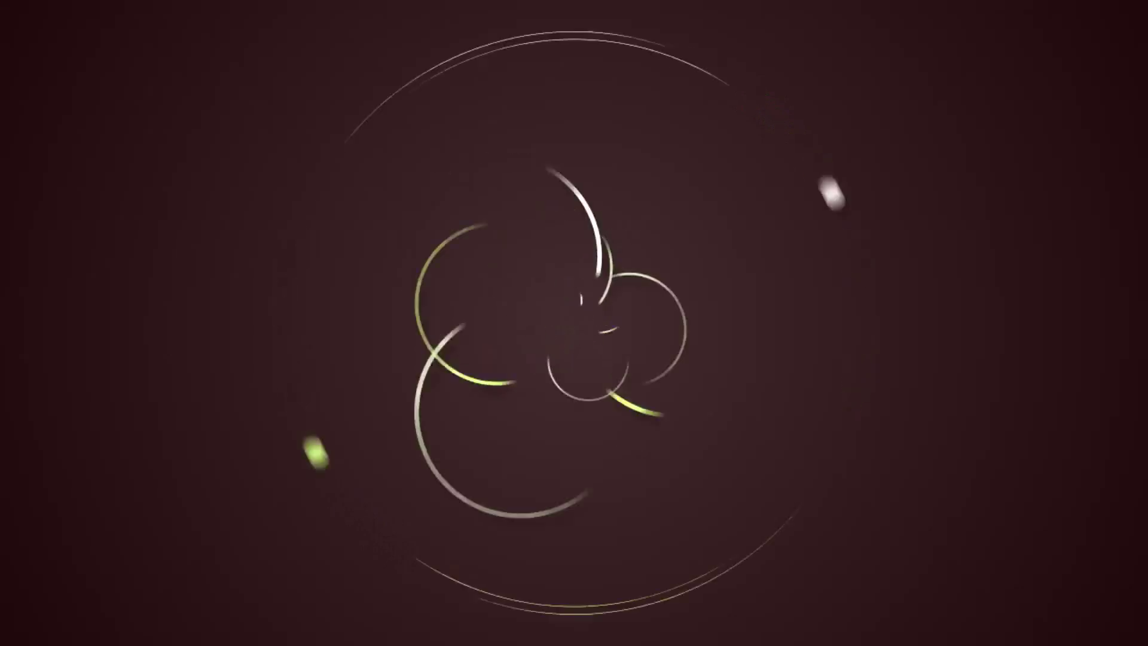